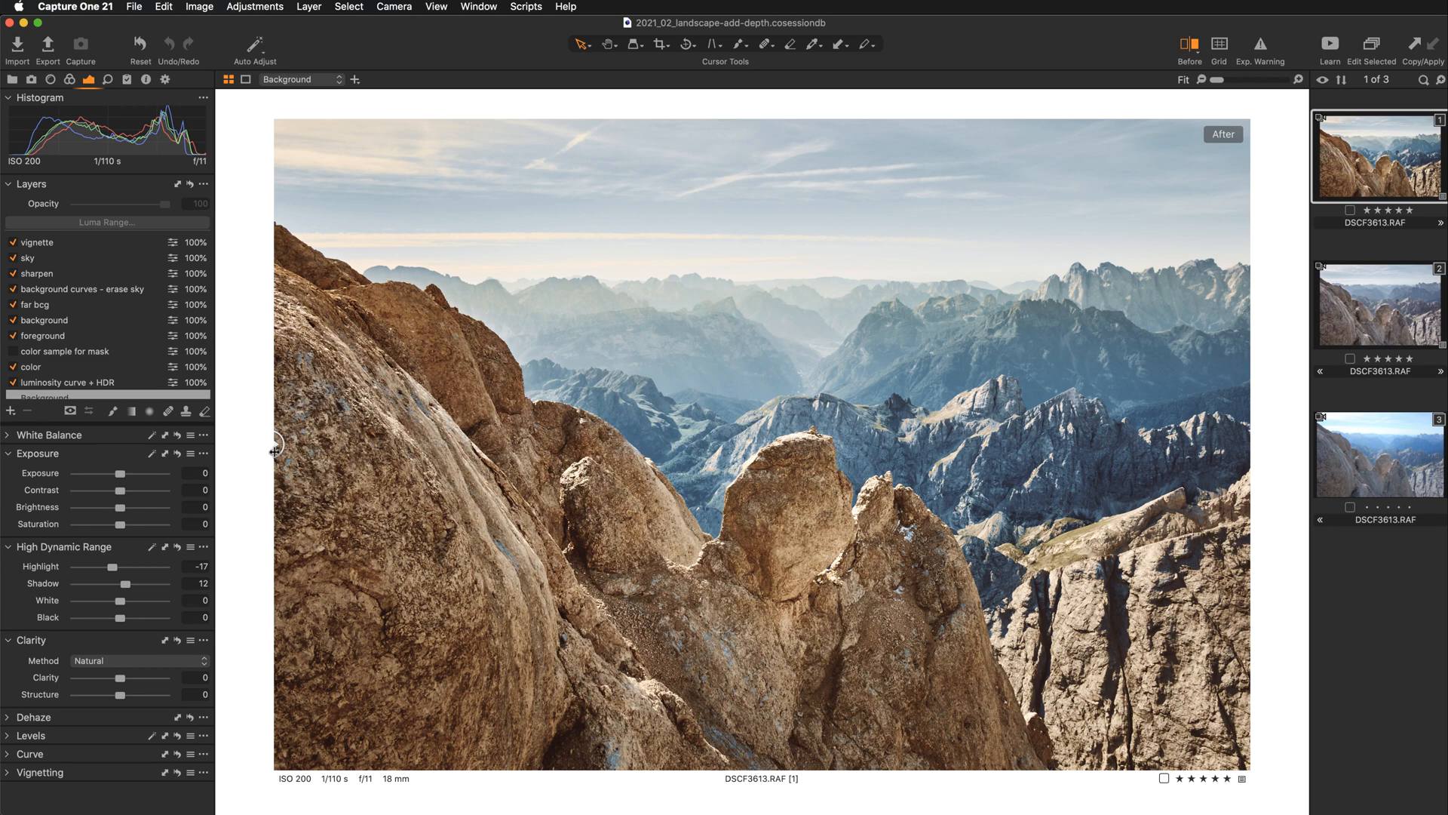
Compare the finished landscape edit with the original photo using the before/after split view across the full image.
left_click_drag(274, 451, 212, 512)
left_click(69, 80)
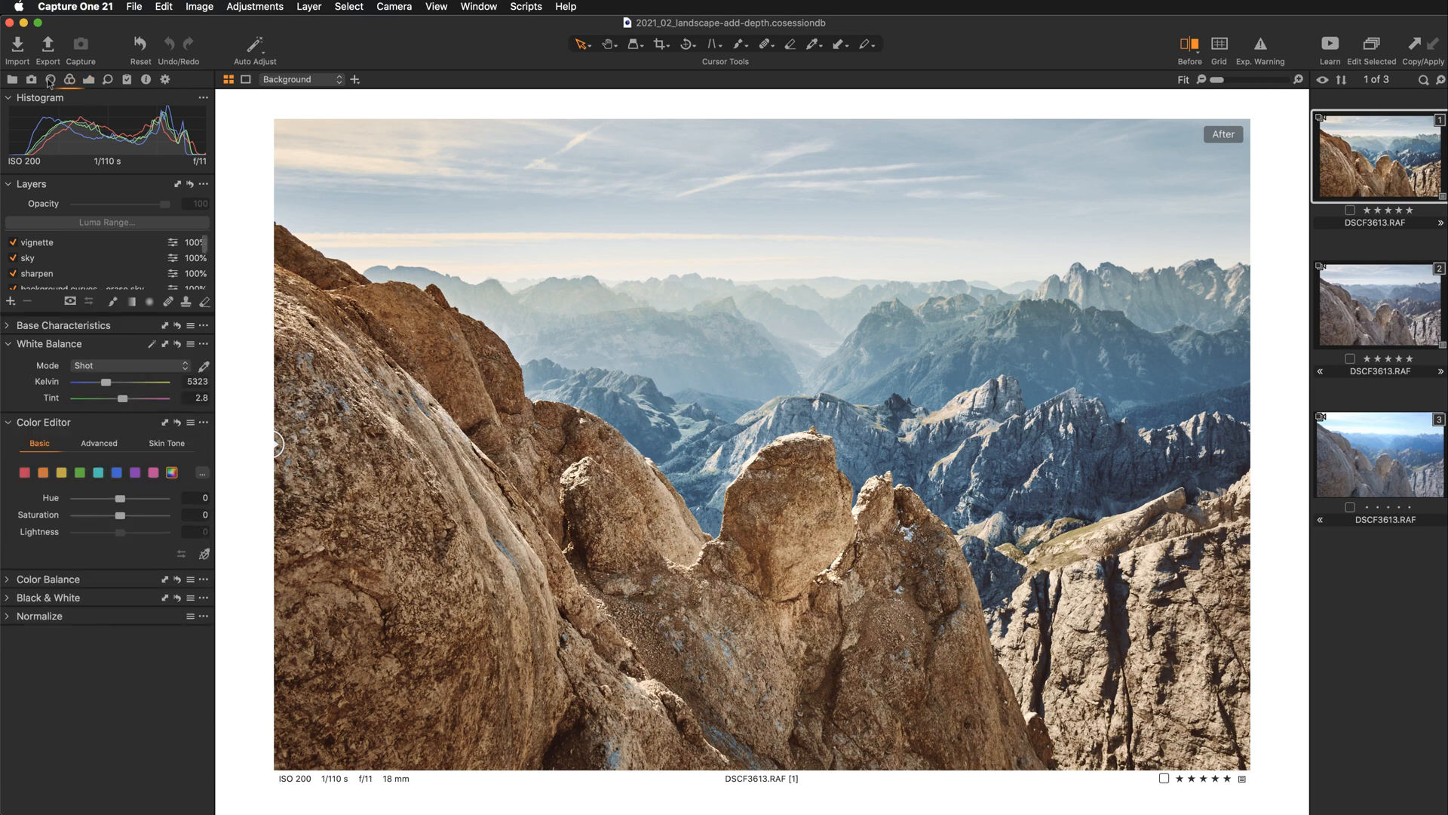
left_click(51, 80)
left_click(88, 80)
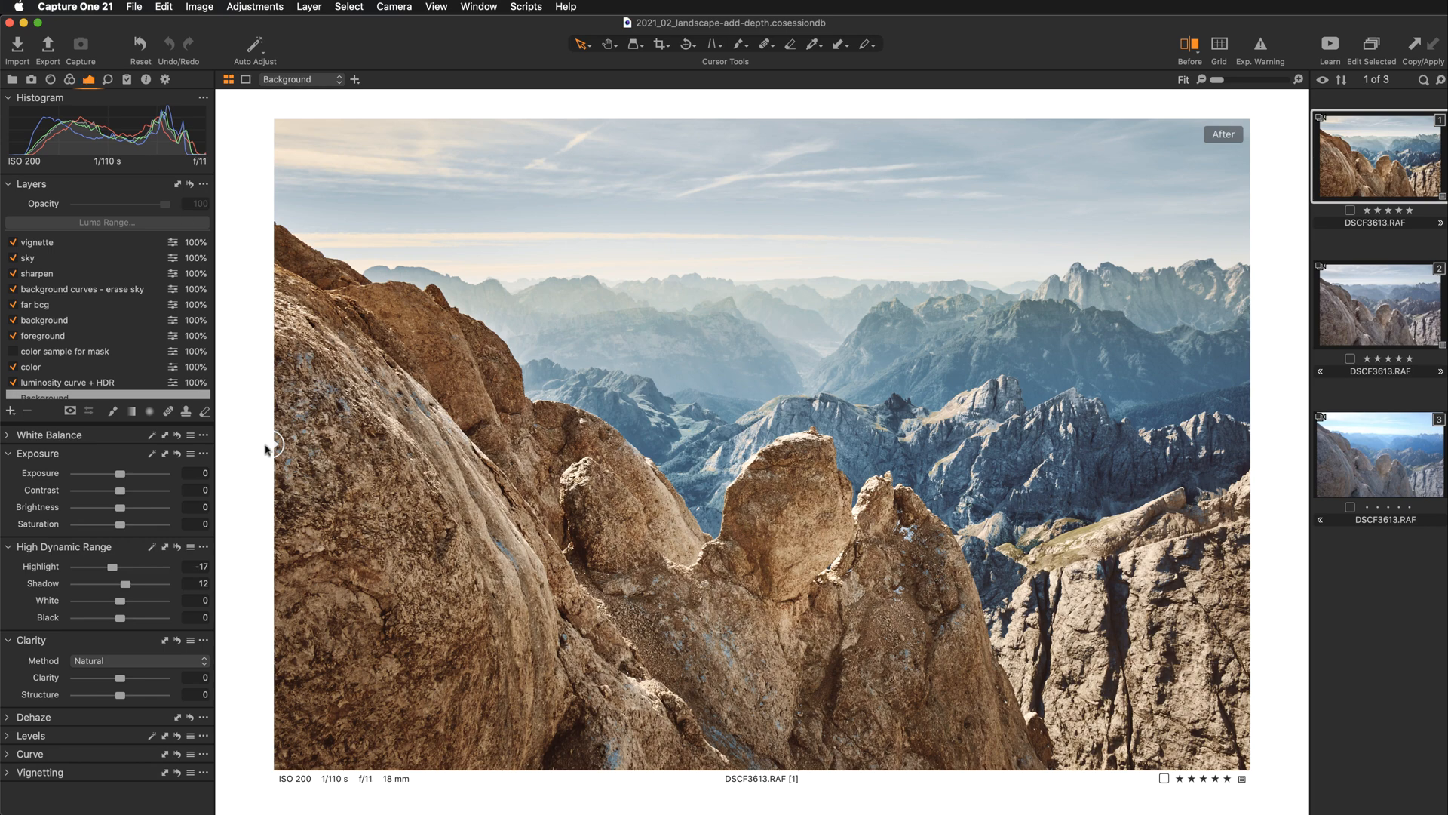
left_click_drag(275, 446, 1247, 464)
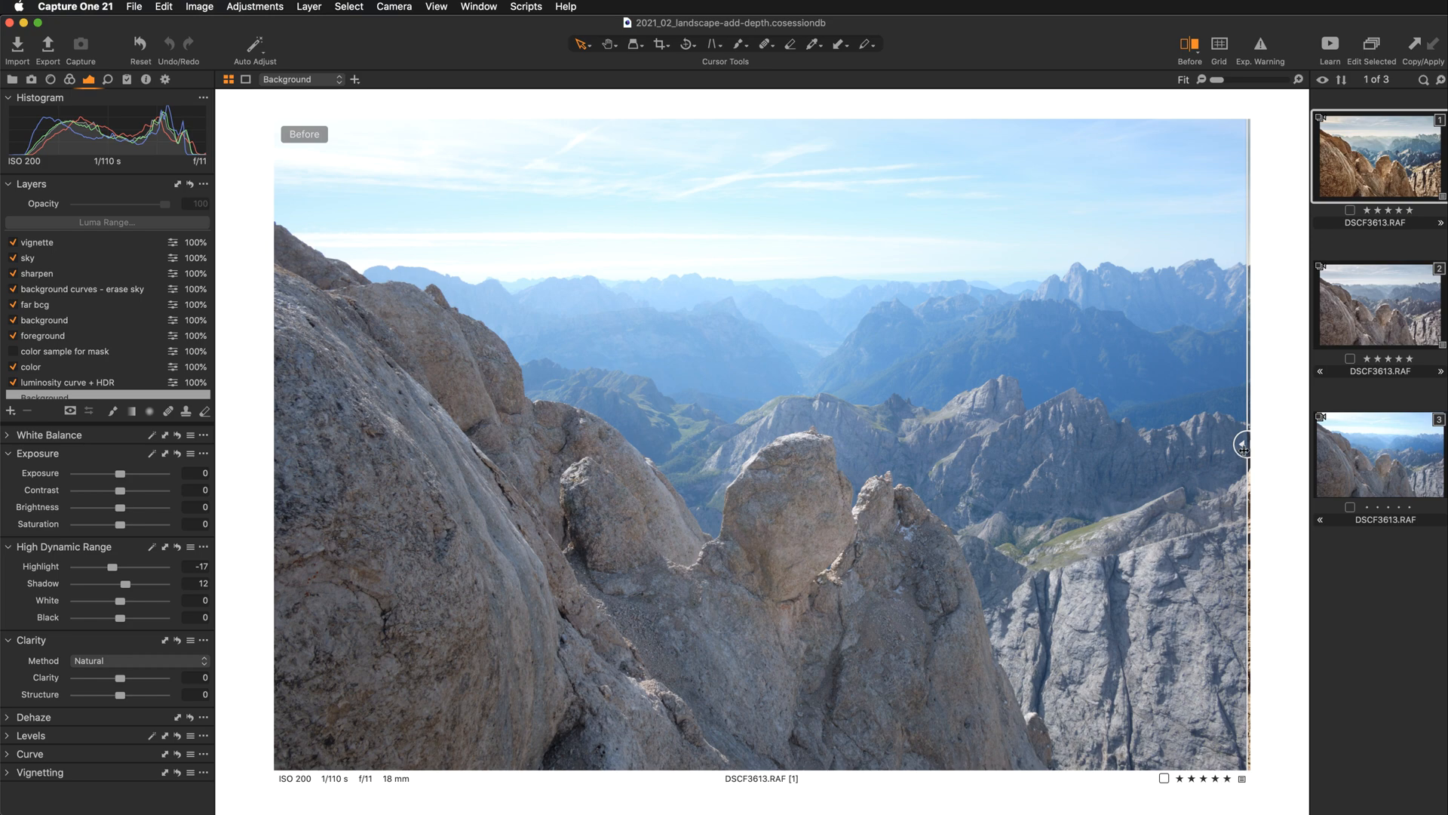
left_click_drag(1243, 446, 256, 518)
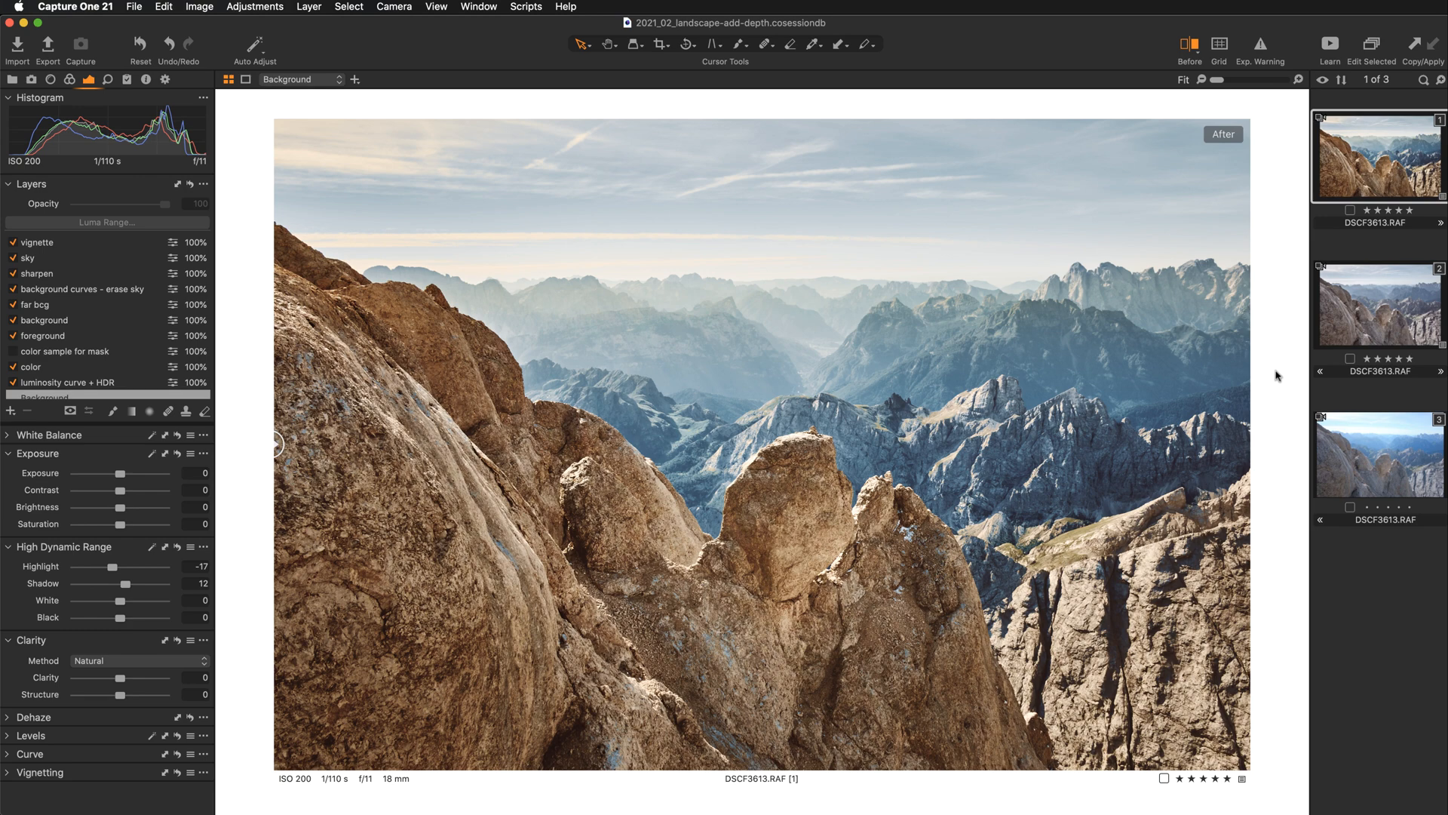
Compare the three variants of DSCF3613.RAF, ending on the unedited third variant.
left_click(1360, 444)
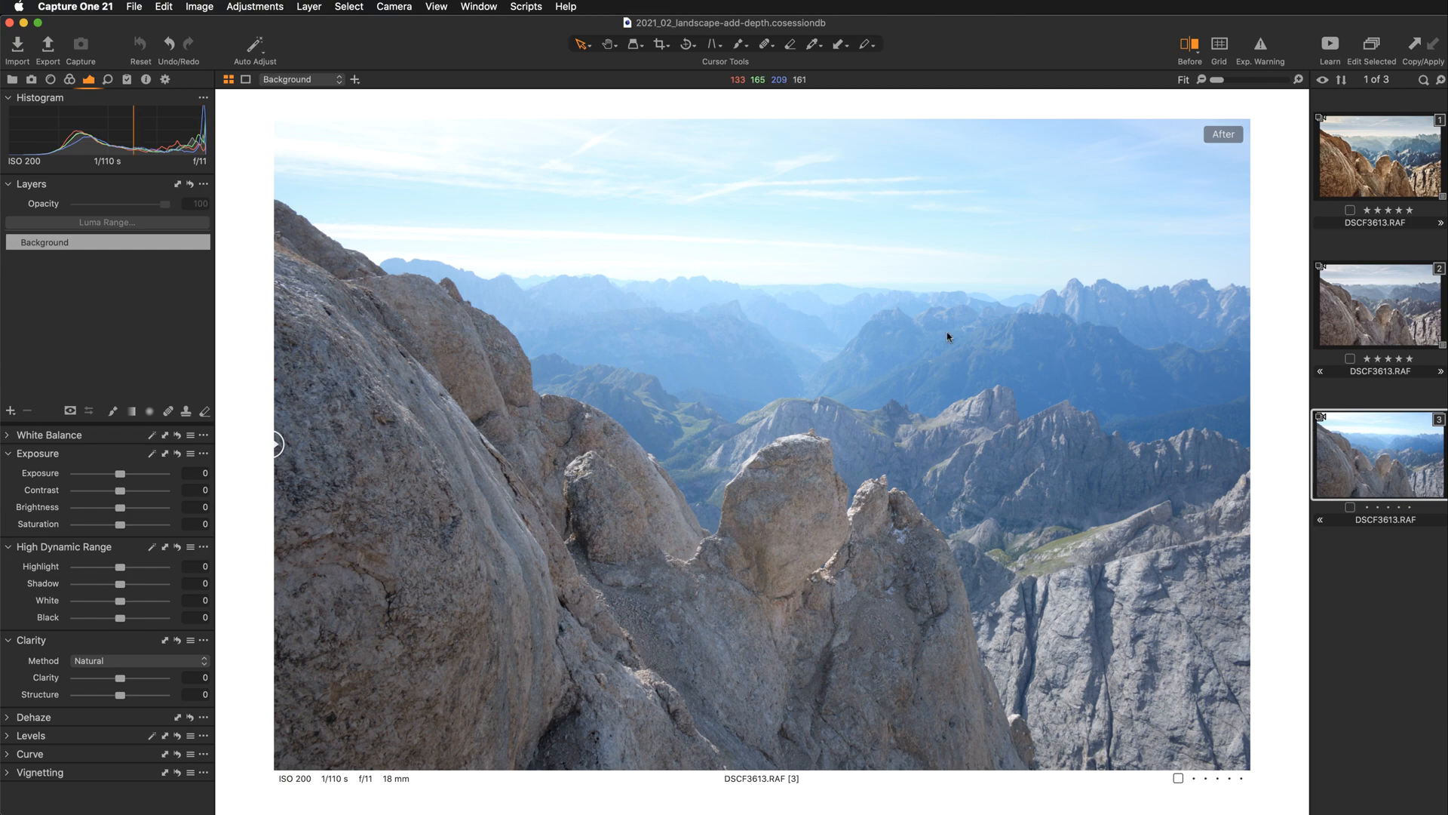
left_click(1373, 302)
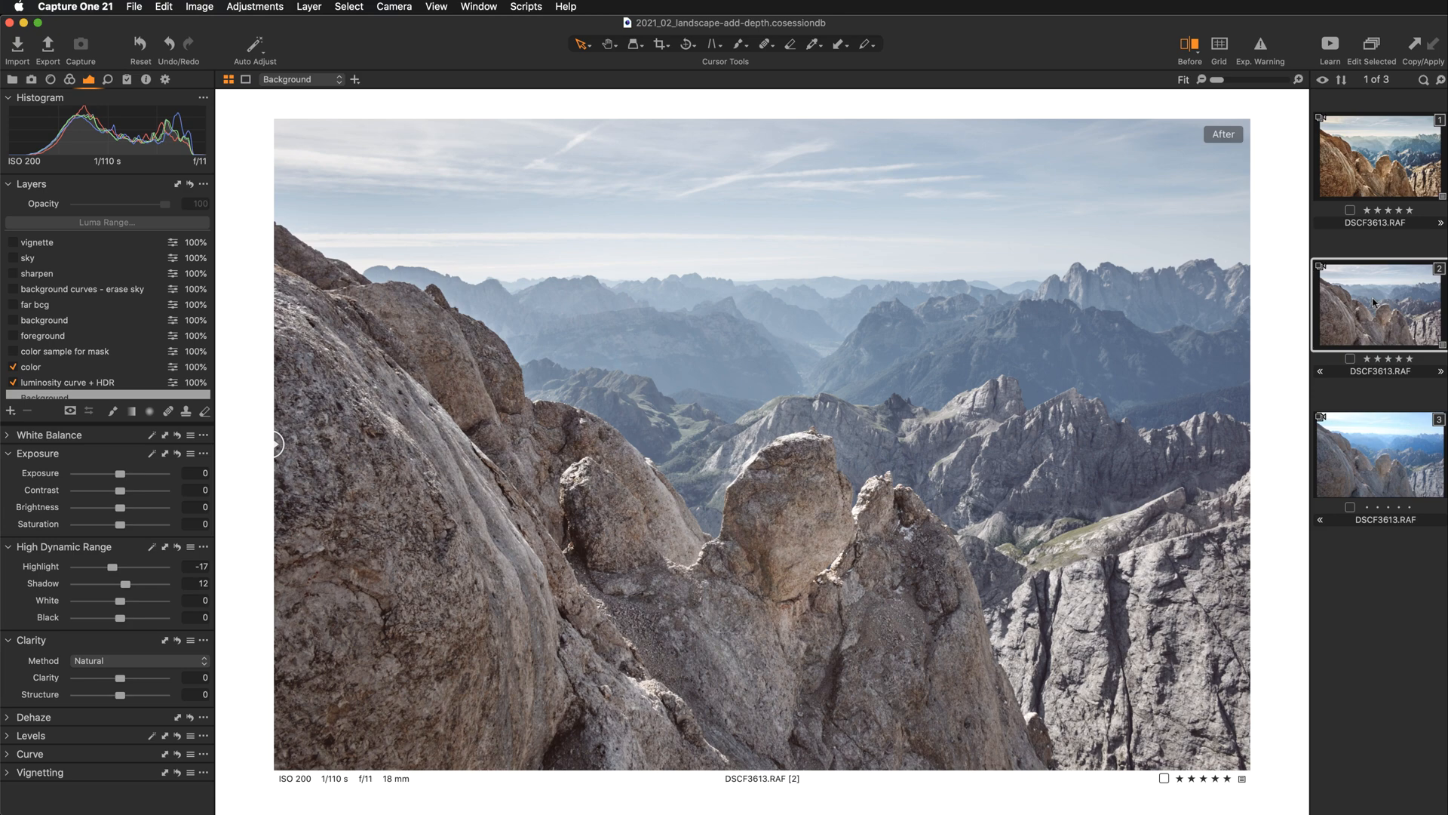
left_click(1386, 181)
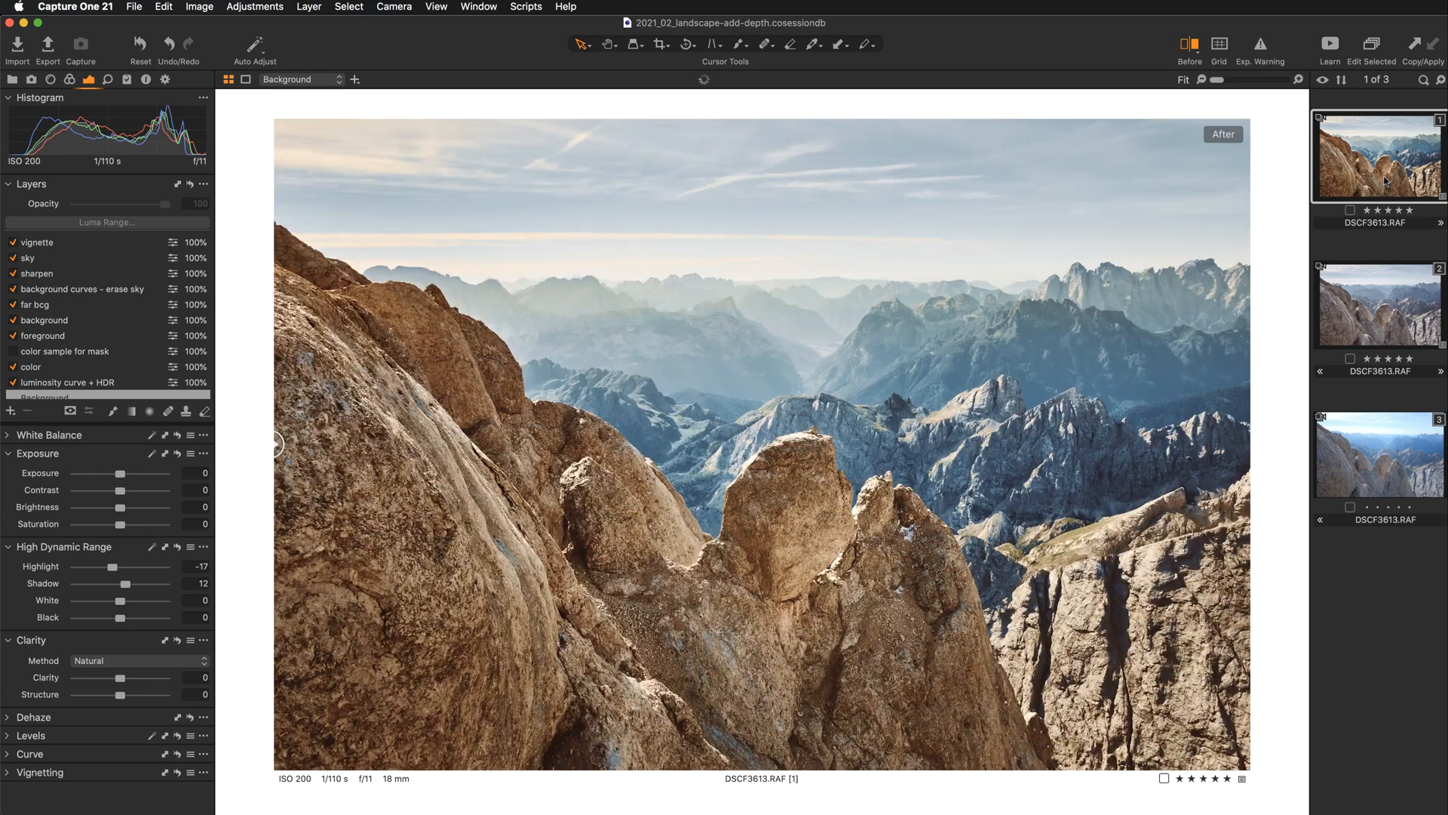
left_click(1382, 468)
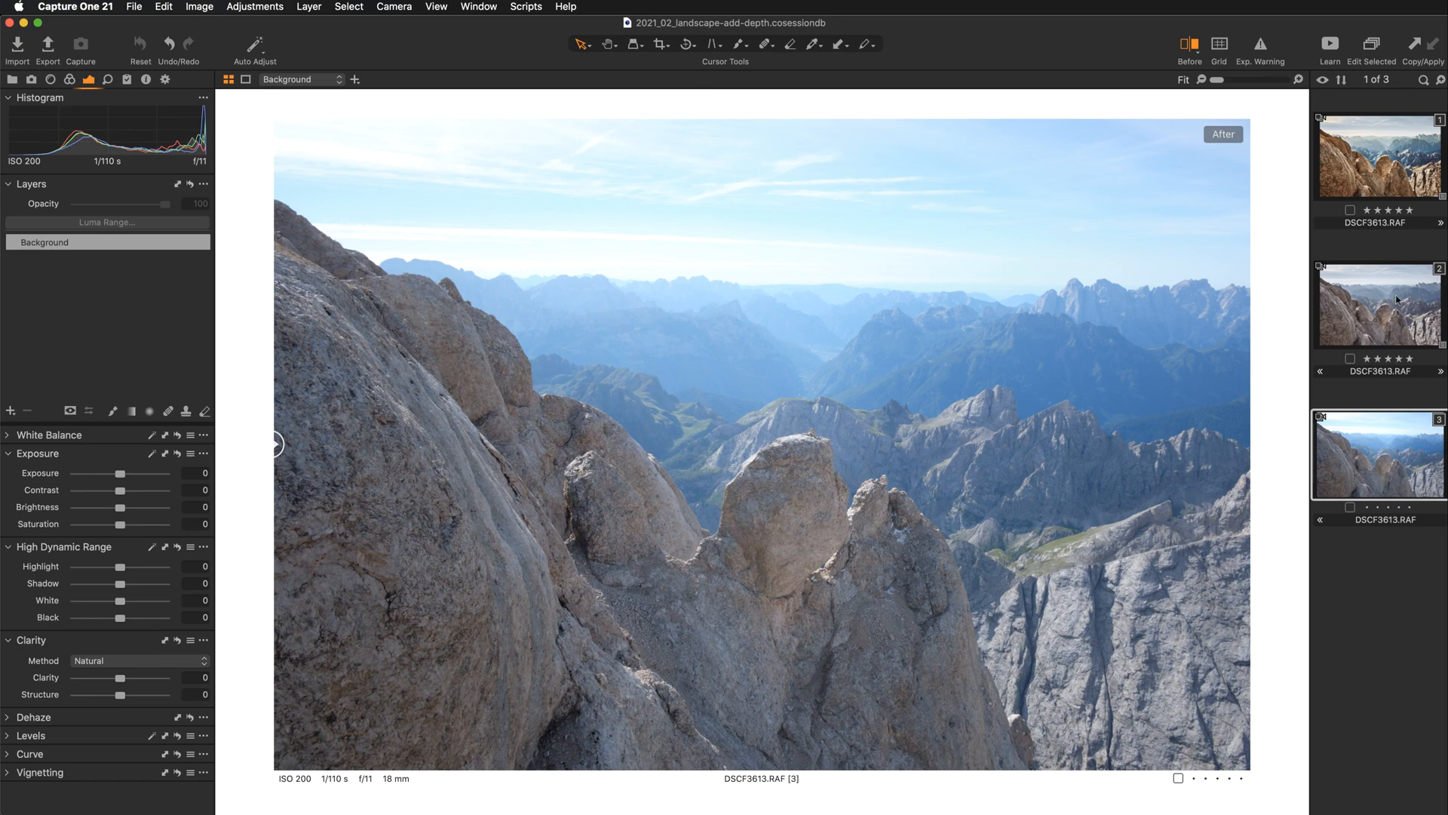
left_click(1384, 166)
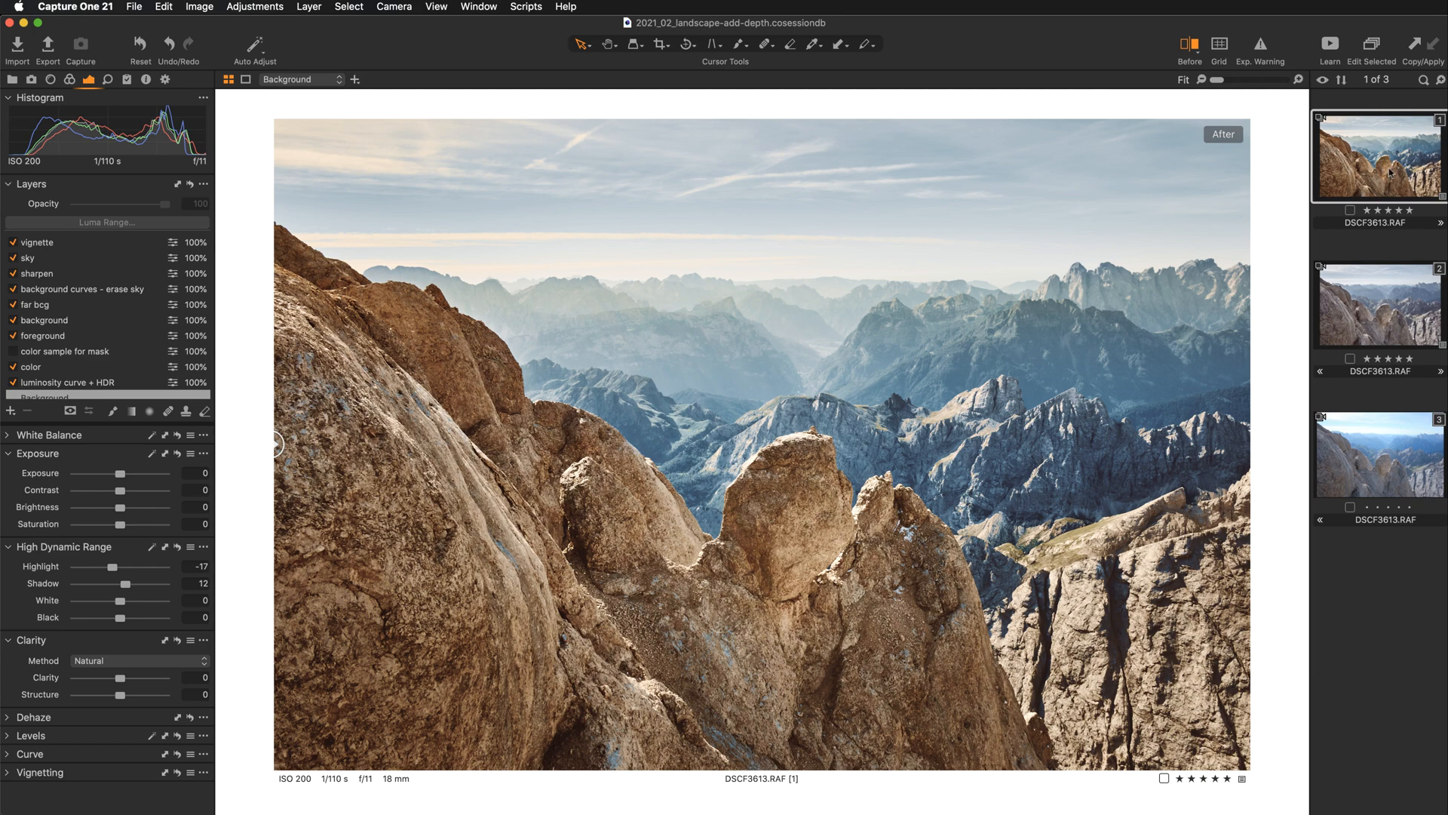
left_click(1388, 295)
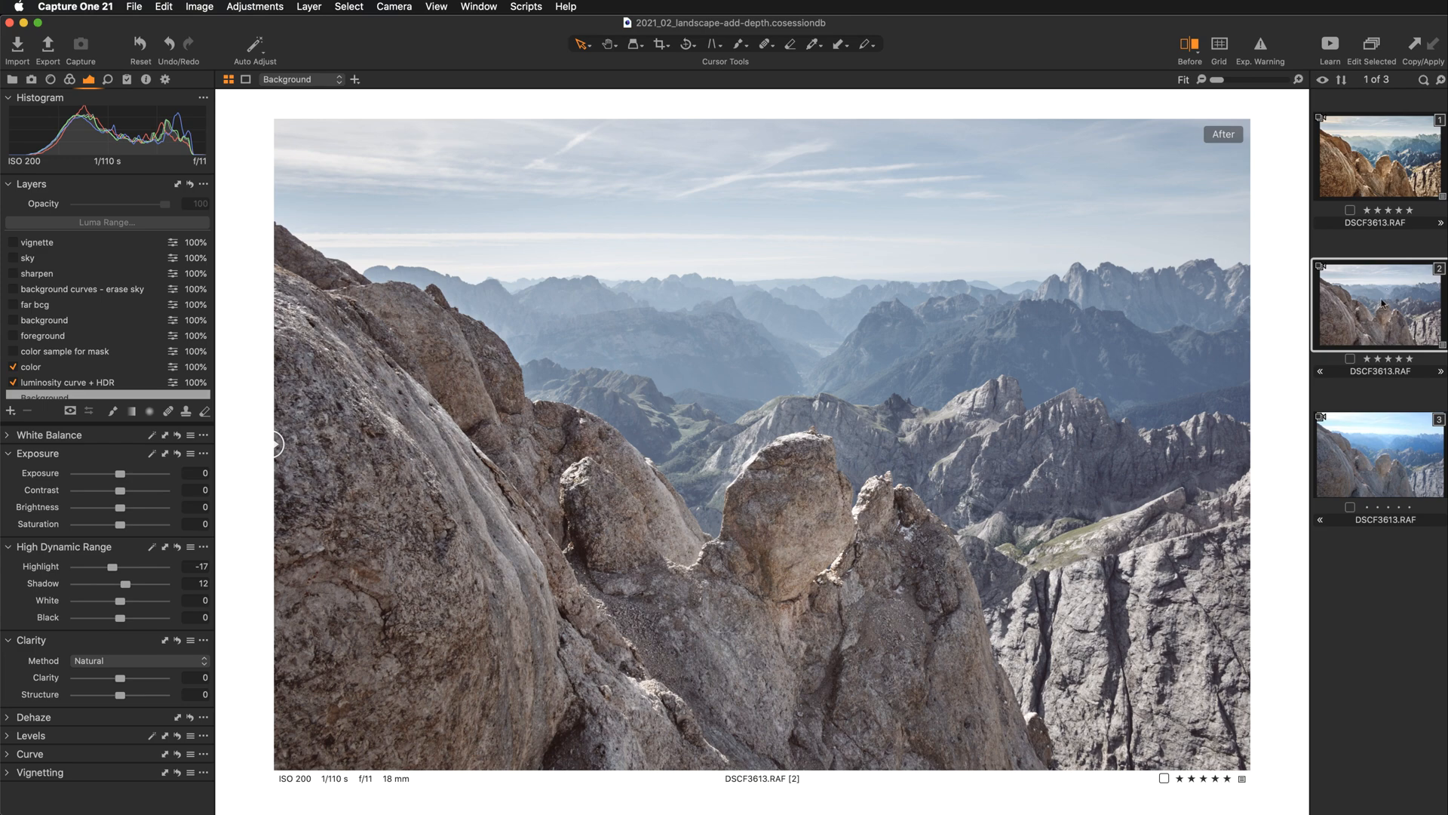
left_click(1388, 490)
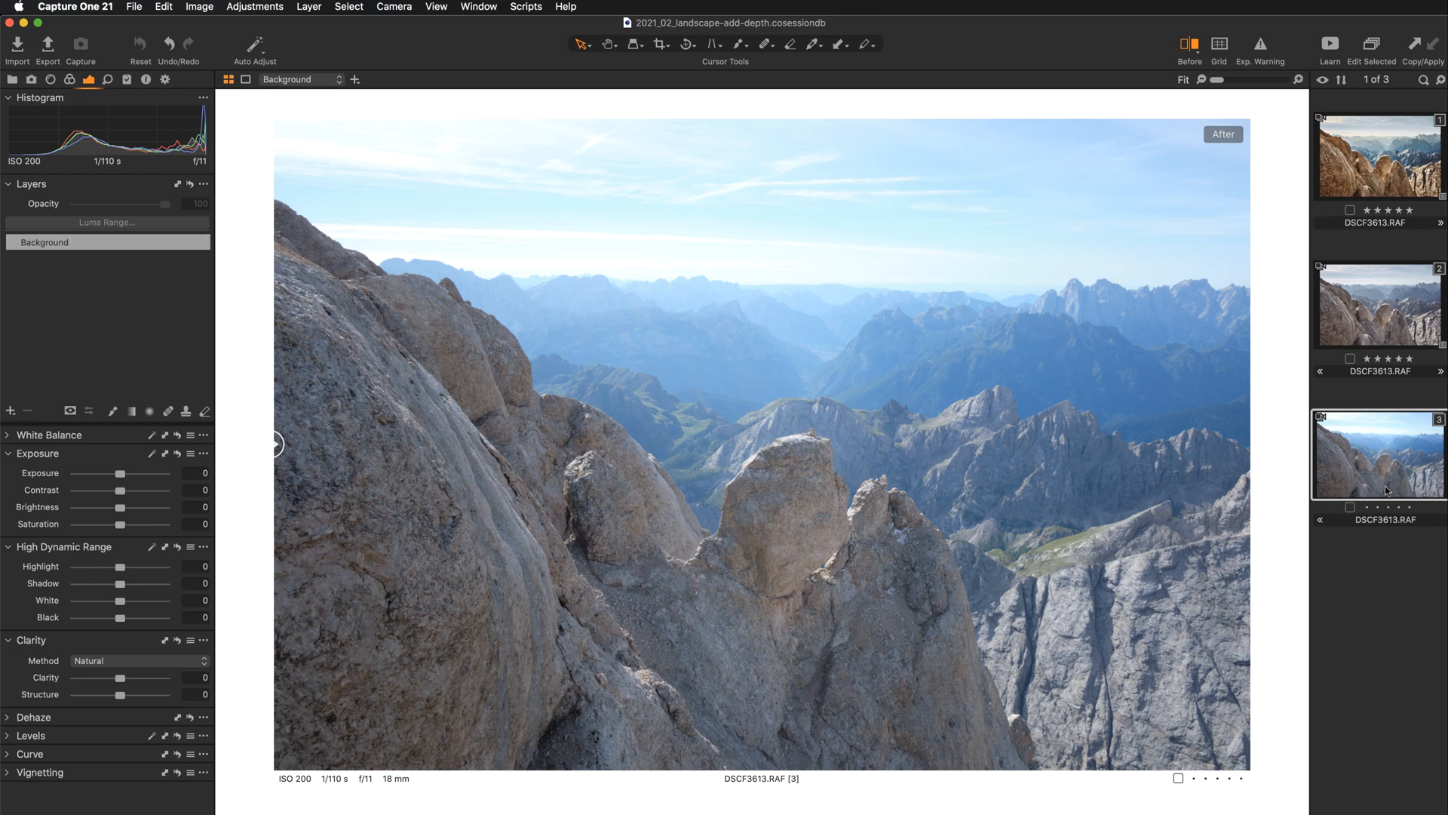
Switch the before/after comparison to Full View and turn the comparison off.
left_click(1191, 50)
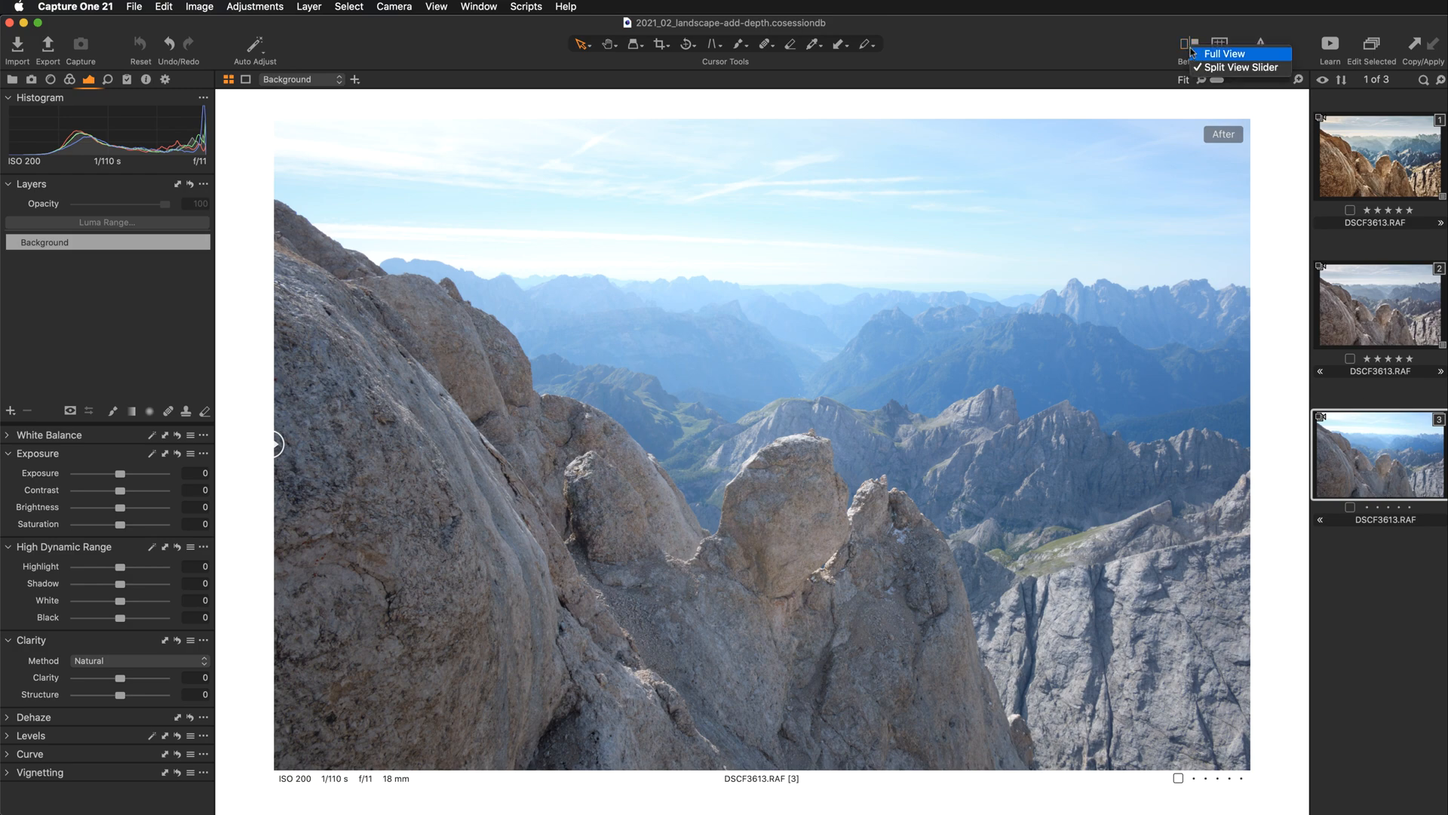
left_click(1205, 56)
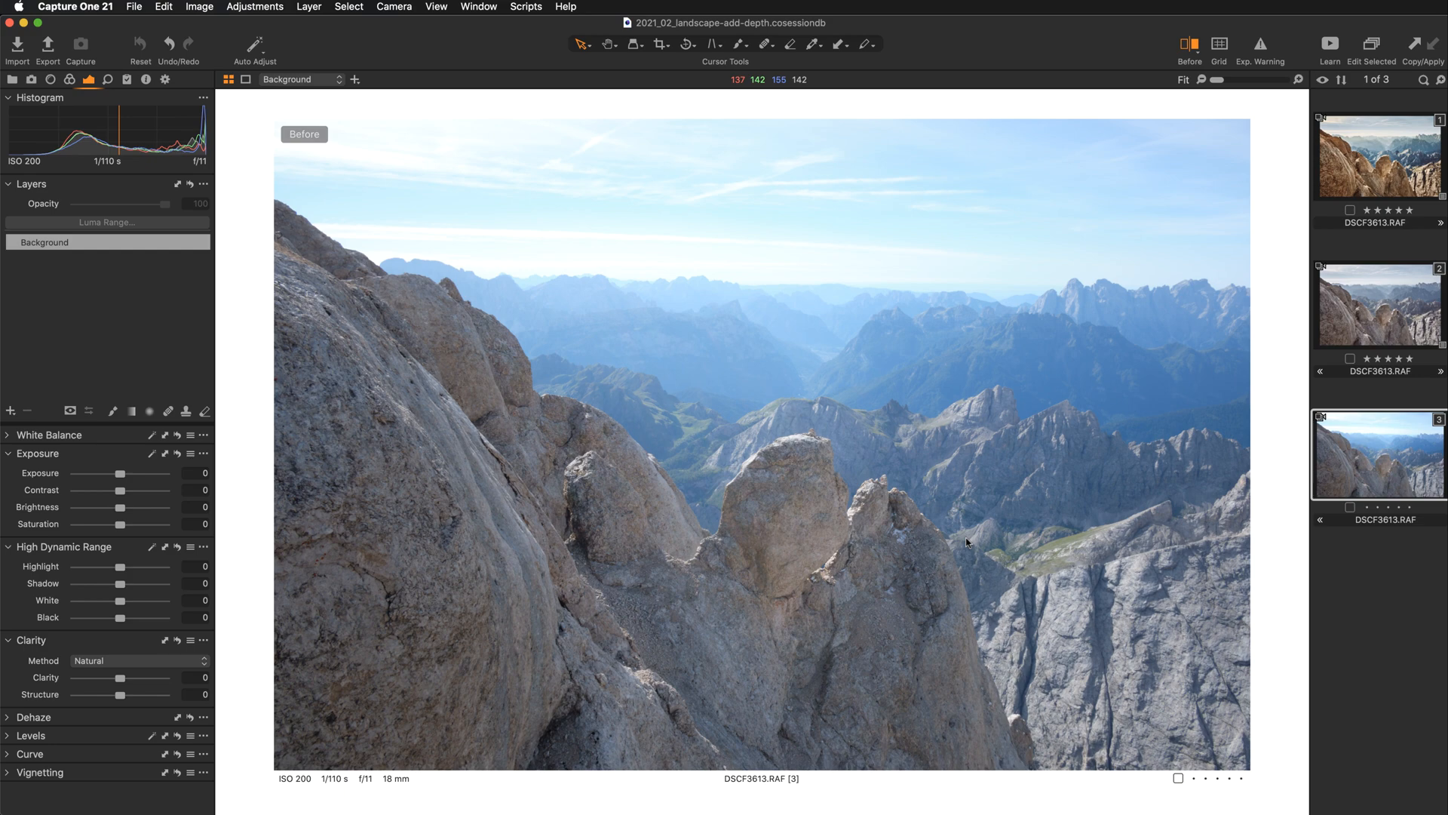
key("y")
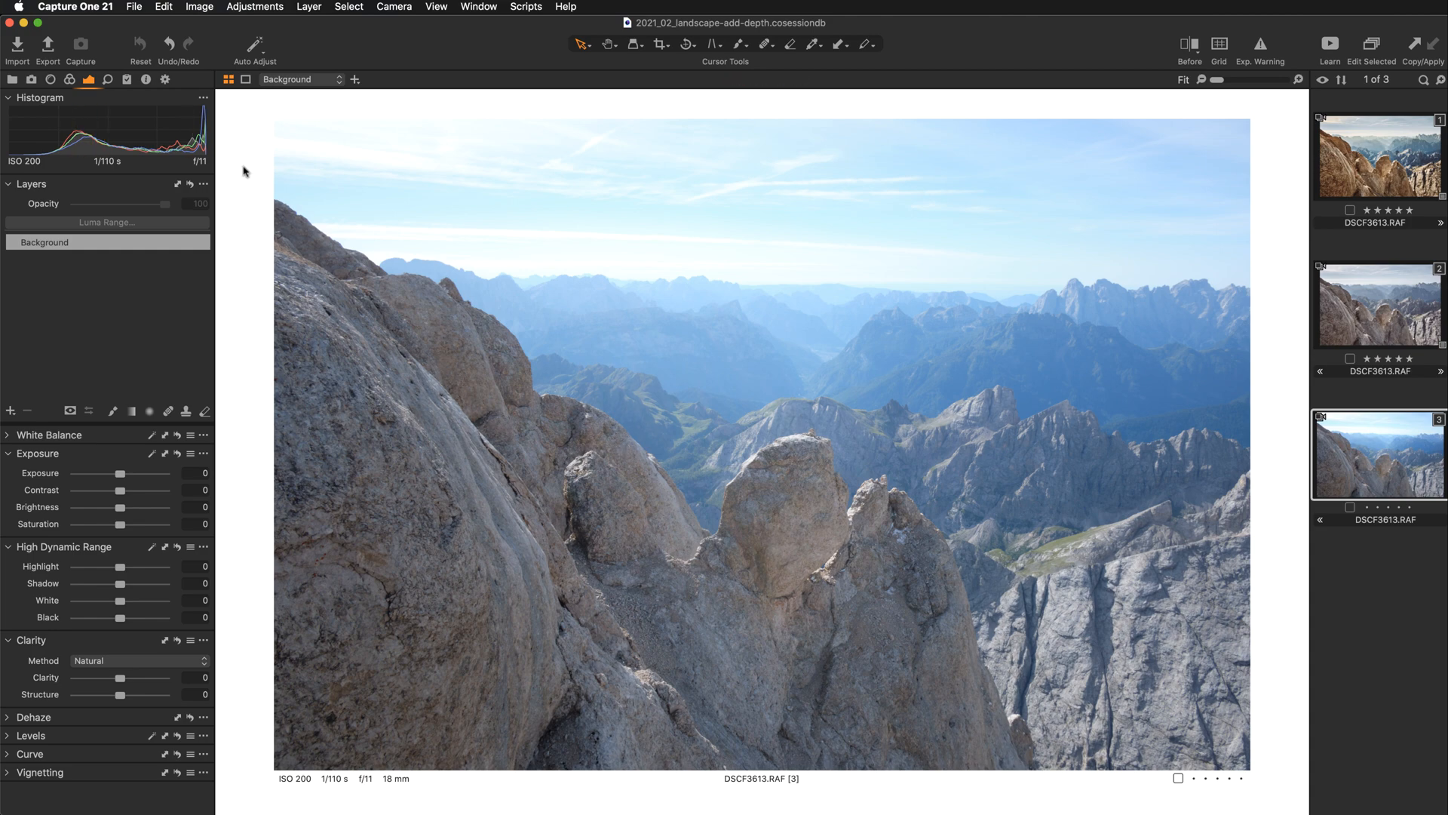
Set the base curve of the unedited variant to Linear Response in Base Characteristics.
left_click(70, 80)
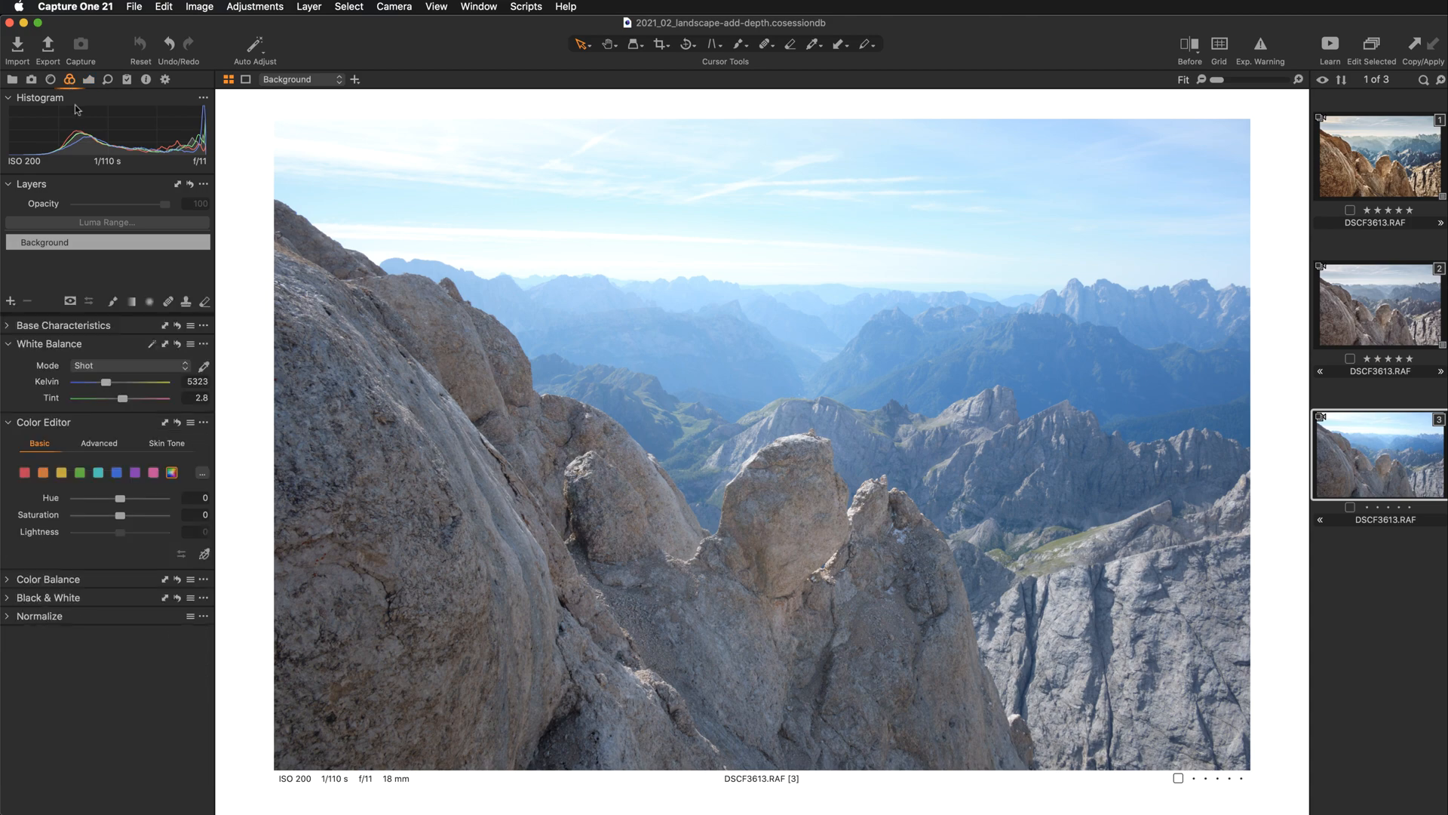
left_click(9, 327)
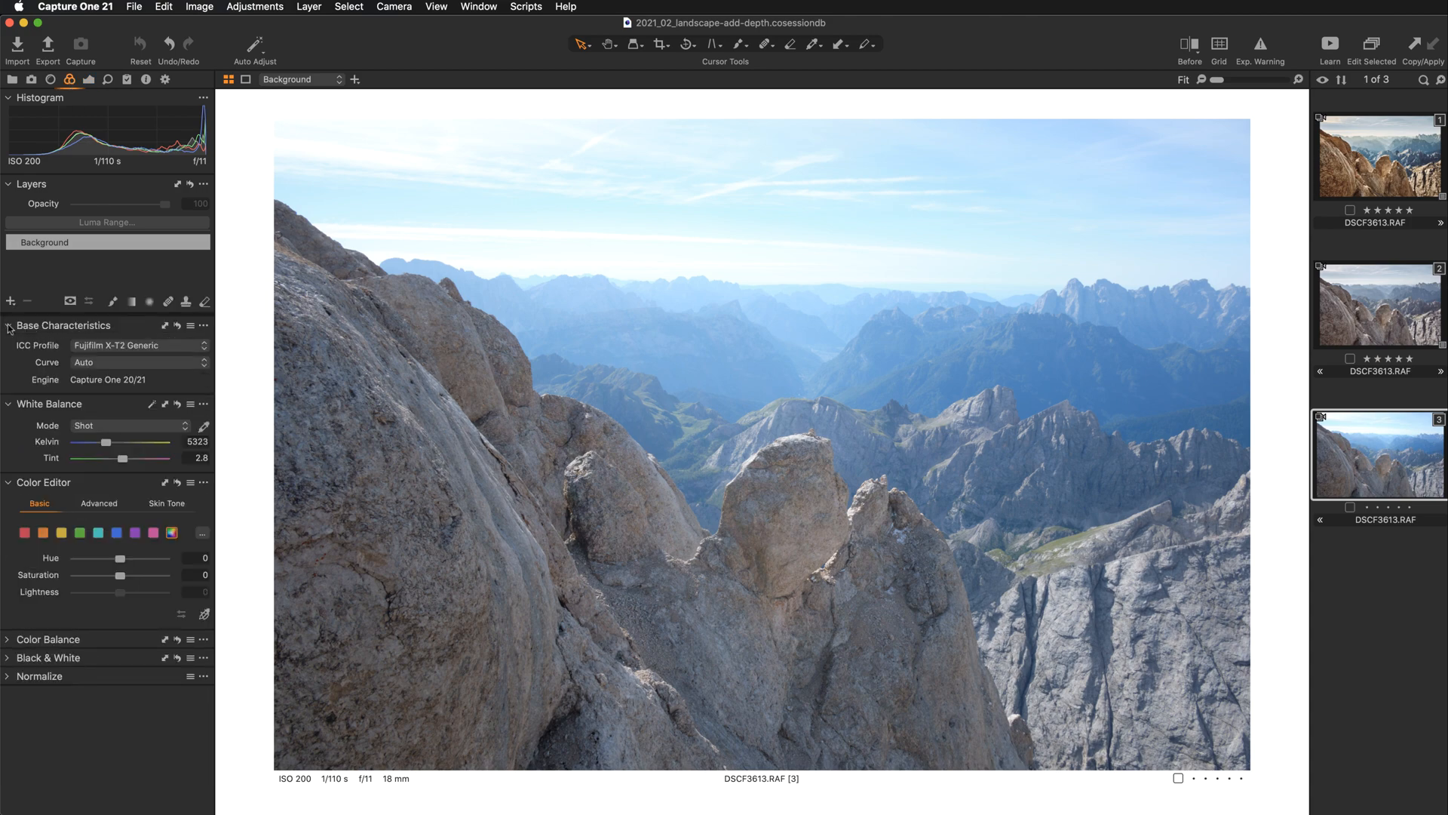
left_click(112, 366)
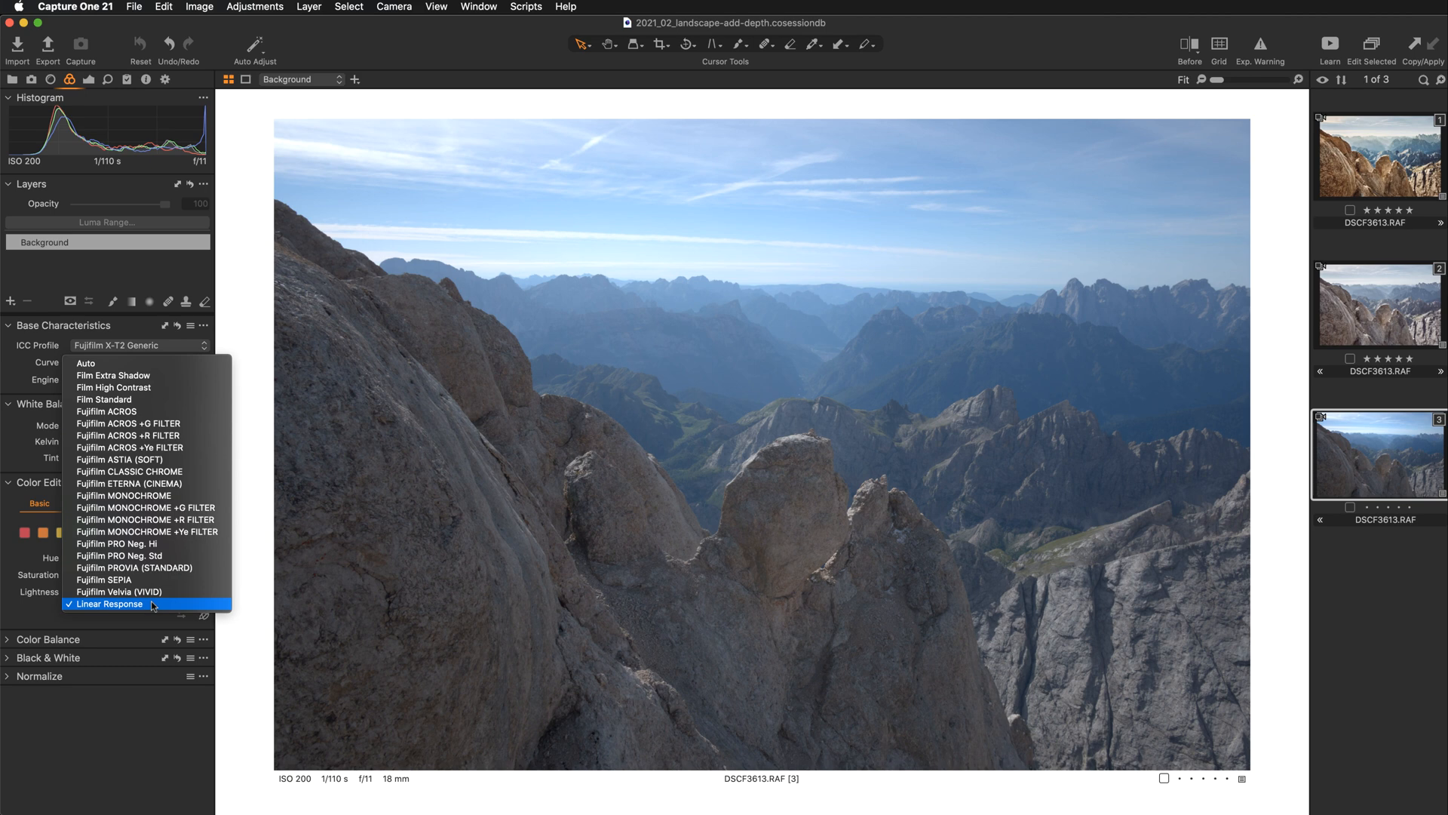
left_click(153, 605)
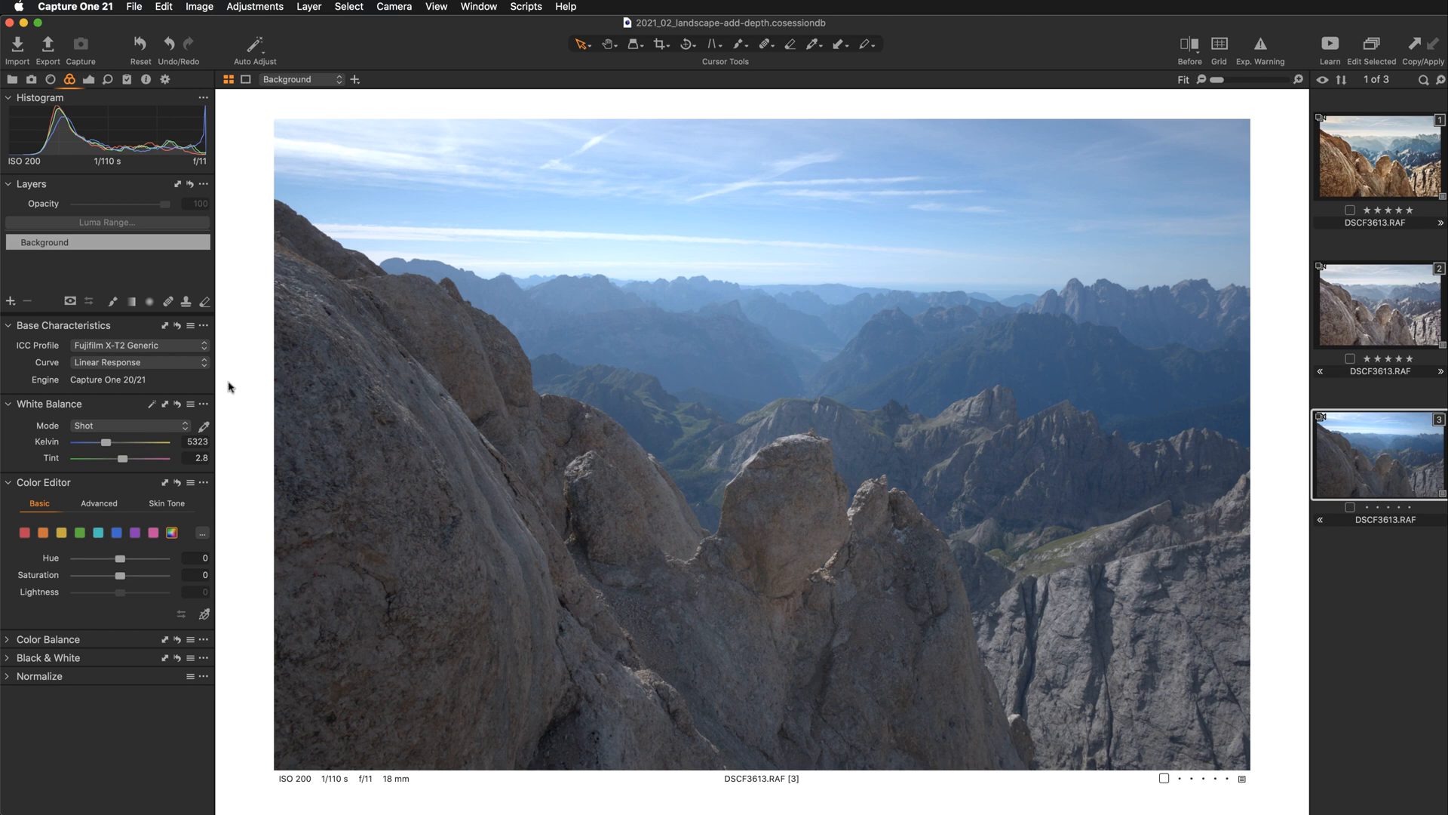
Compare the Auto and Linear Response curves by resetting Base Characteristics and undoing each reset, keeping Linear Response.
left_click(179, 329)
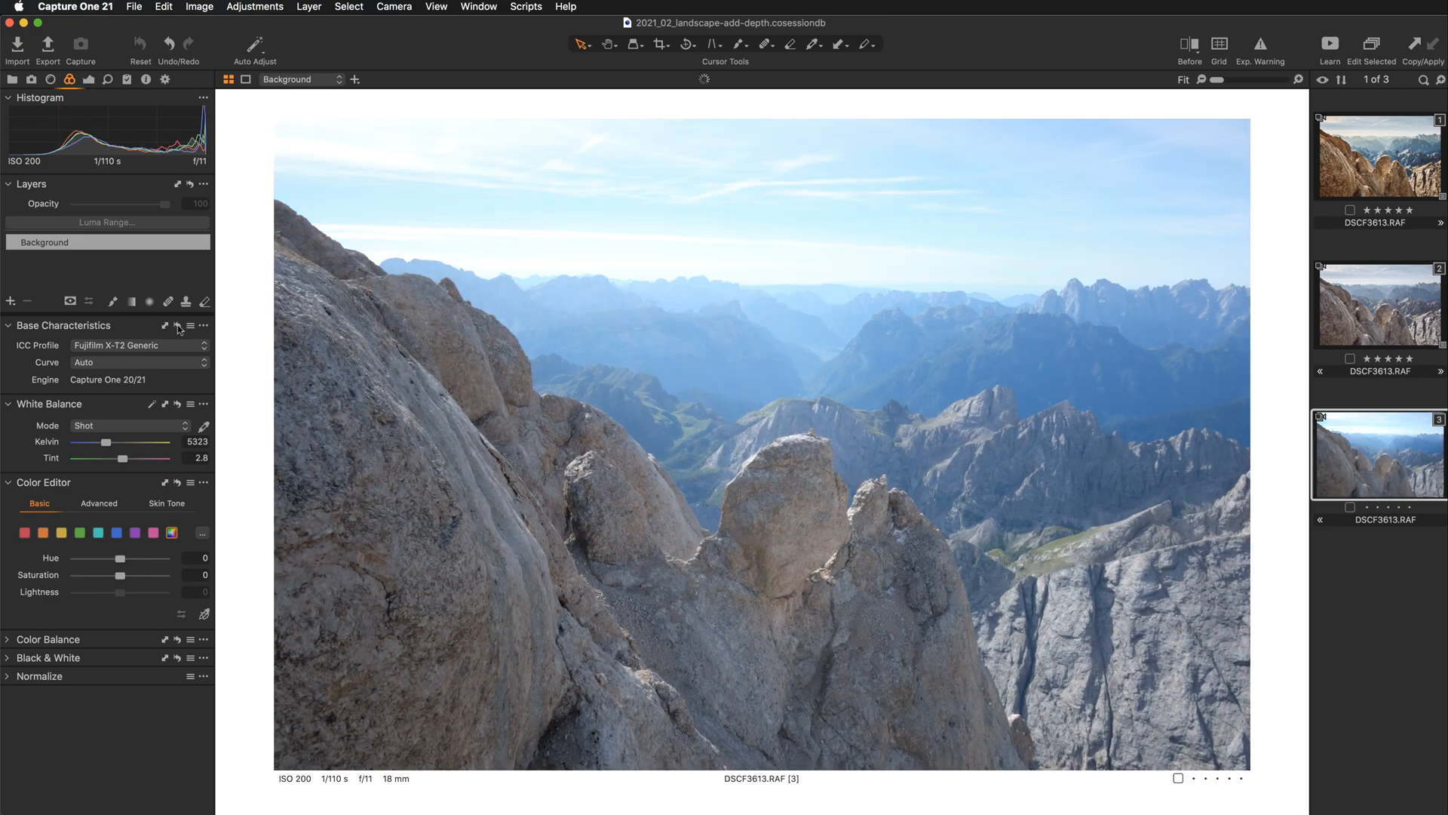
key("super+z")
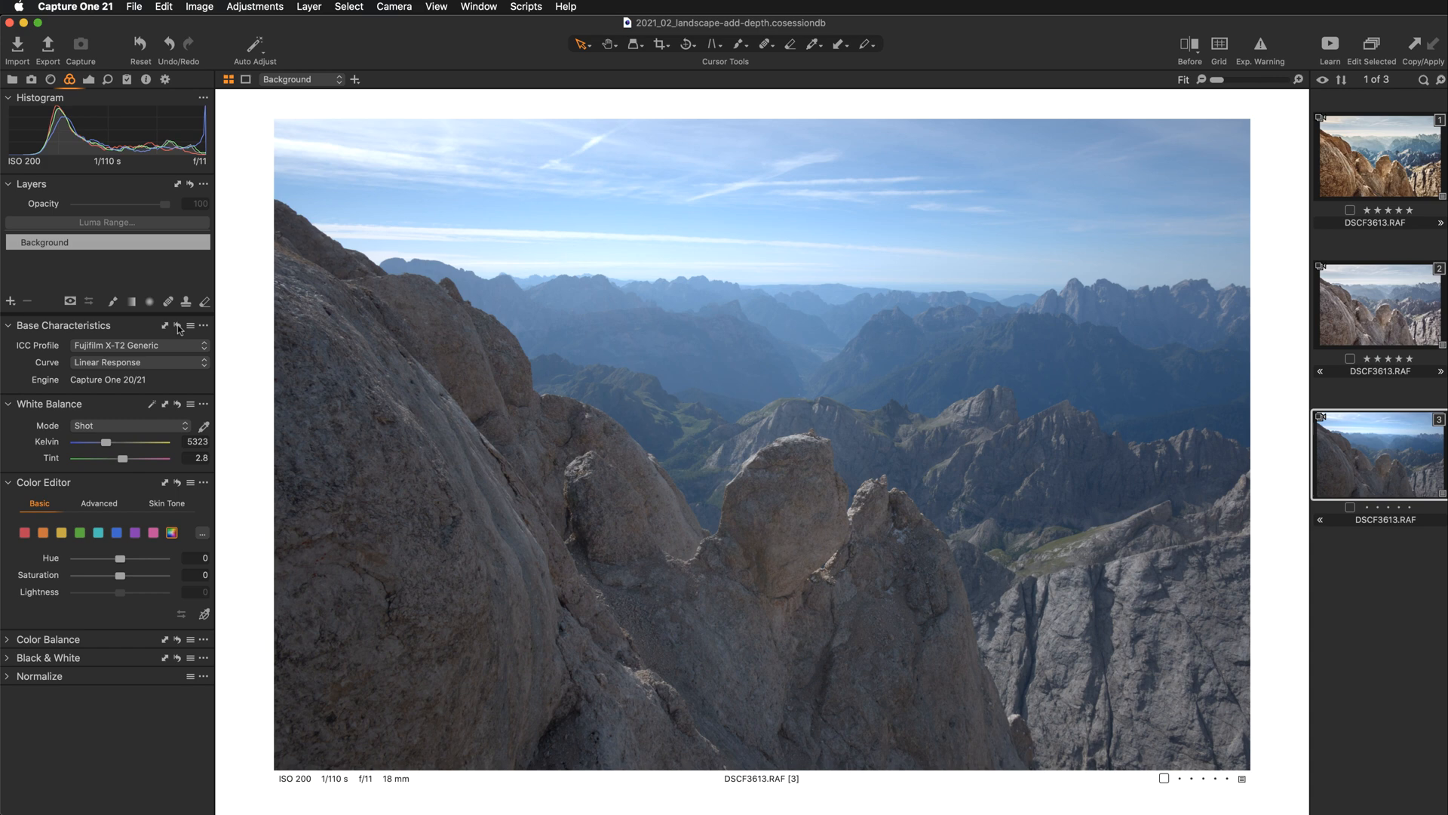
left_click(178, 324)
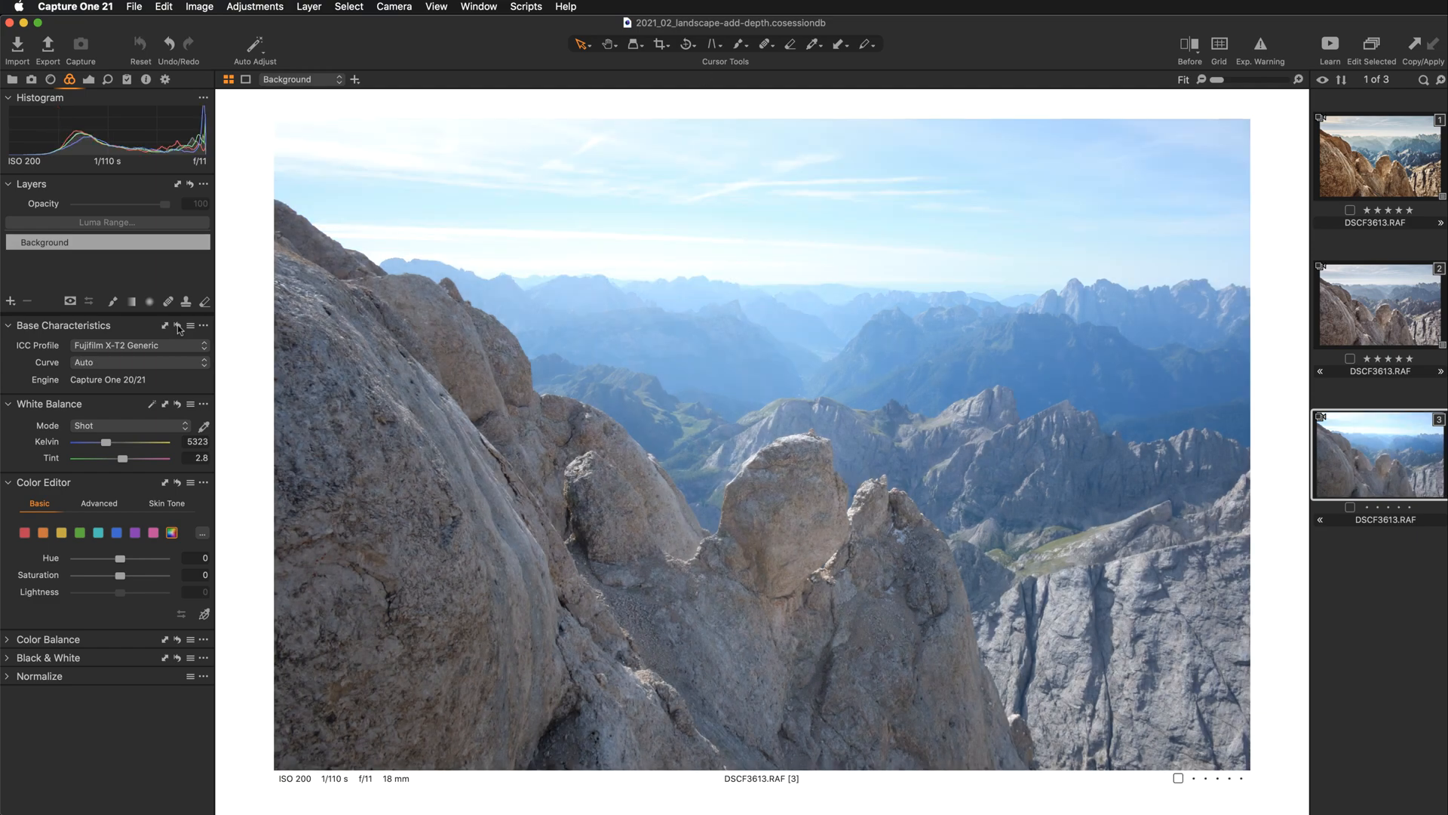
key("super+z")
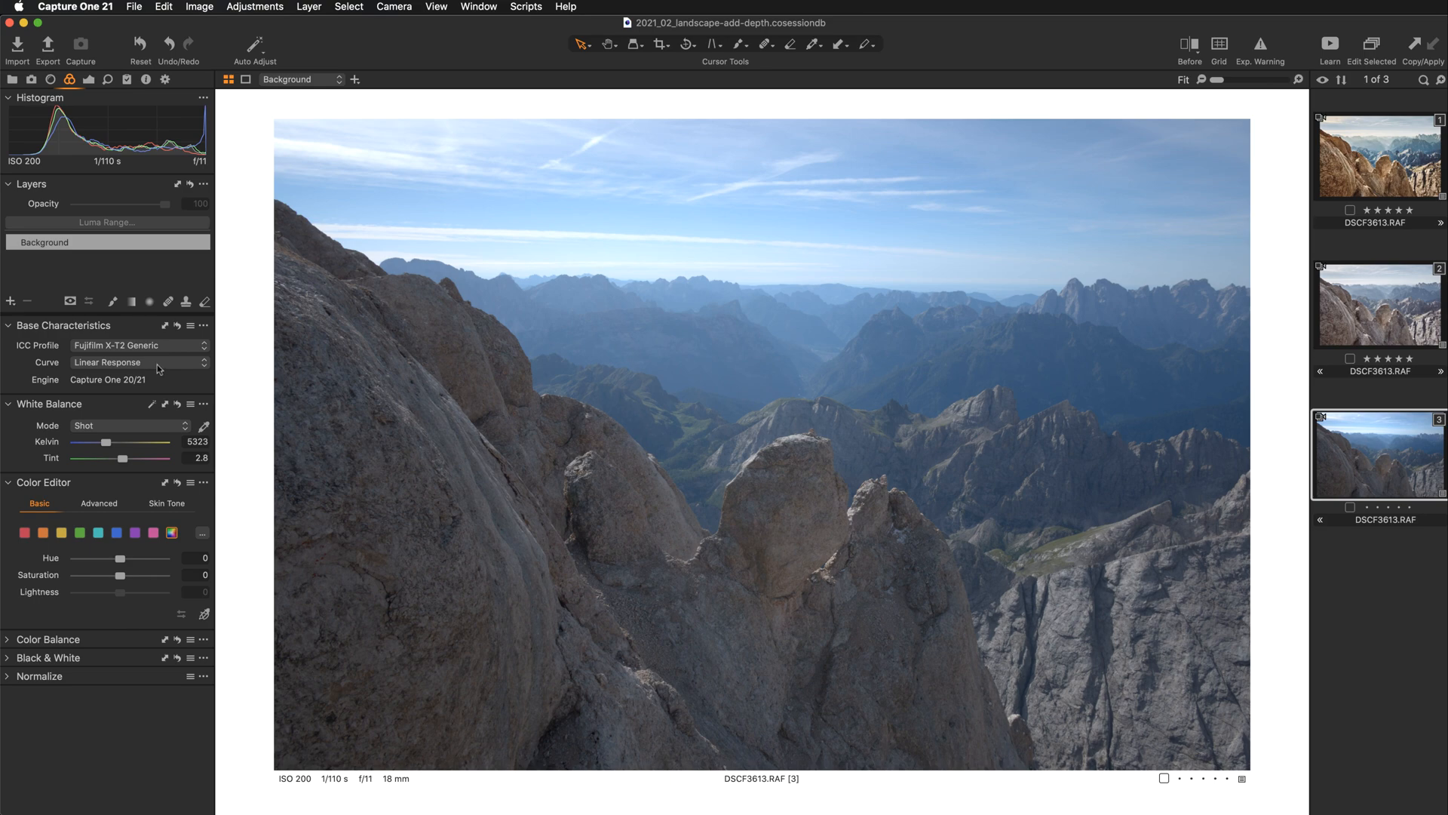
left_click(157, 364)
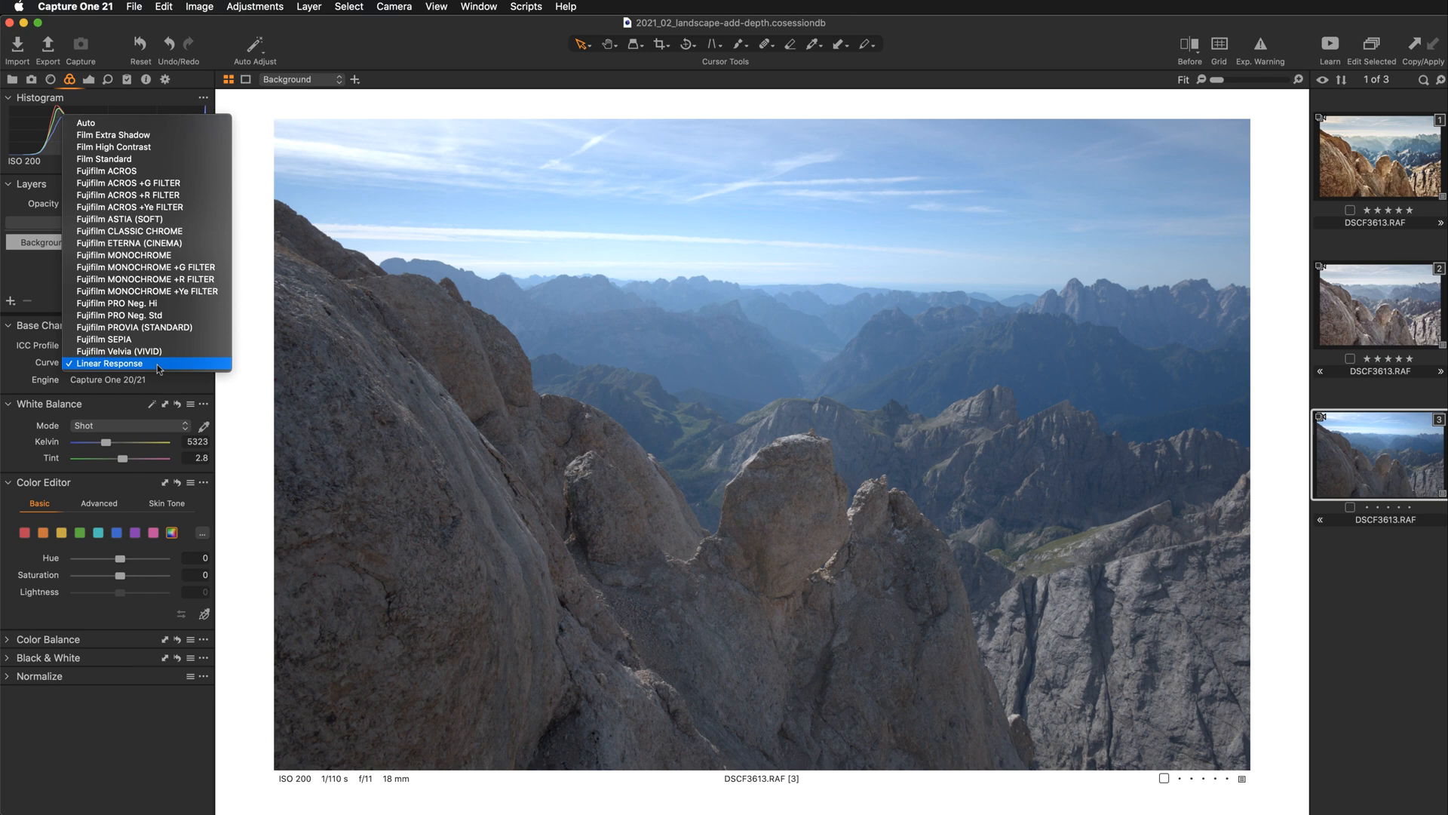
left_click(157, 364)
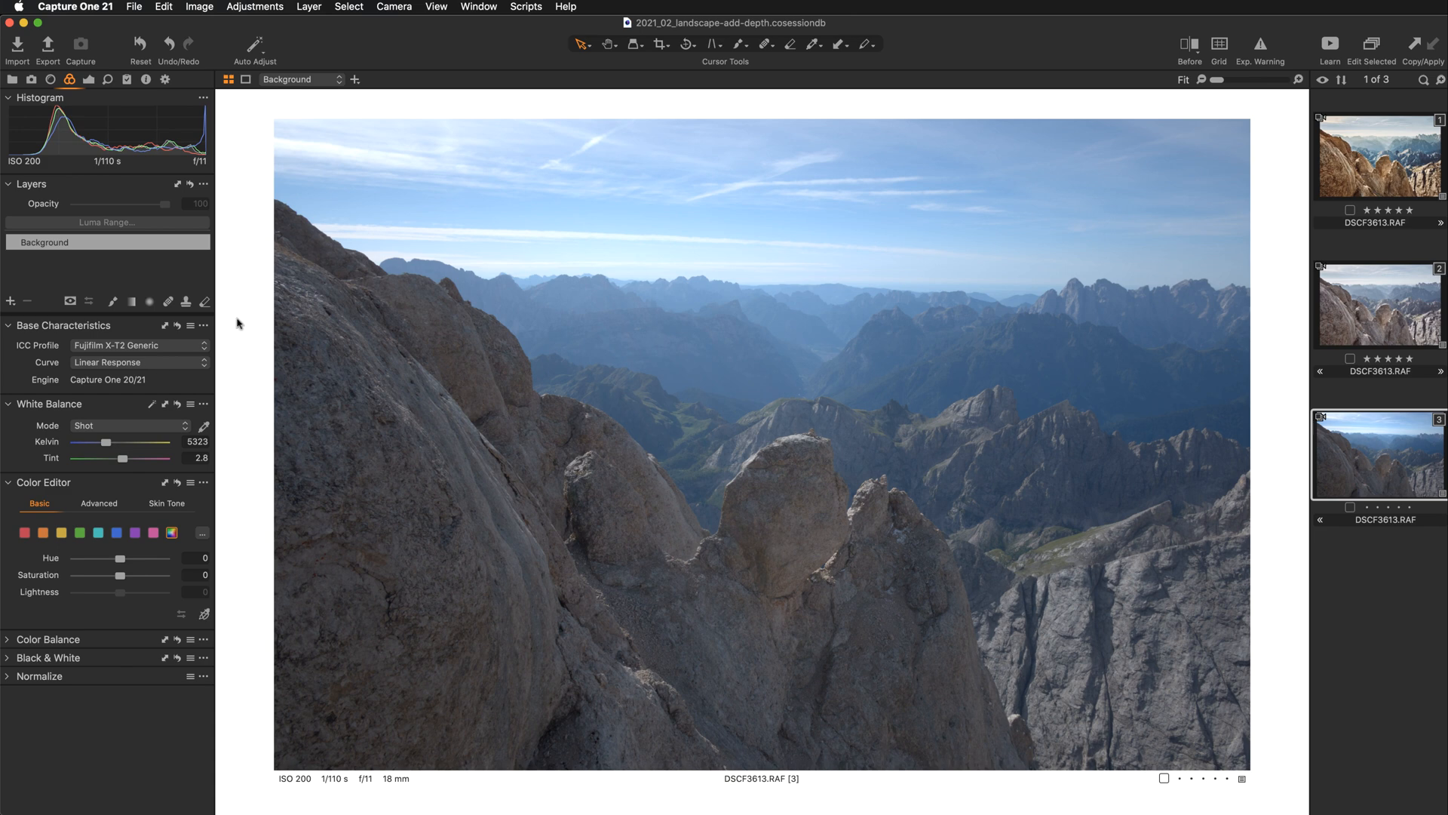
Straighten the photo along the distant horizon line with the Straighten tool.
left_click(690, 47)
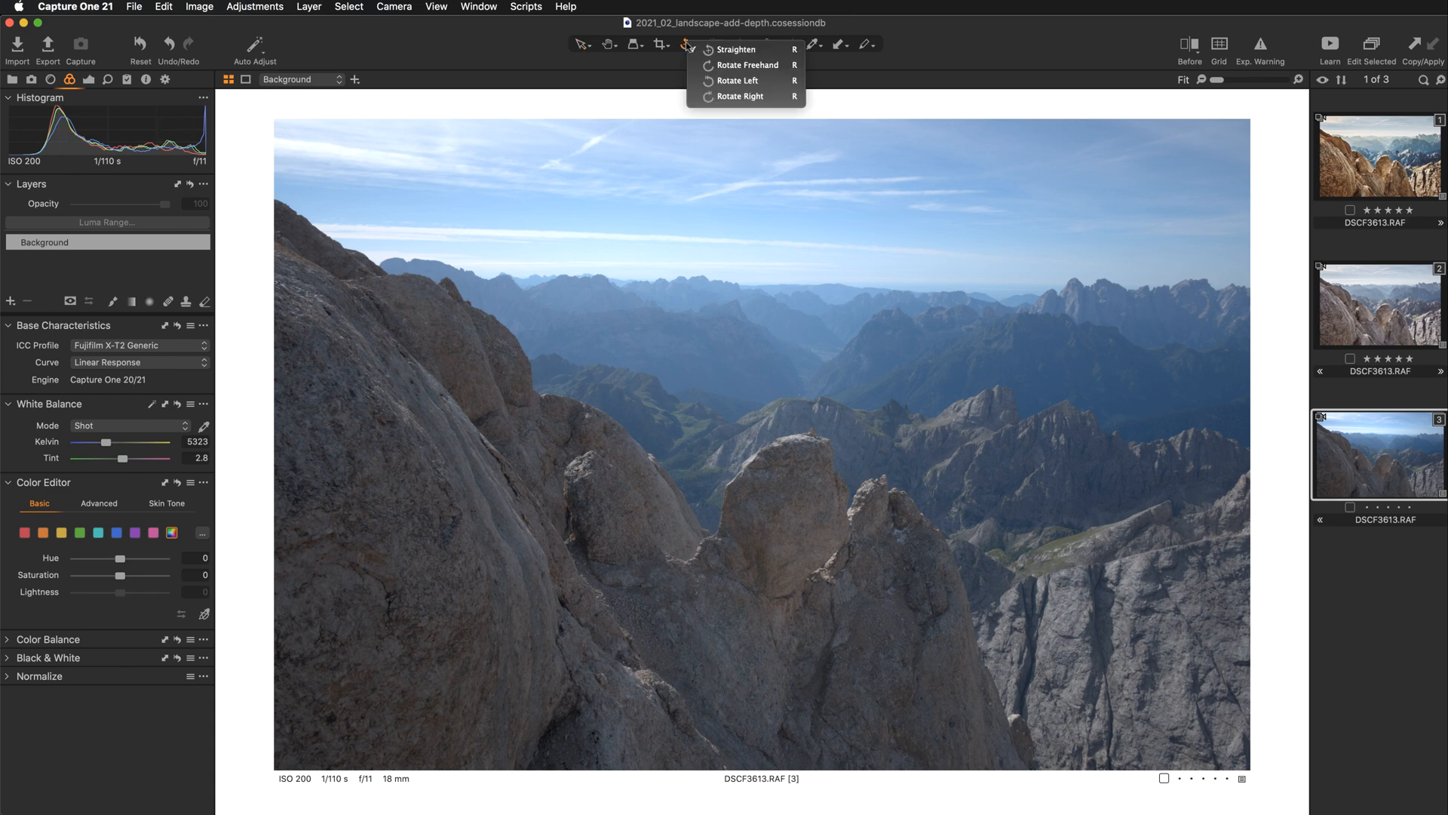
left_click(709, 49)
left_click_drag(280, 271, 1269, 298)
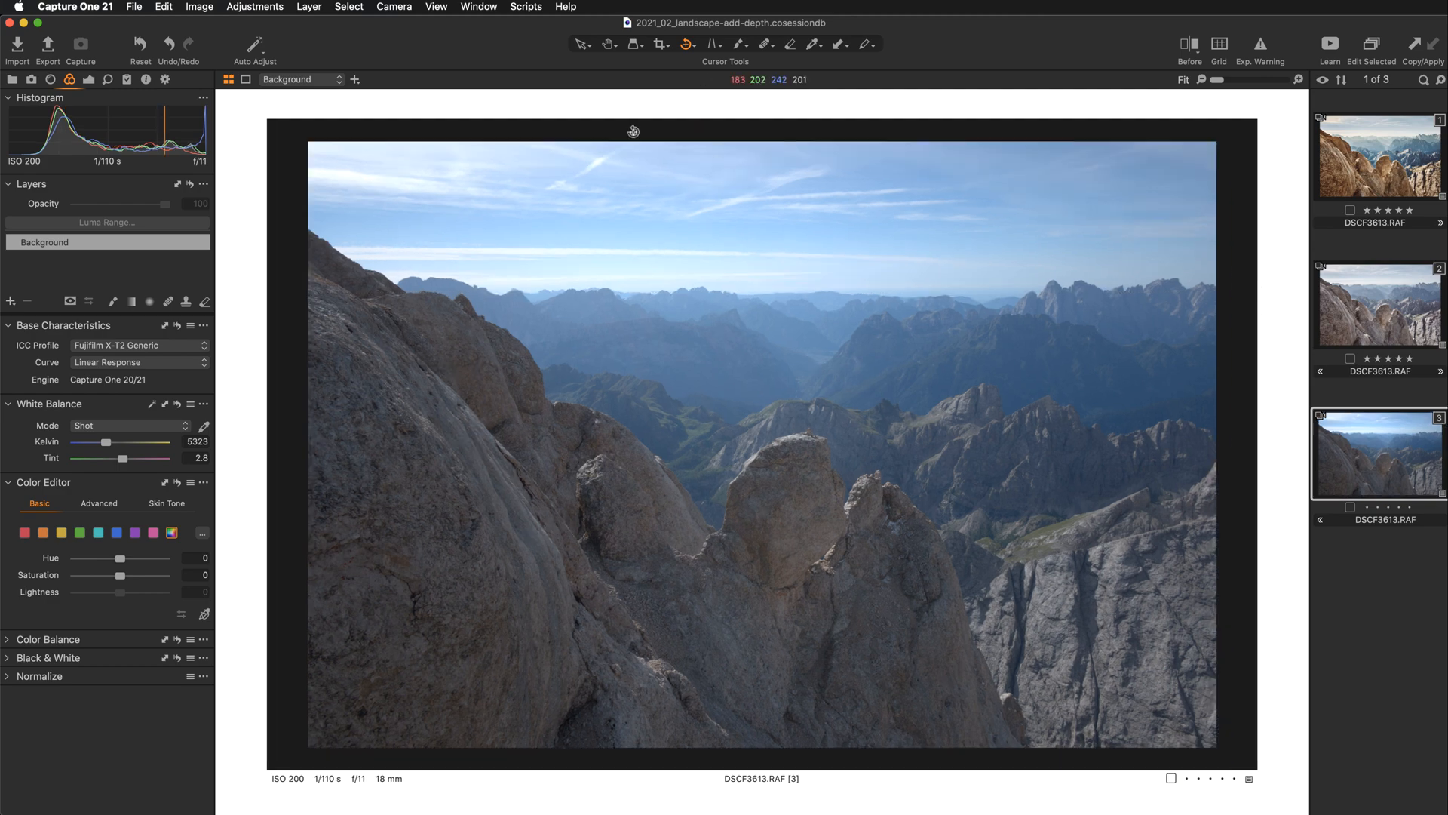
left_click(582, 45)
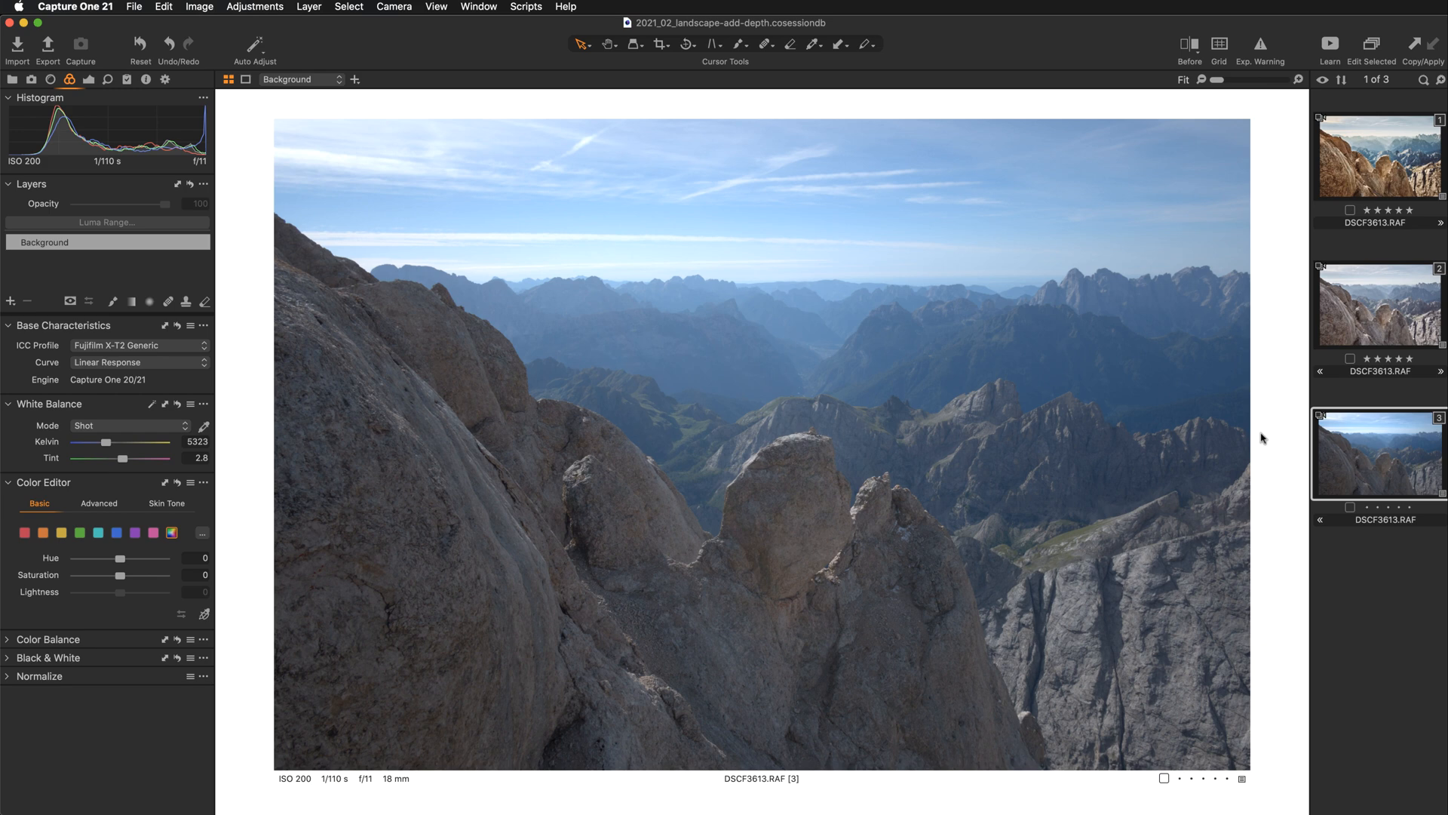
Raise the RGB black point in Levels to 16 on the Background layer.
left_click(89, 80)
scroll(117, 664, "down", 5)
left_click(139, 658)
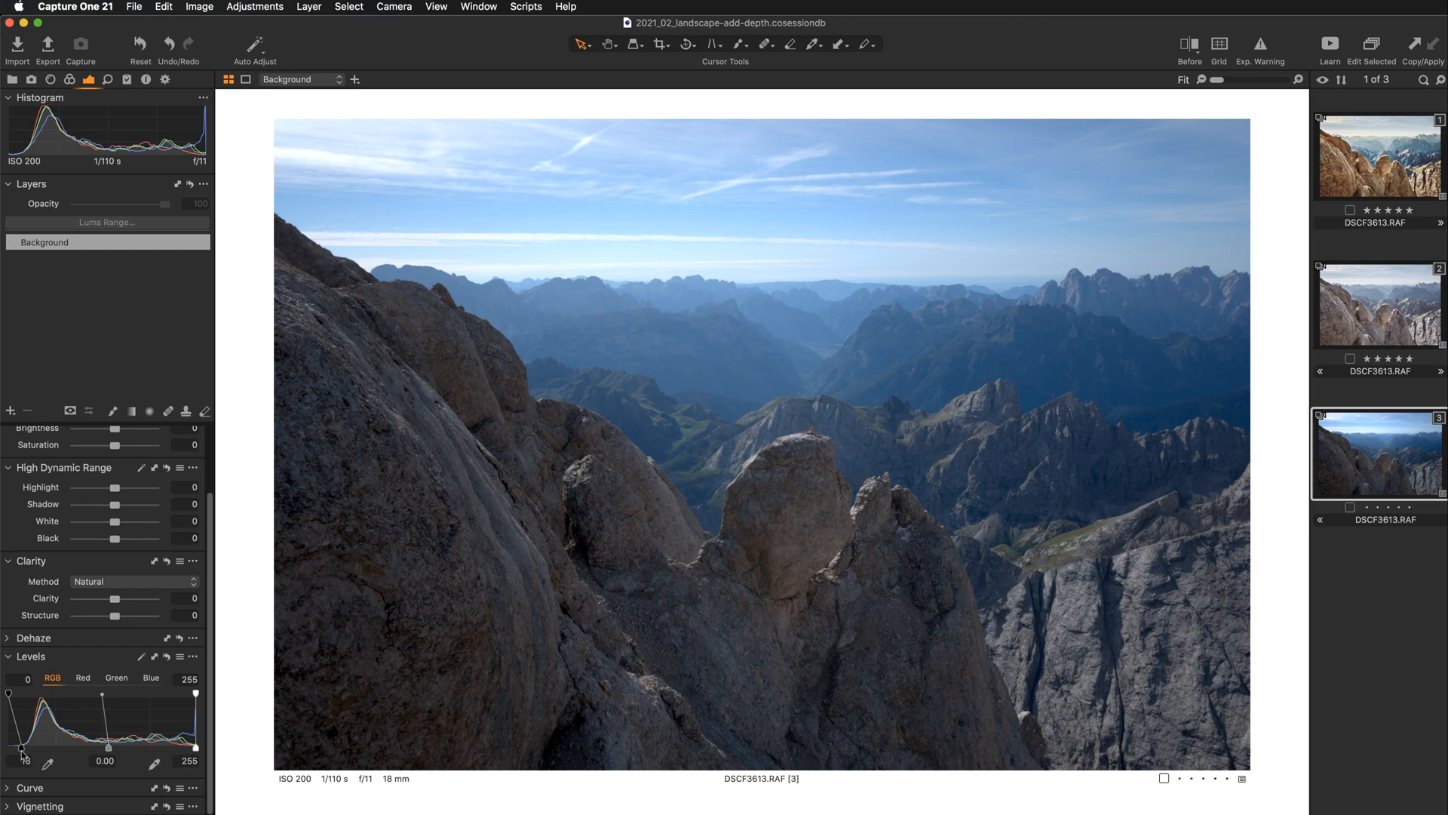
left_click_drag(21, 752, 19, 750)
In High Dynamic Range, set Highlight to -13 and Shadow to about 13 on the Background layer.
left_click_drag(117, 489, 113, 488)
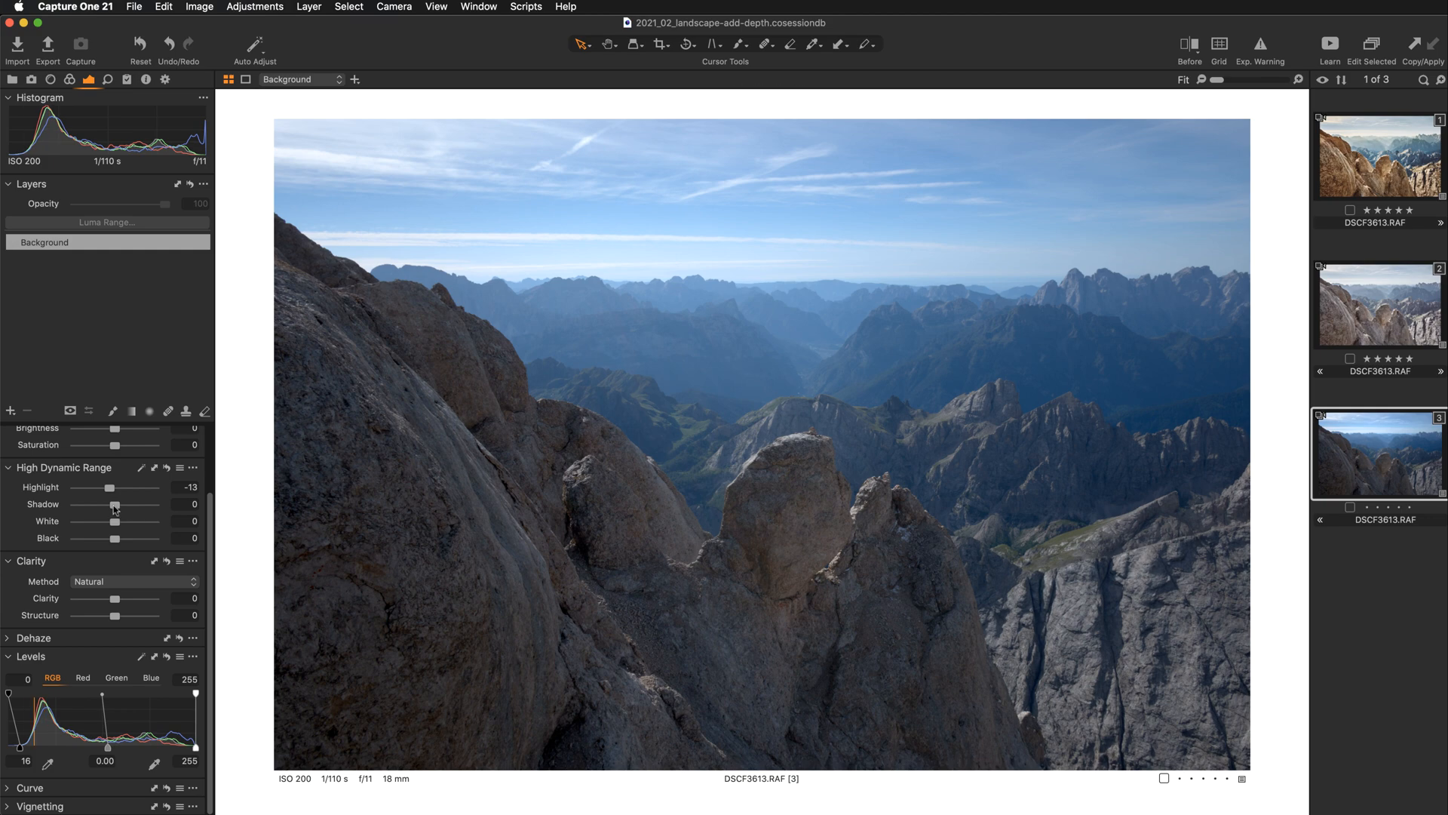
left_click_drag(114, 508, 120, 506)
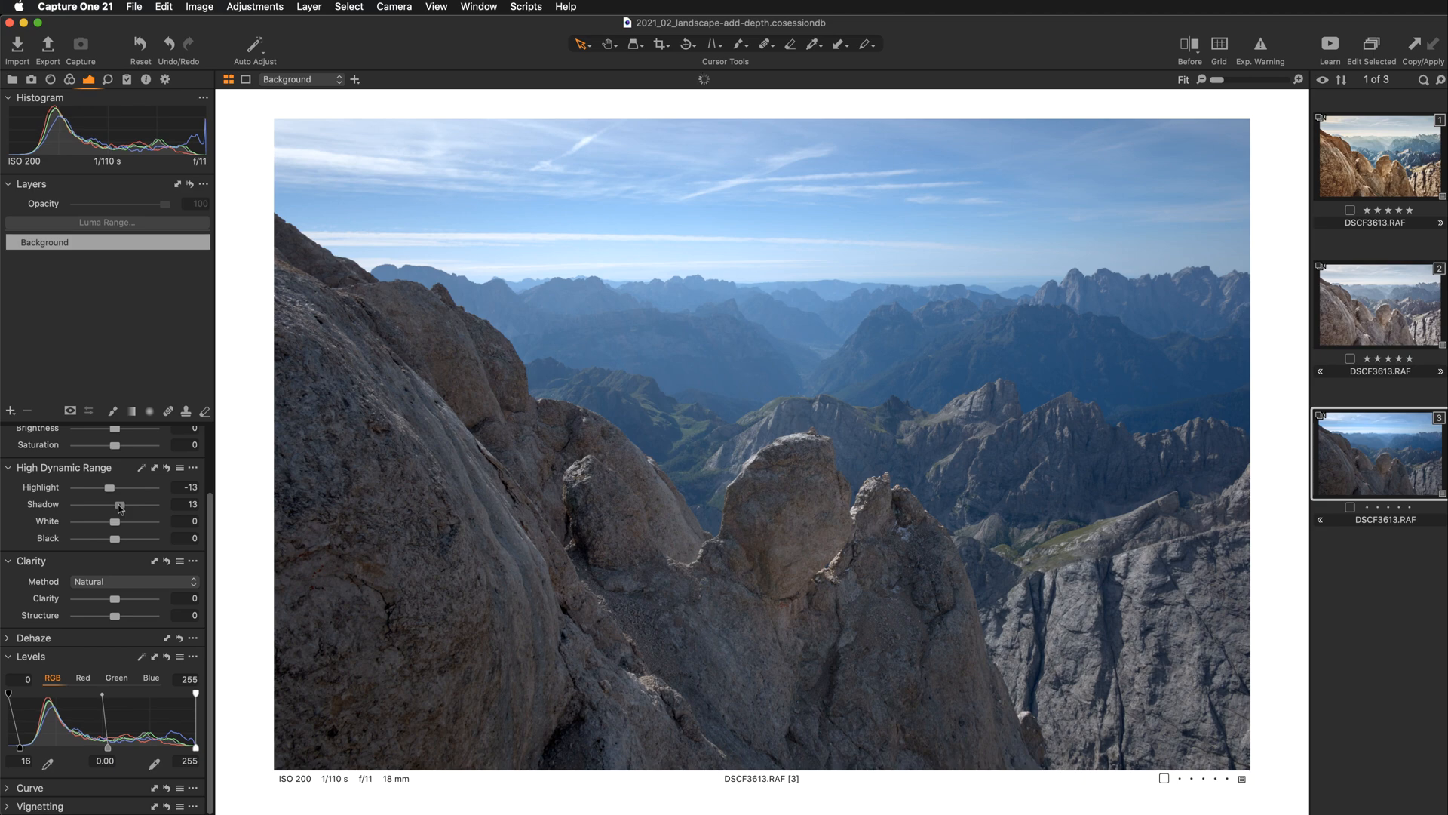
left_click_drag(120, 507, 117, 513)
Add a new adjustment layer above the Background and name it "luminosity - curves".
left_click(11, 411)
left_click(38, 436)
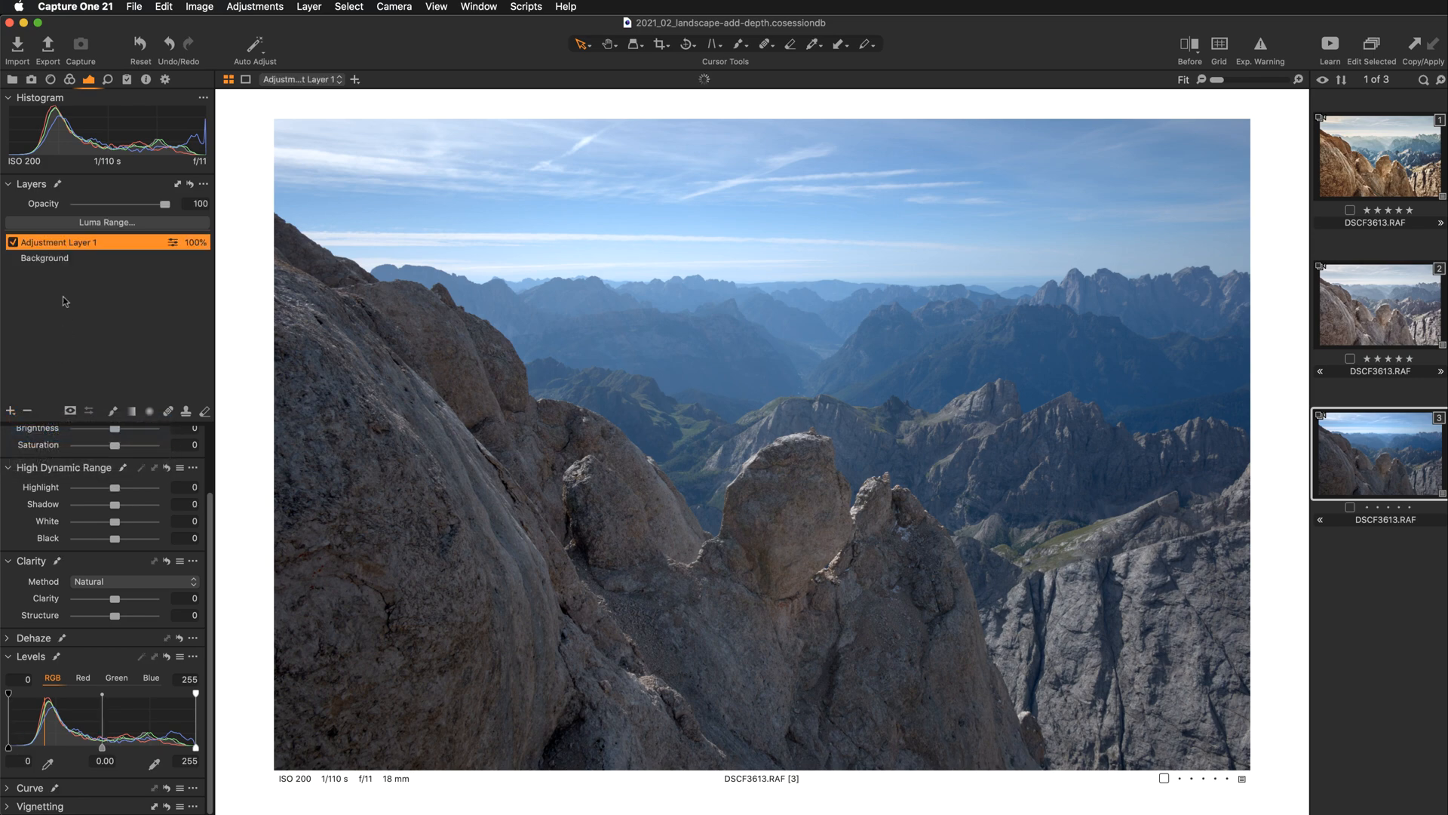
double_click(60, 240)
type("luminosity - curves")
key("Return")
Detach the Curve tool as an enlarged floating window over the photo and hide the image browser.
scroll(107, 645, "down", 2)
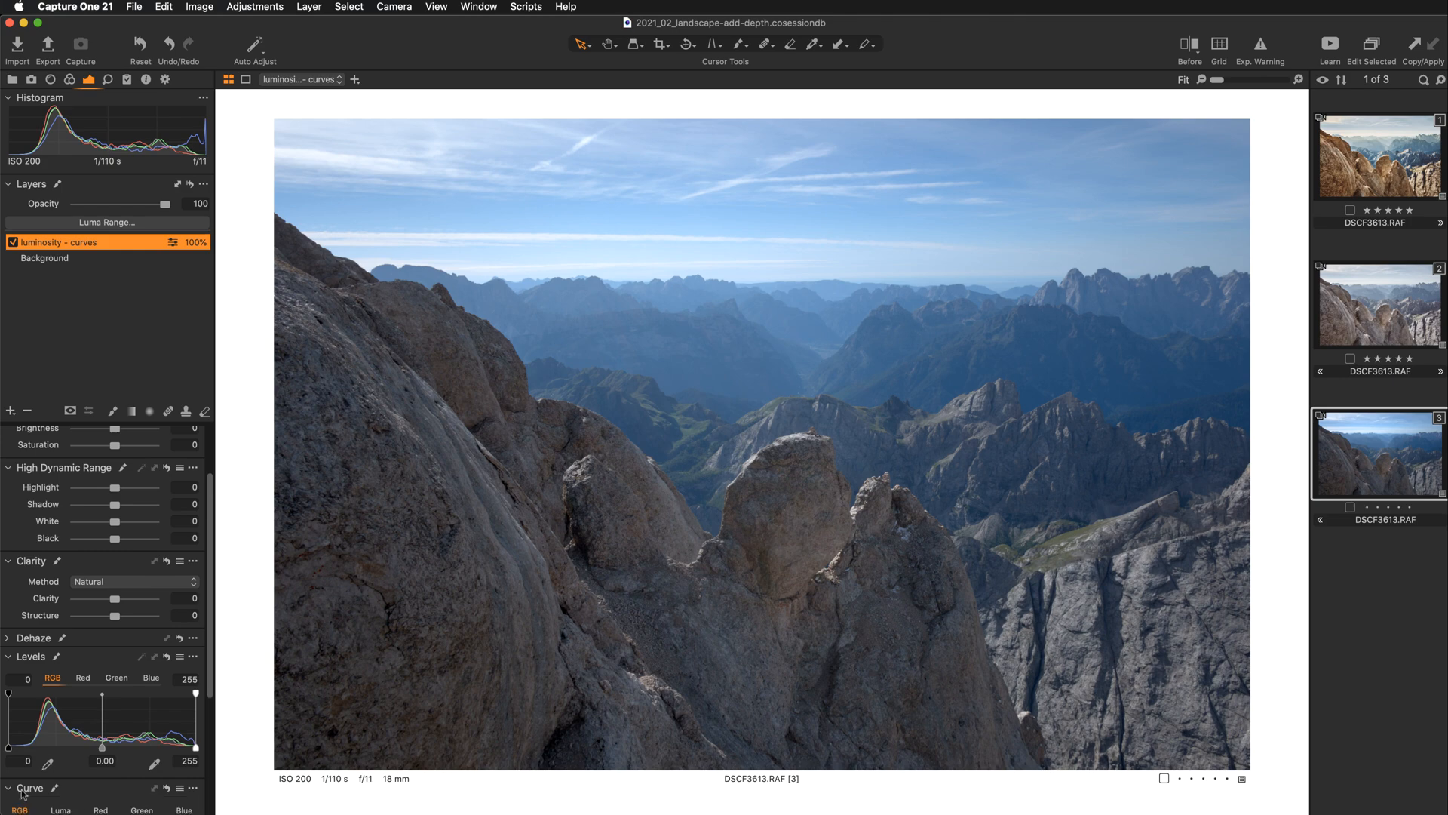
left_click_drag(85, 796, 400, 236)
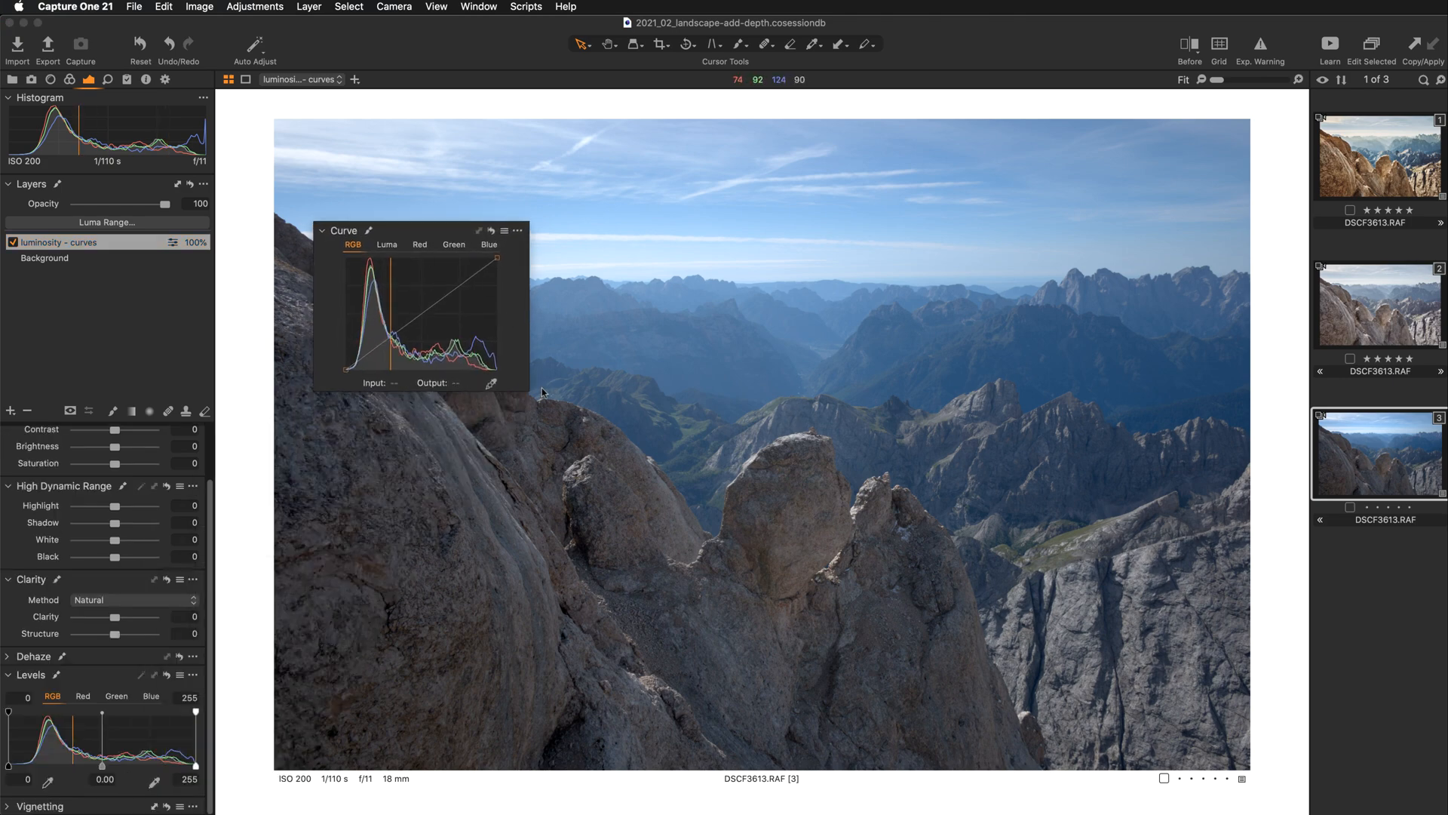
left_click_drag(529, 390, 596, 489)
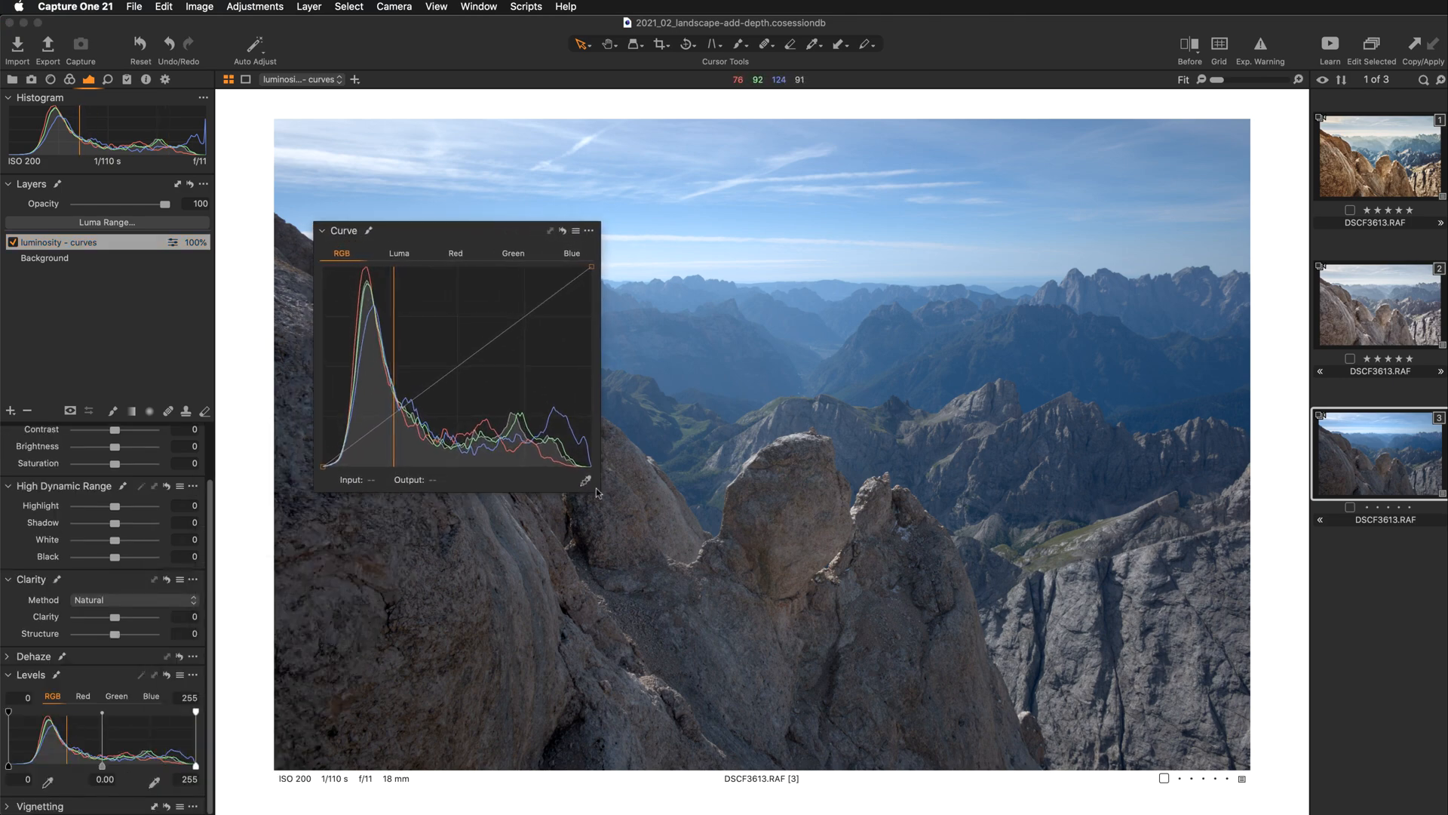
key("super+b")
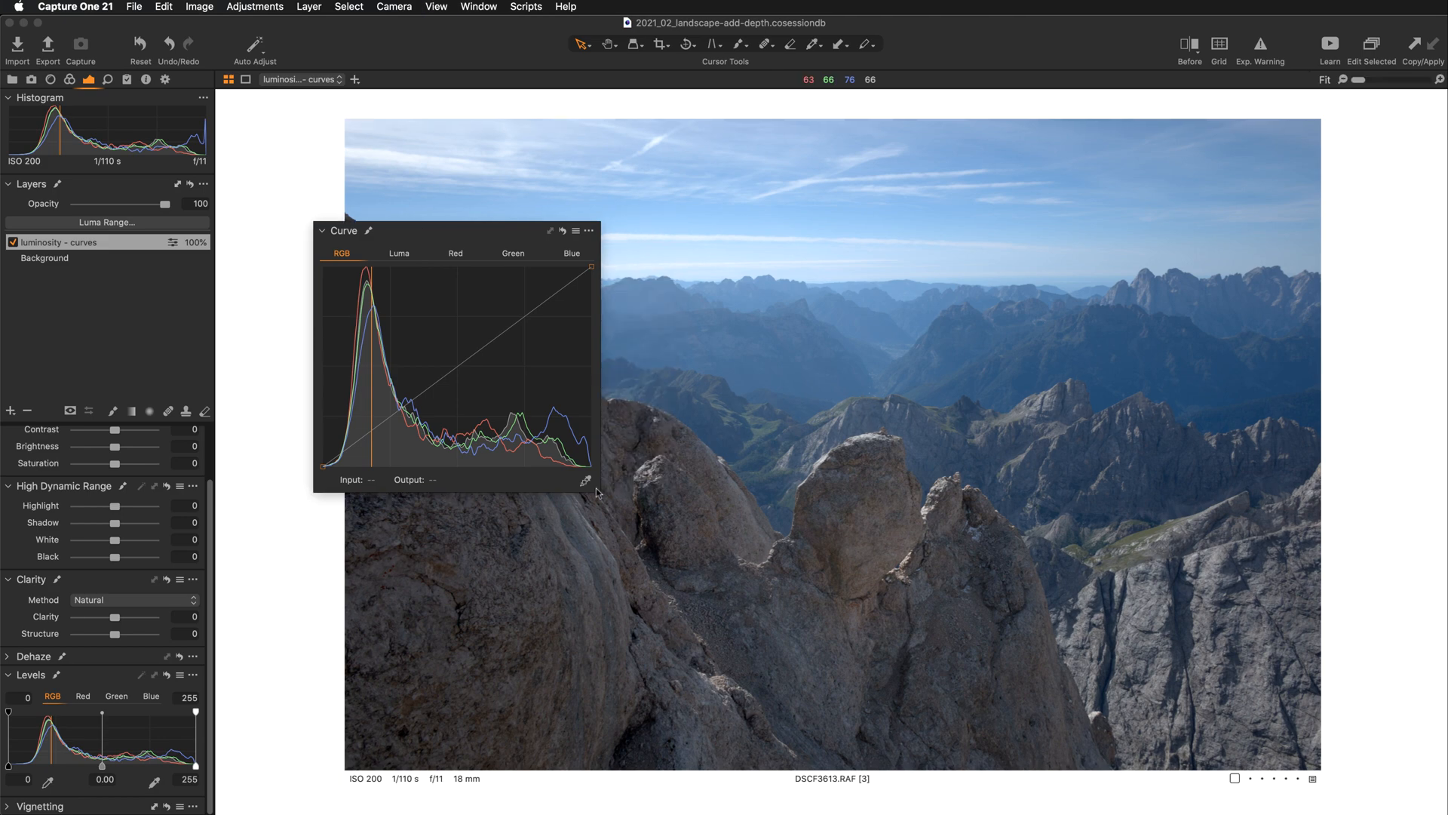
Move the Curve window off the photo, shape an RGB S-curve with shadows lowered to 61 at input 69 and midtones raised, and compare without the layer.
left_click_drag(464, 228, 316, 32)
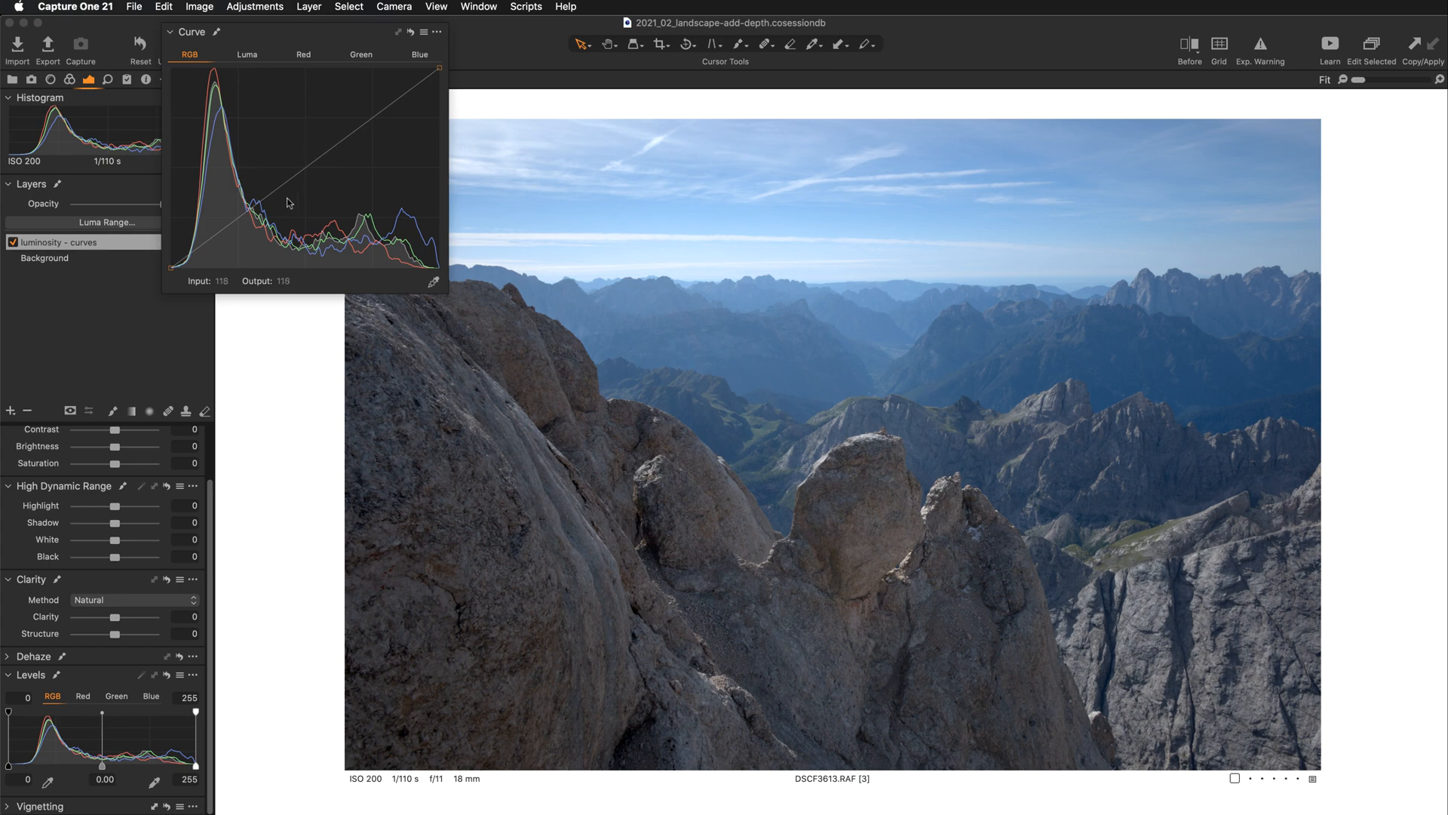
left_click(243, 216)
left_click_drag(243, 216, 244, 220)
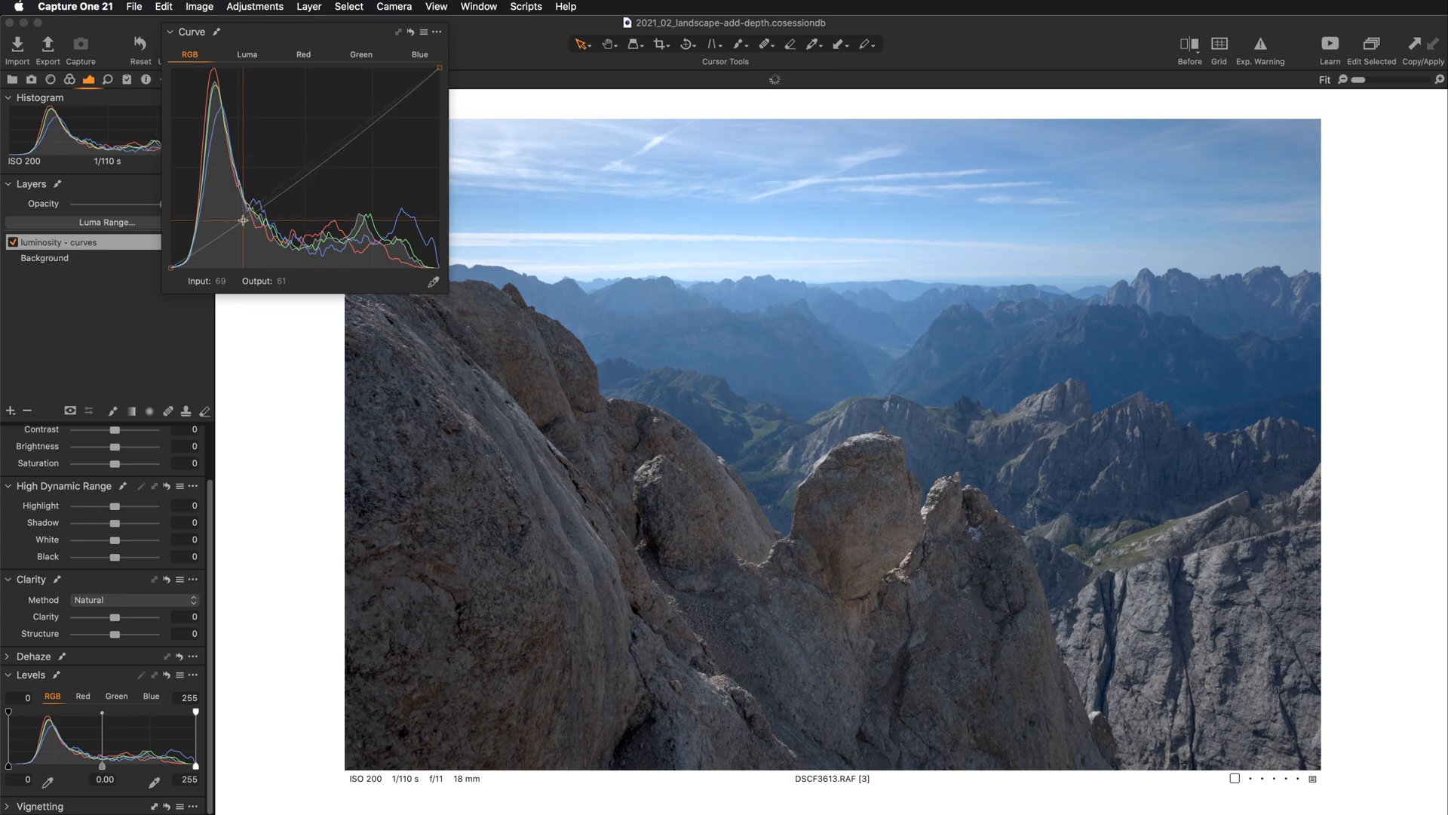
left_click_drag(304, 168, 305, 162)
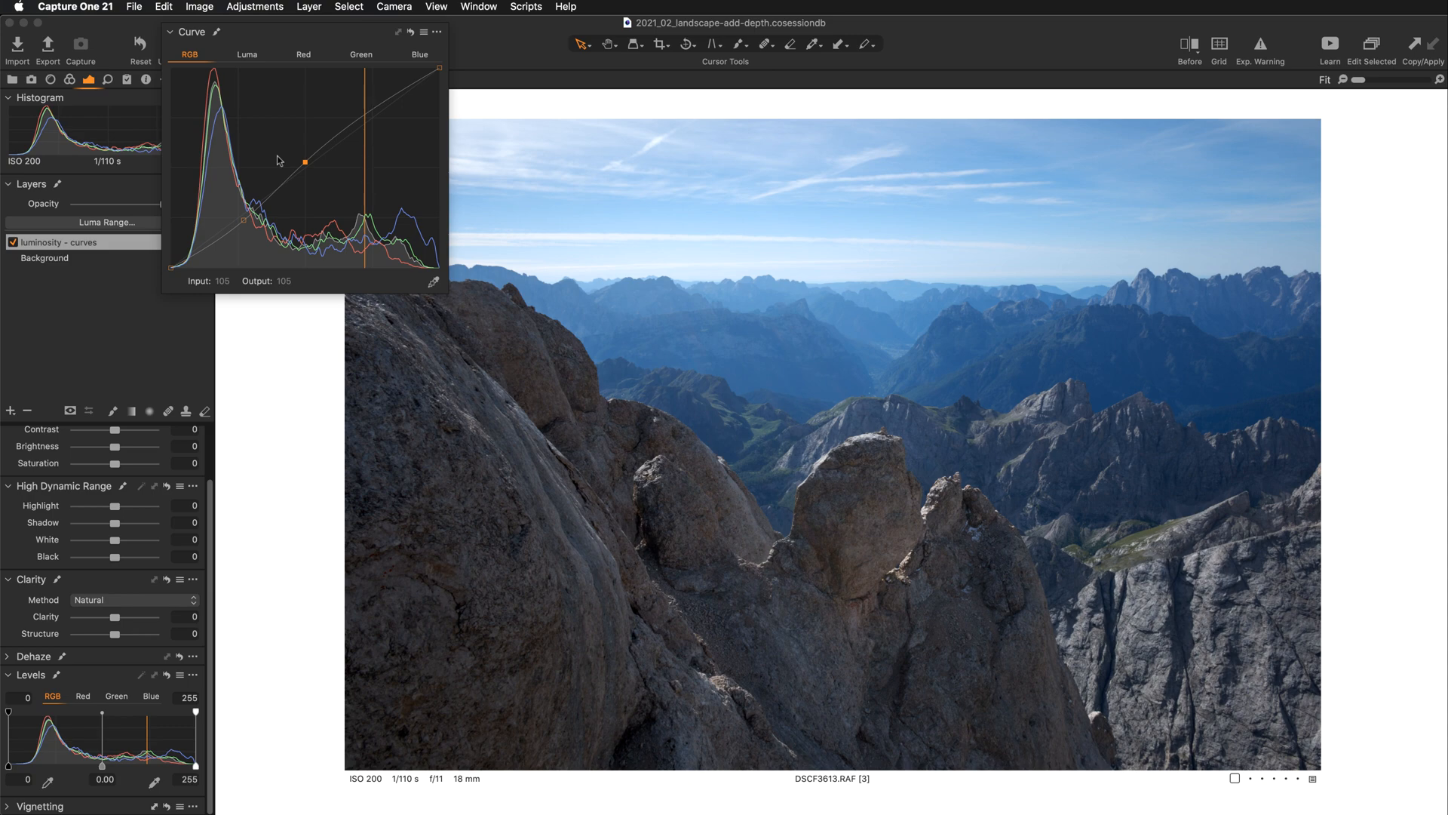
left_click(12, 242)
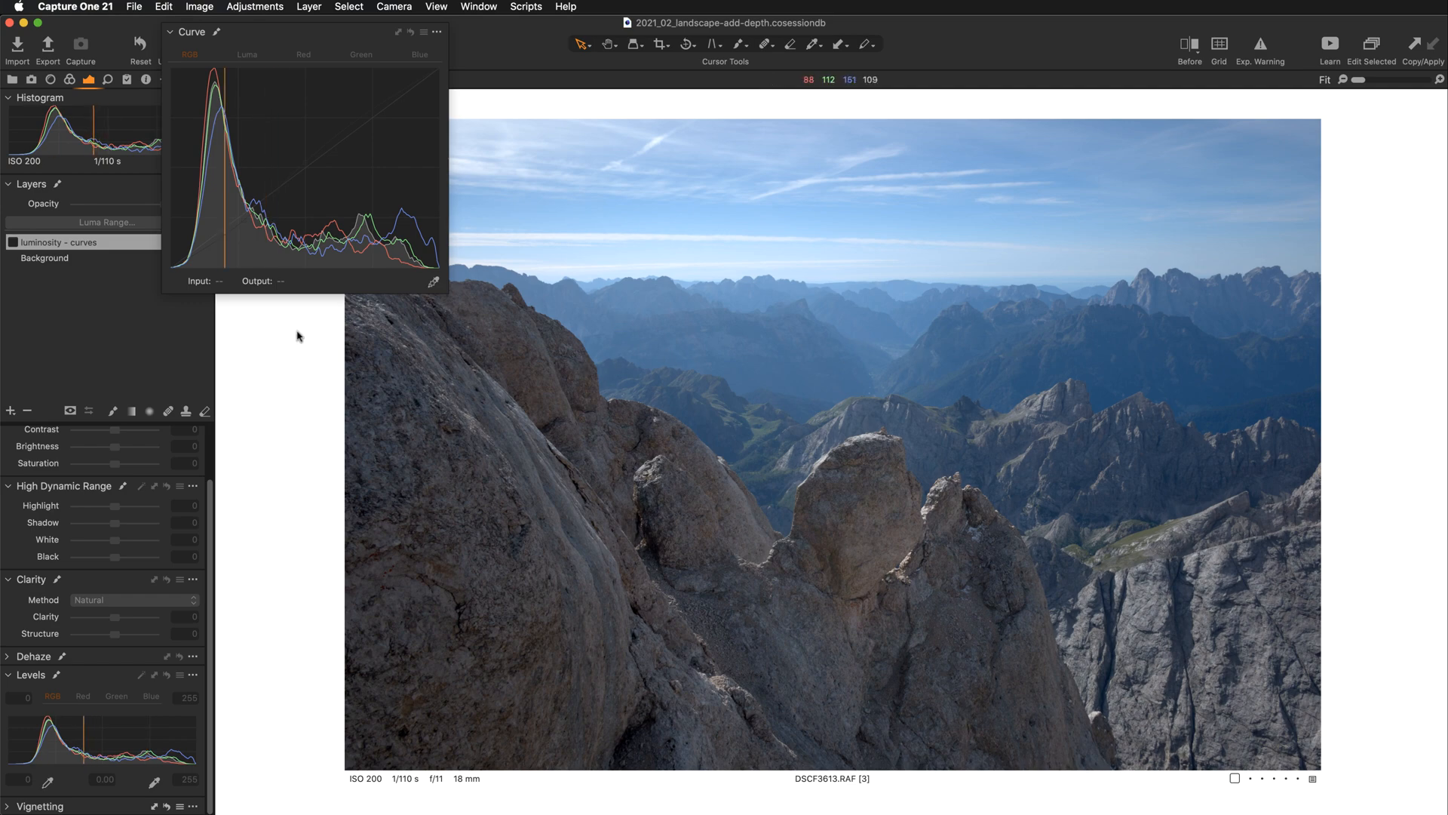
left_click(12, 242)
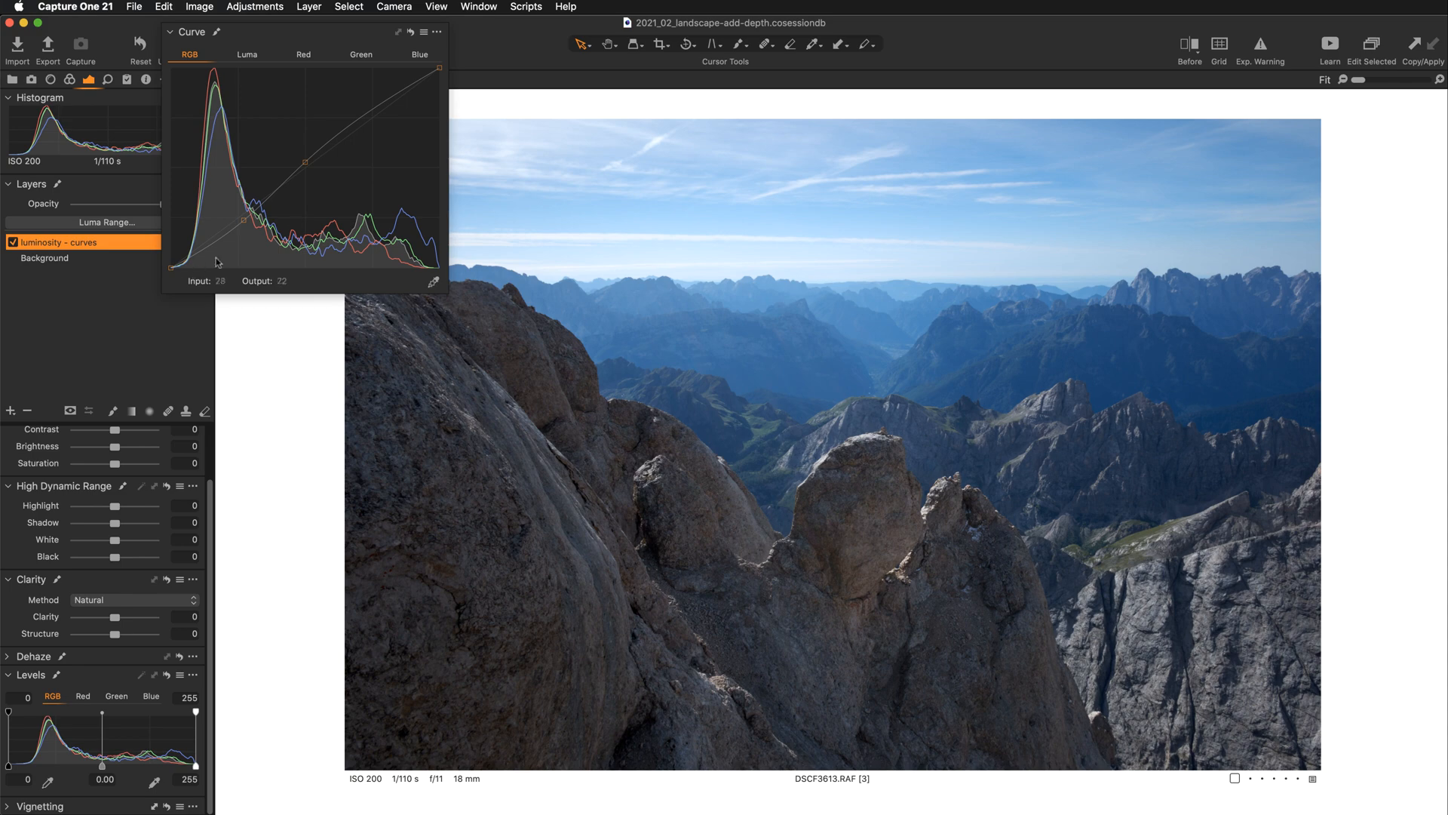
Shift the RGB curve's shadow and midtone points further toward the dark end to deepen the shadows and steepen the contrast.
left_click(301, 163)
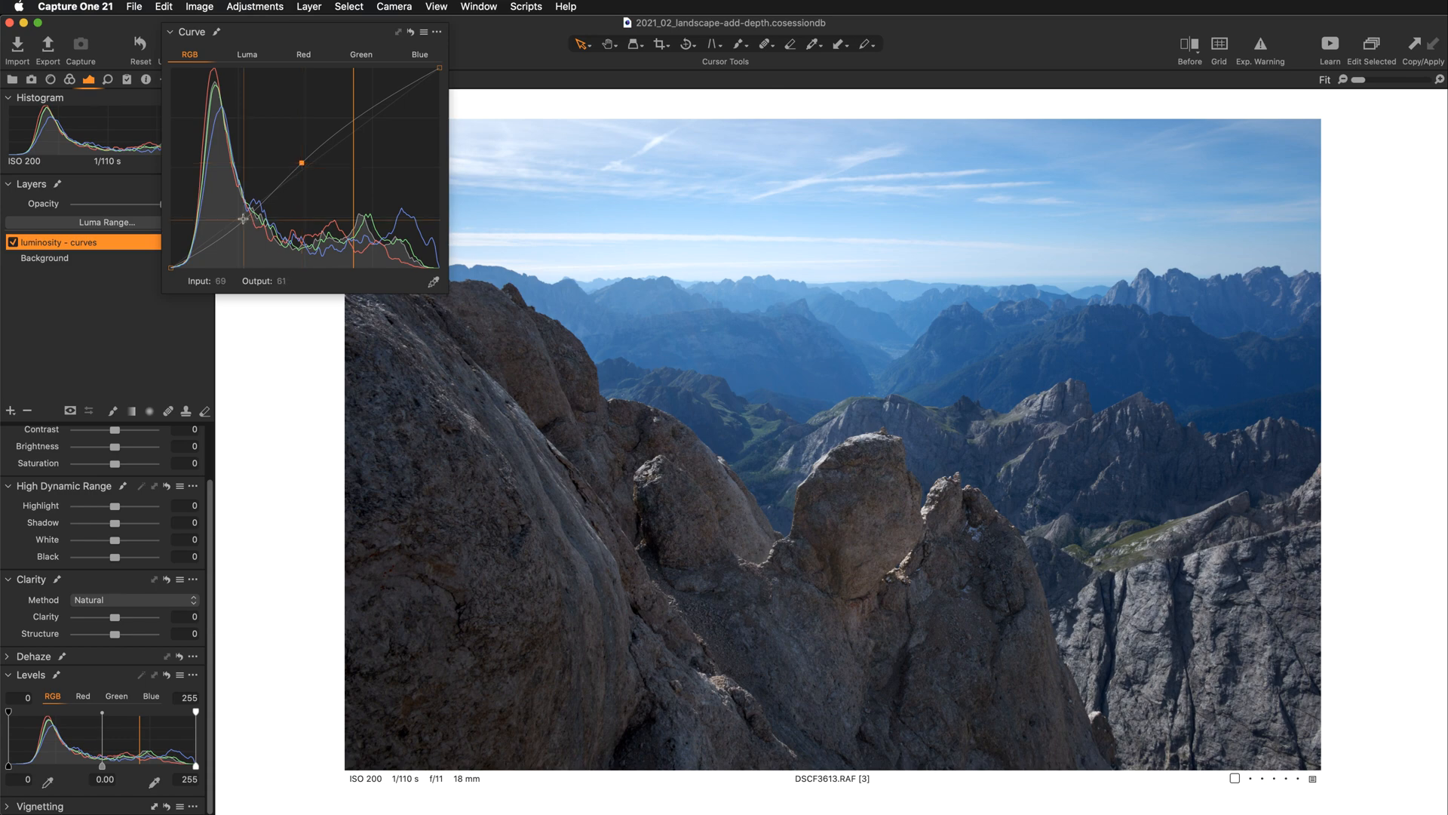
left_click_drag(243, 223, 235, 229)
left_click_drag(302, 163, 279, 179)
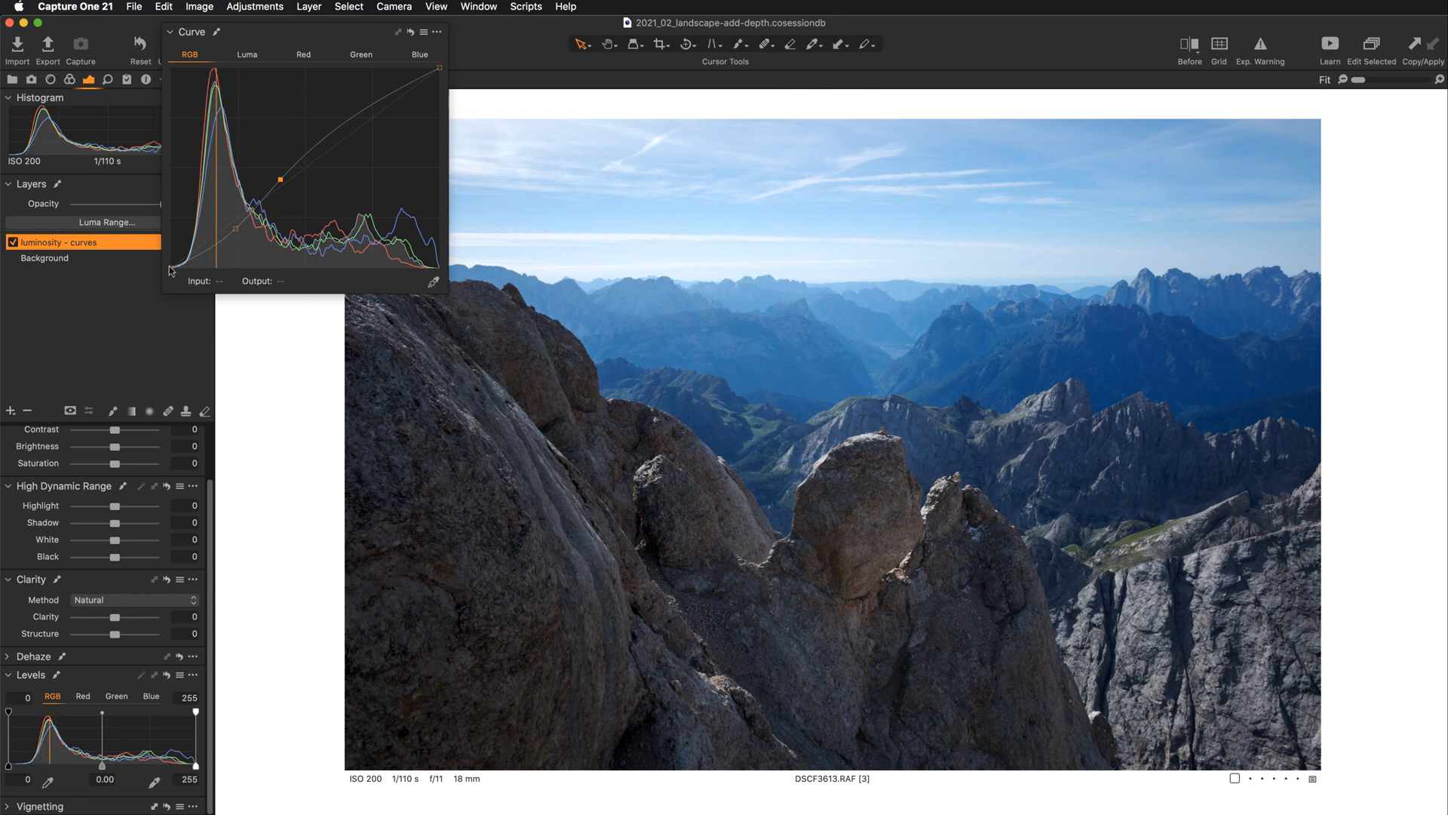
Lift the RGB curve's black endpoint to output about 18, with the shadow point near input 37, output 30, and slightly raise the midtone point.
left_click_drag(171, 270, 165, 261)
left_click_drag(236, 228, 171, 254)
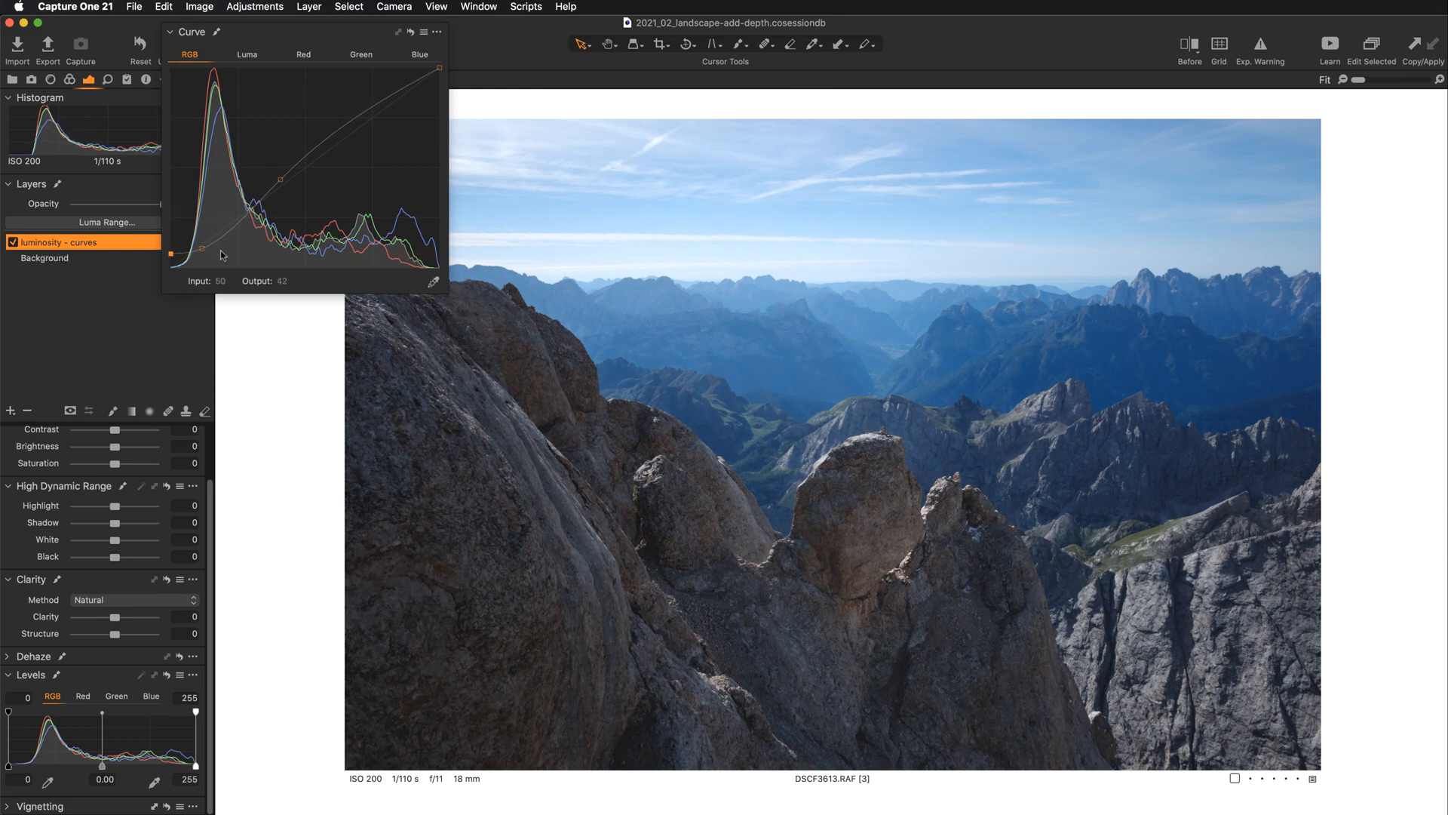
left_click_drag(204, 247, 213, 243)
left_click_drag(281, 179, 277, 173)
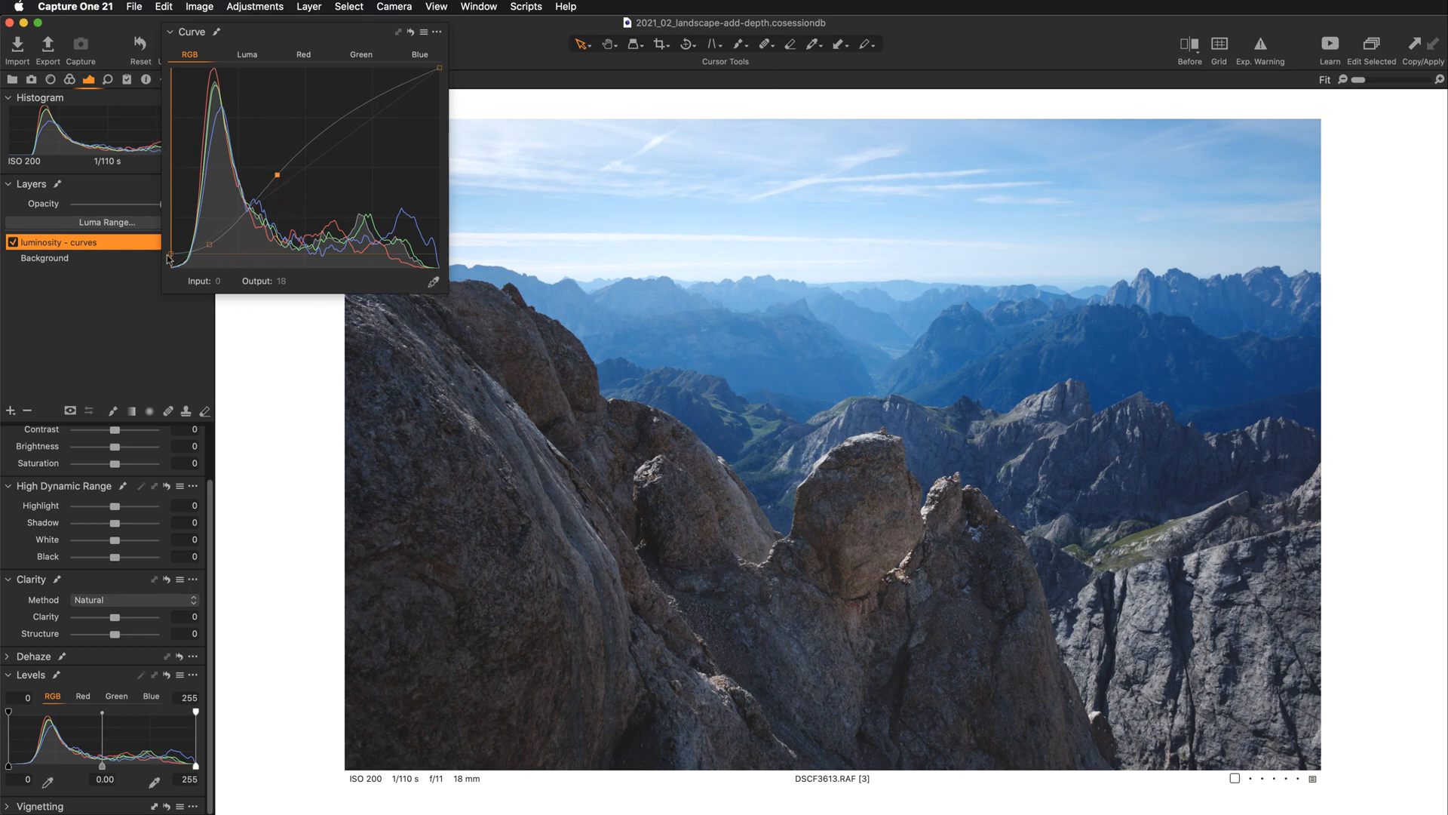
Raise the Luma curve's midtones to output 133 at input 112, return to the RGB curve and dock the Curve tool below Layers.
left_click(248, 55)
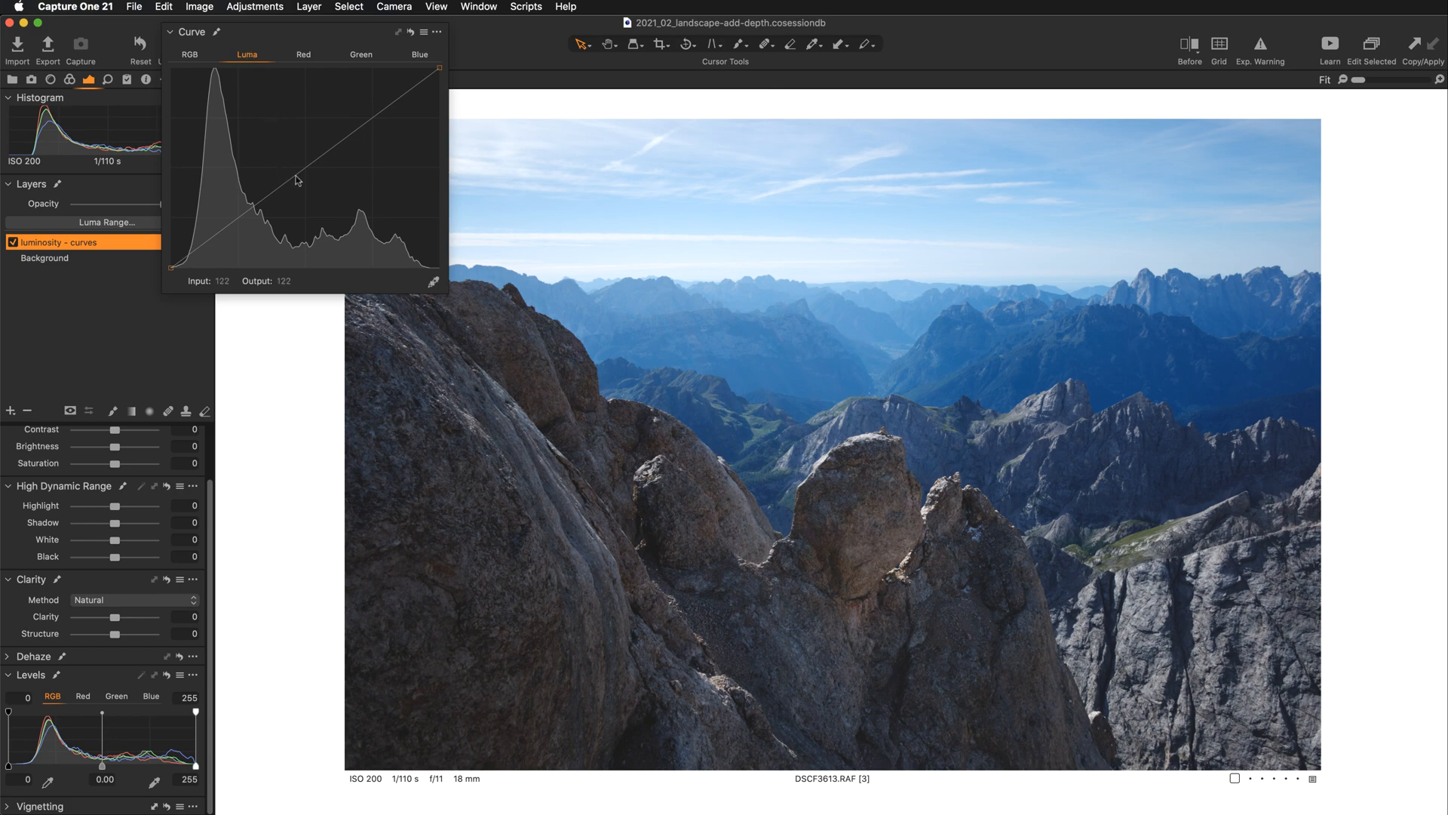
left_click_drag(297, 179, 288, 163)
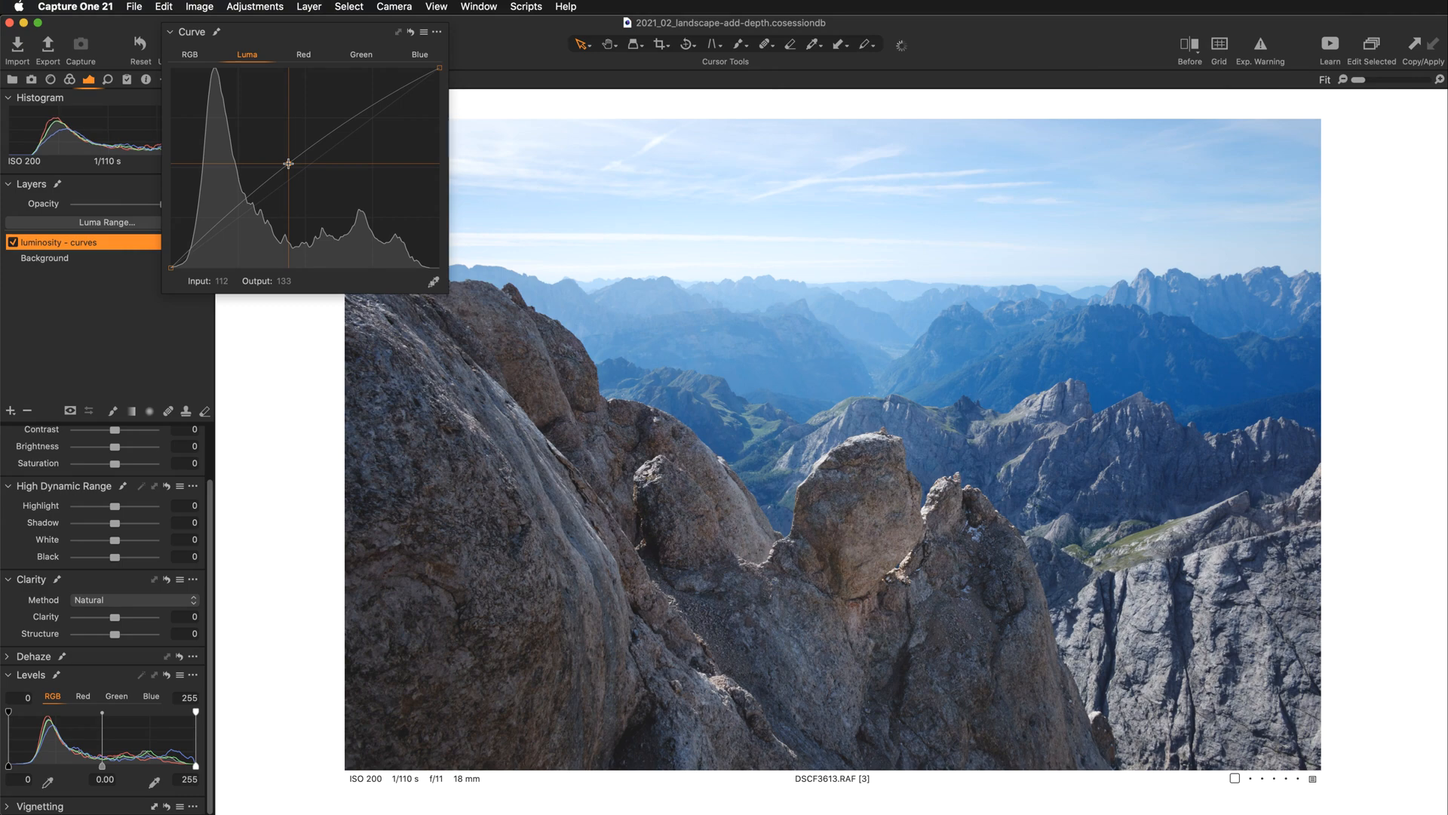
left_click(190, 56)
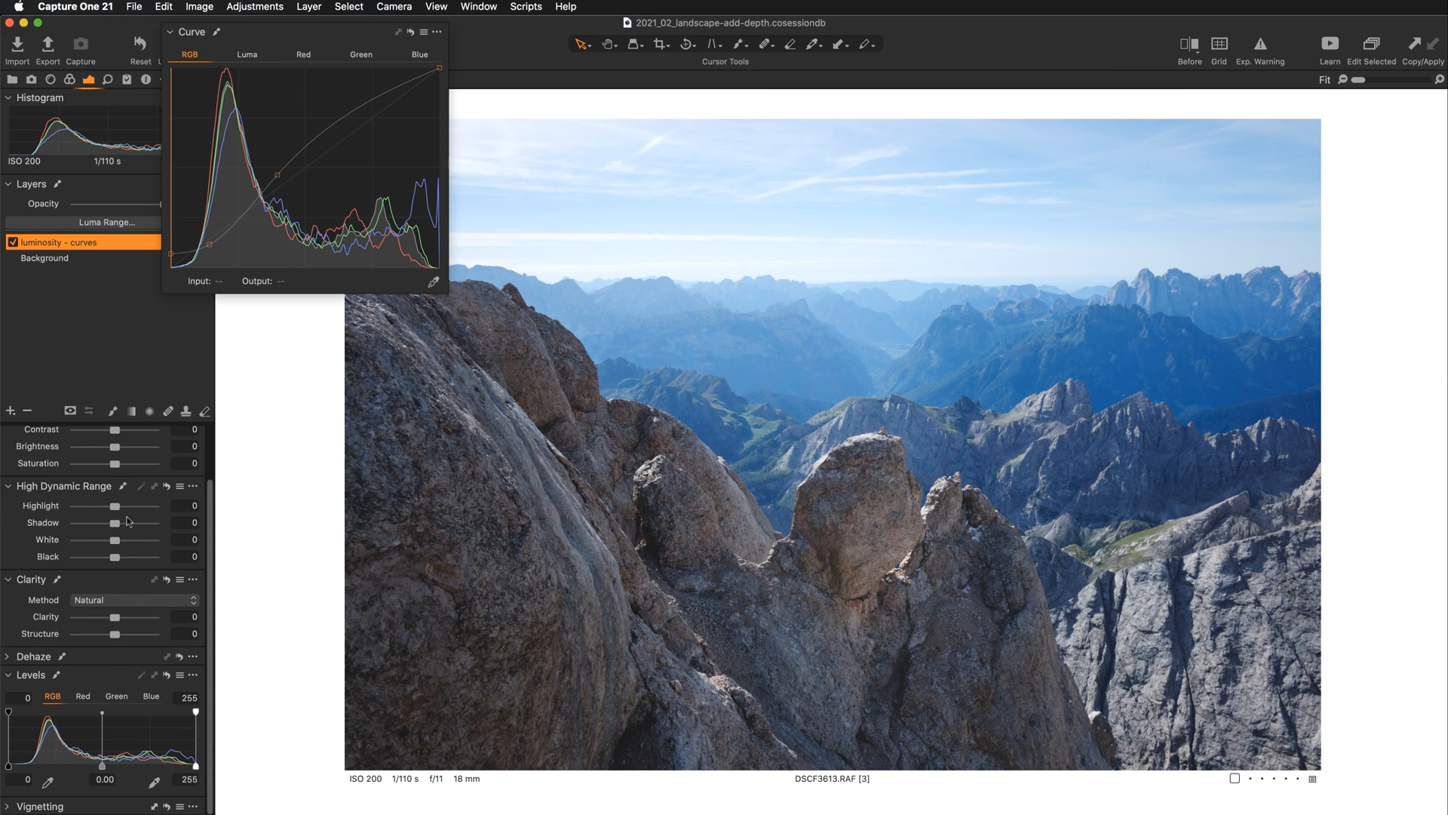
left_click_drag(356, 33, 193, 396)
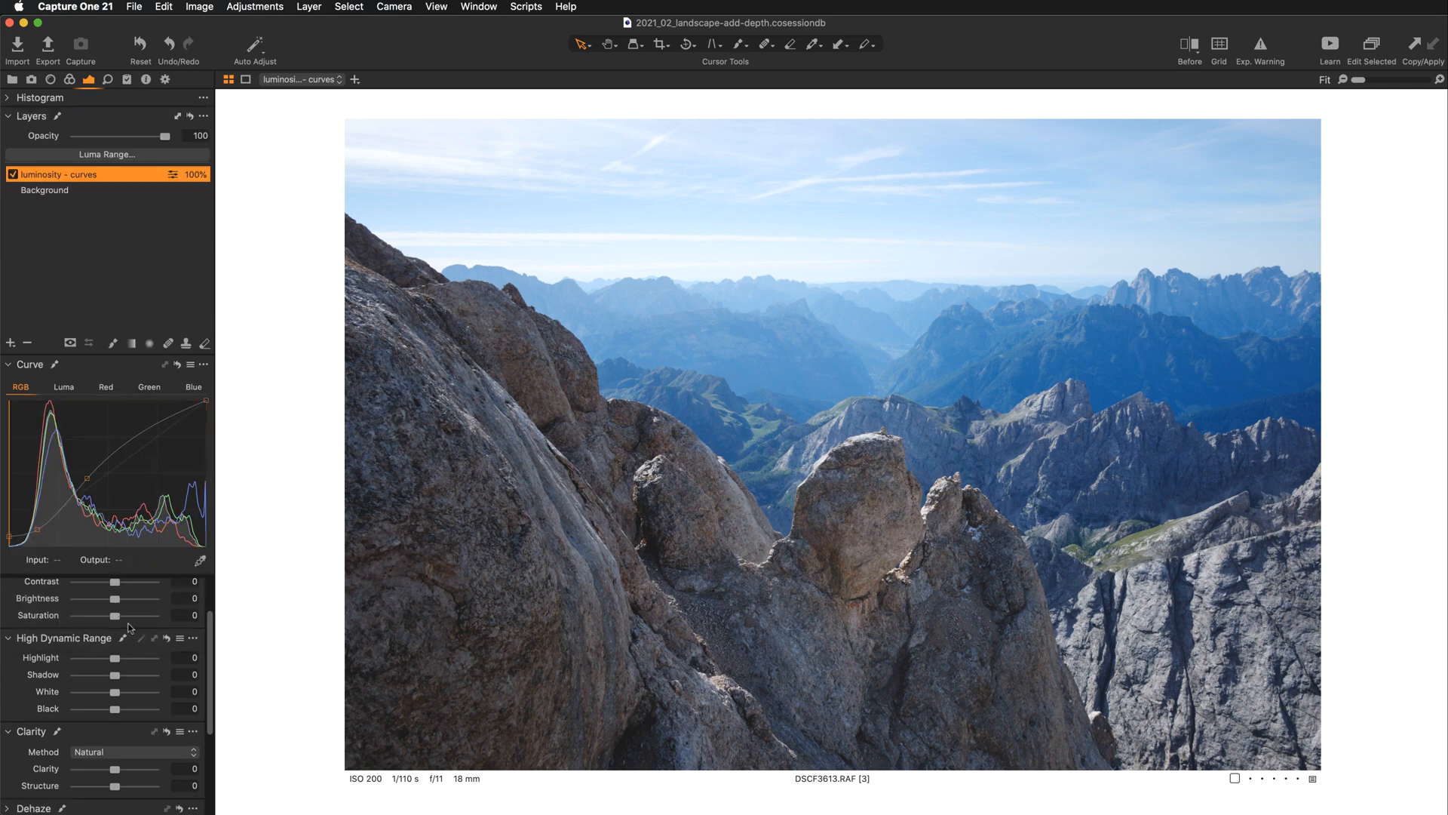
In High Dynamic Range, set Highlight to -56 and Shadow to 38 on the "luminosity - curves" layer.
left_click_drag(114, 656, 89, 663)
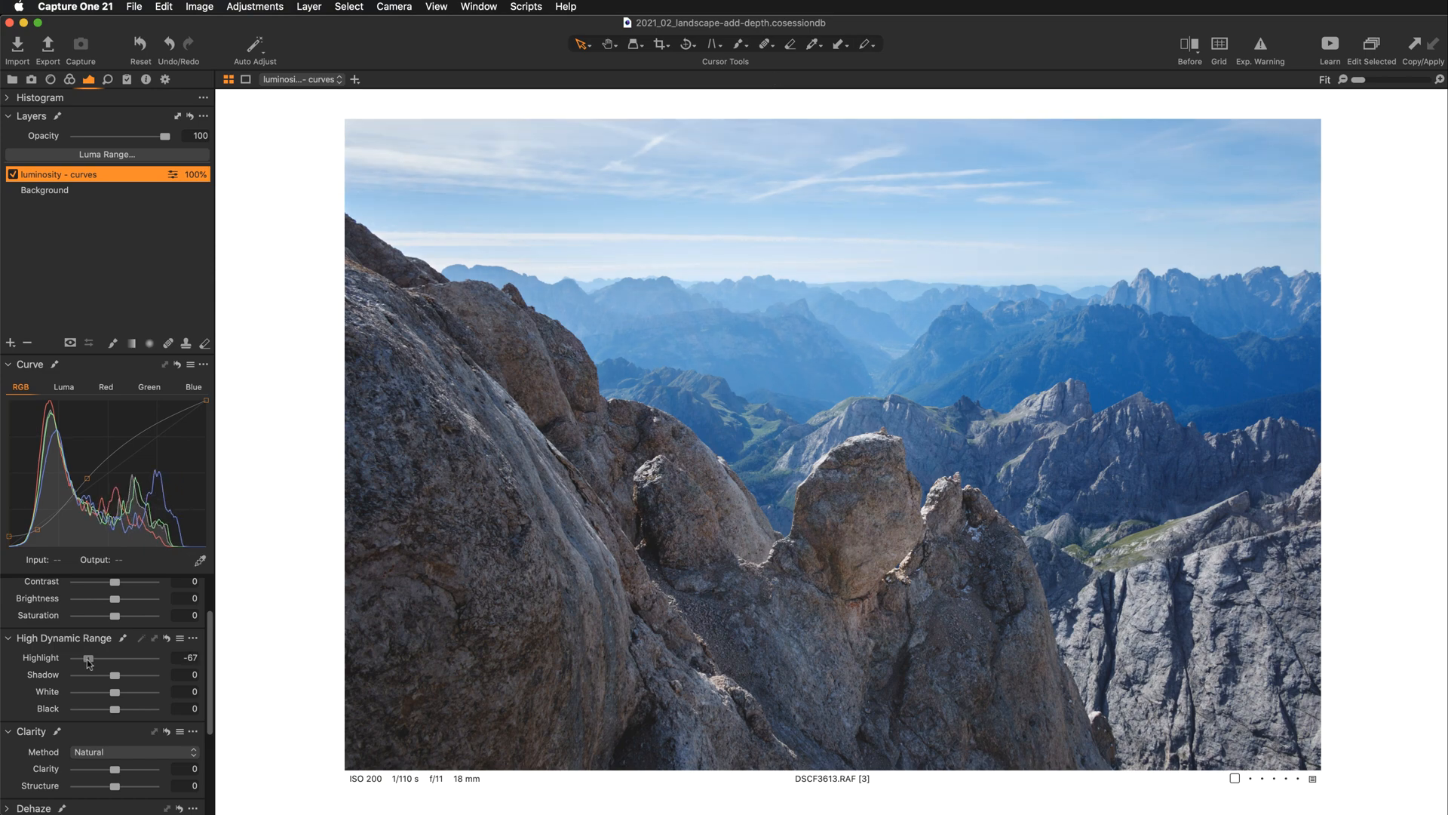
left_click_drag(88, 662, 90, 662)
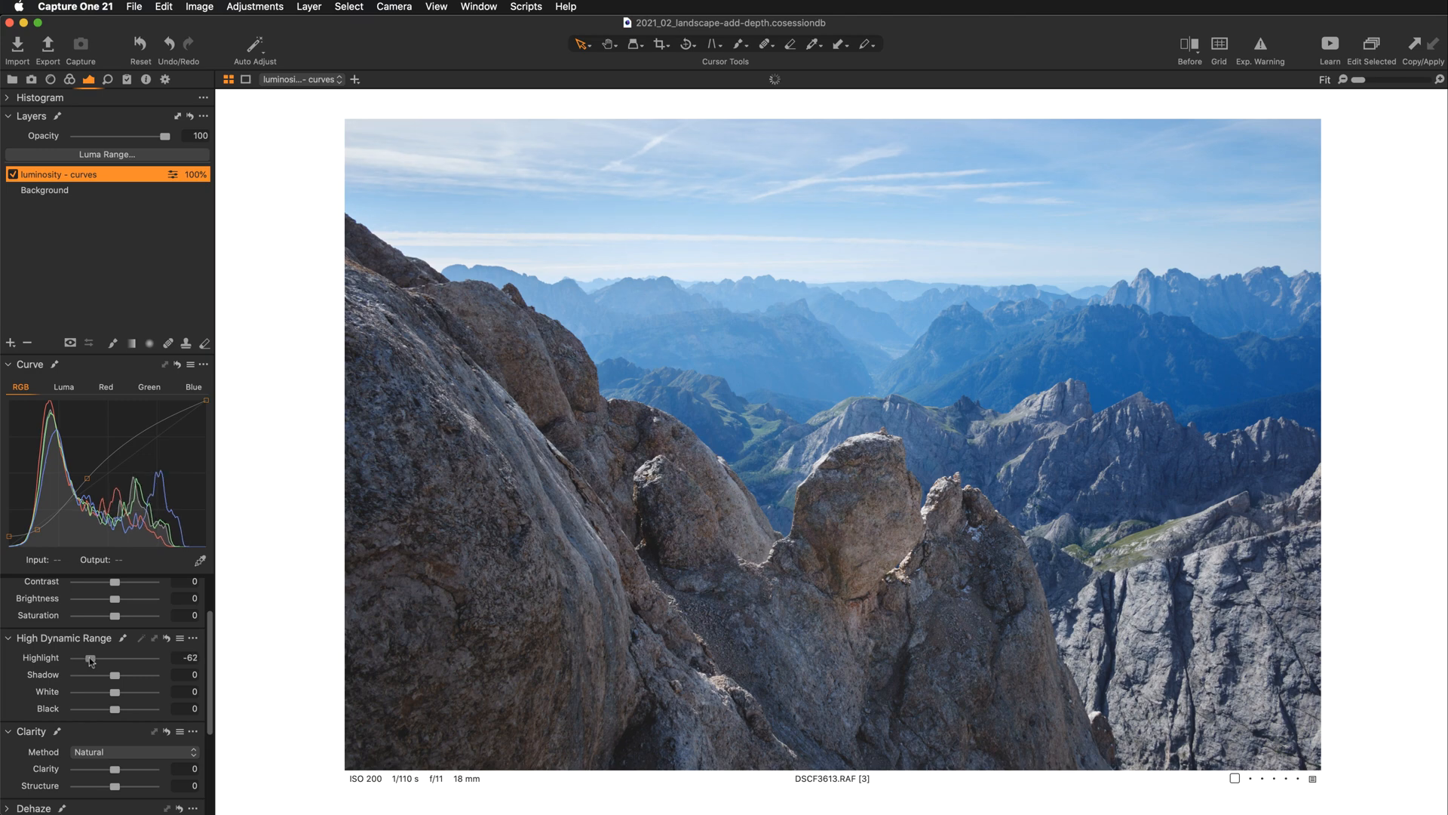
left_click_drag(89, 658, 93, 659)
double_click(41, 662)
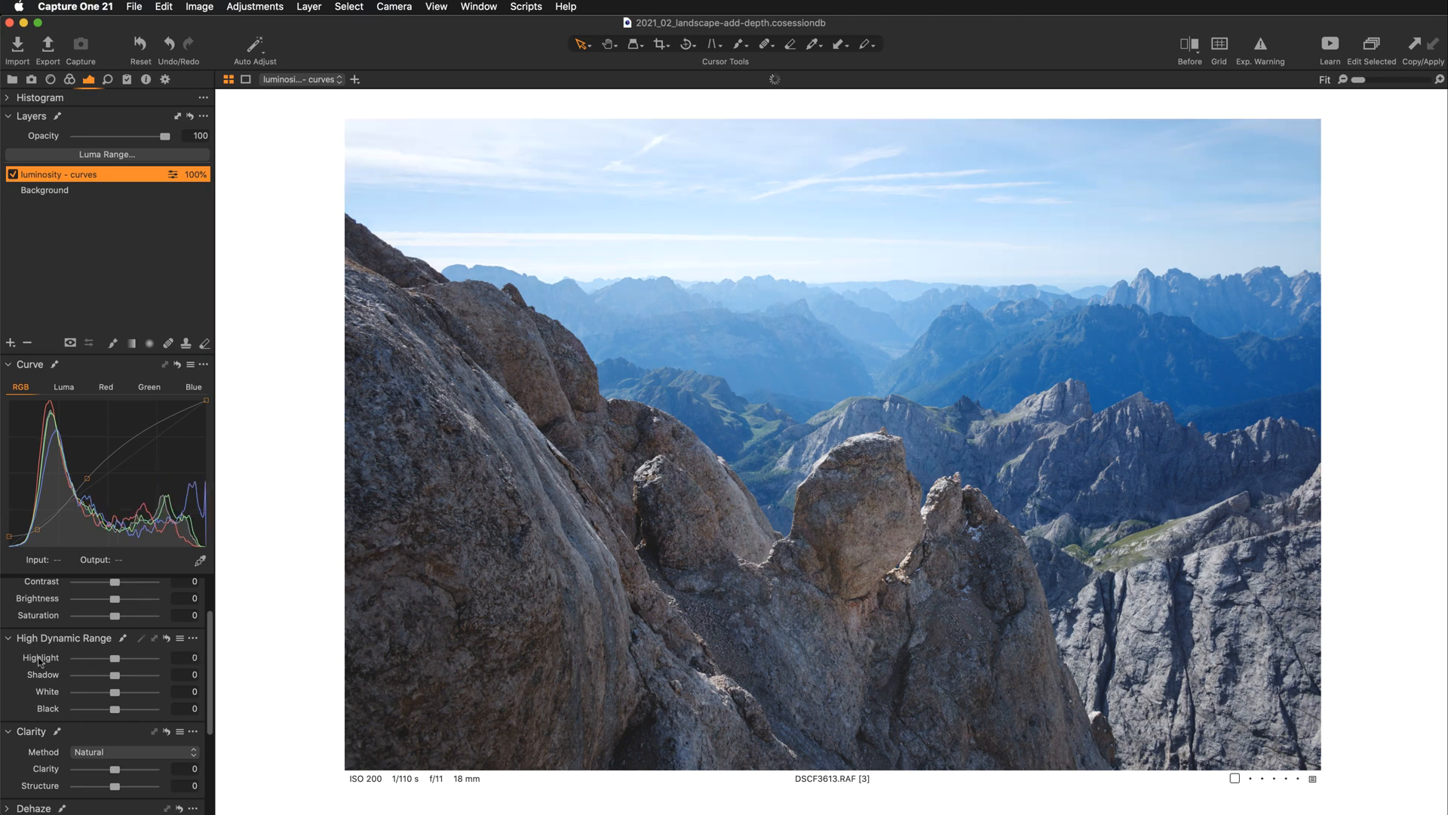
key("super+z")
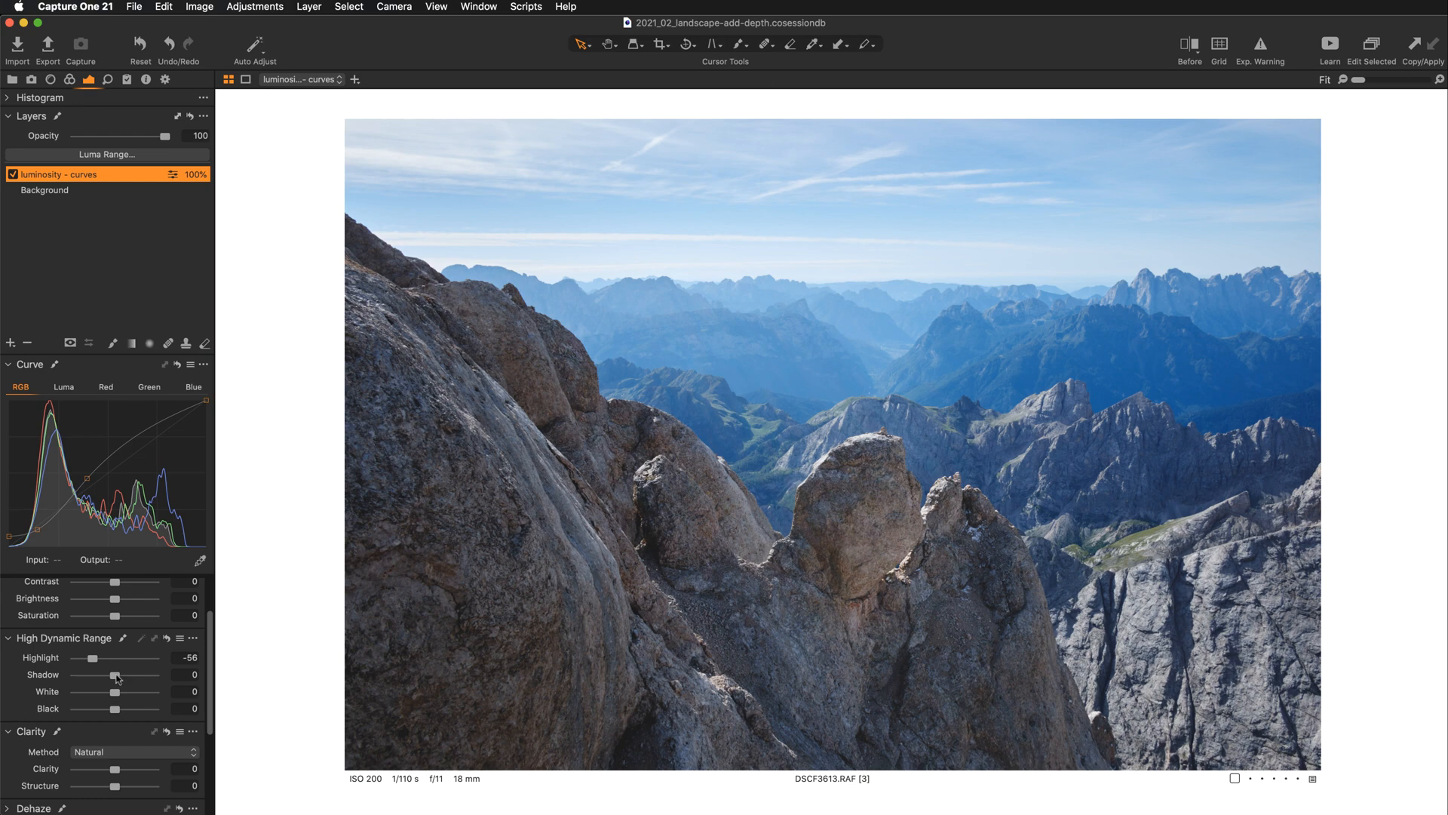
left_click_drag(118, 677, 131, 675)
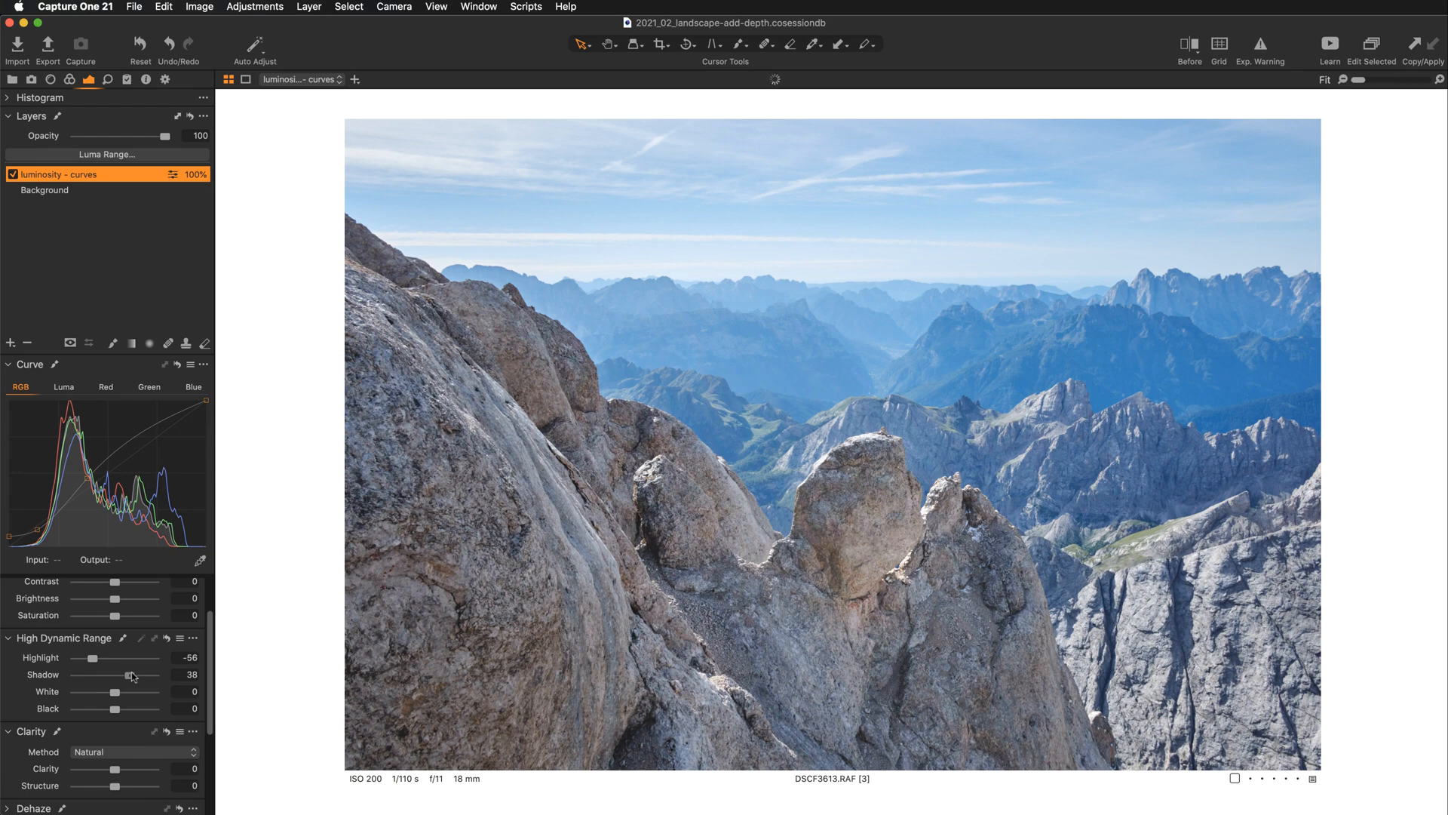
Compare the photo with and without the High Dynamic Range settings, the curve and the whole "luminosity - curves" layer, restoring each one.
left_click(168, 639)
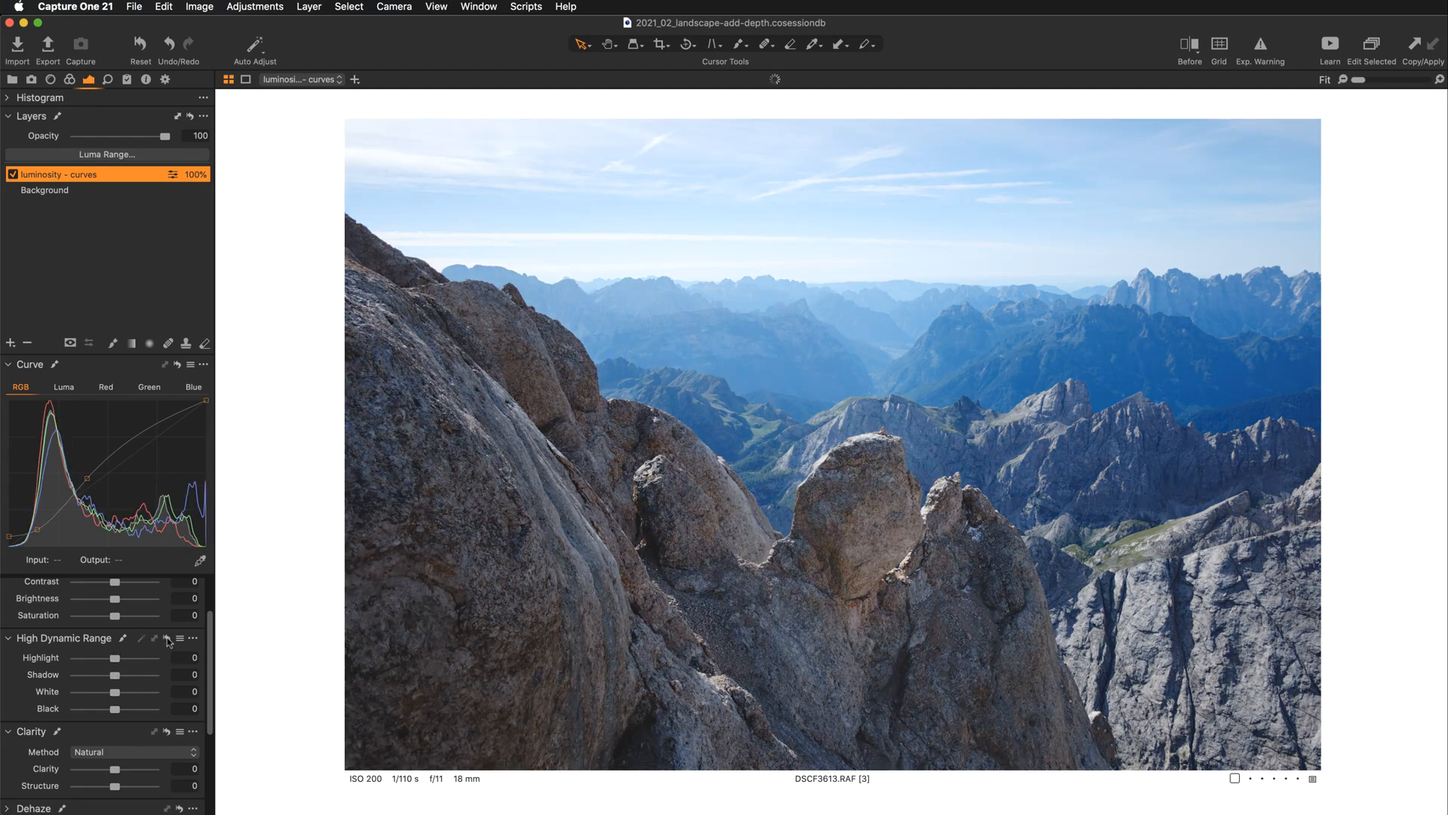
key("super+z")
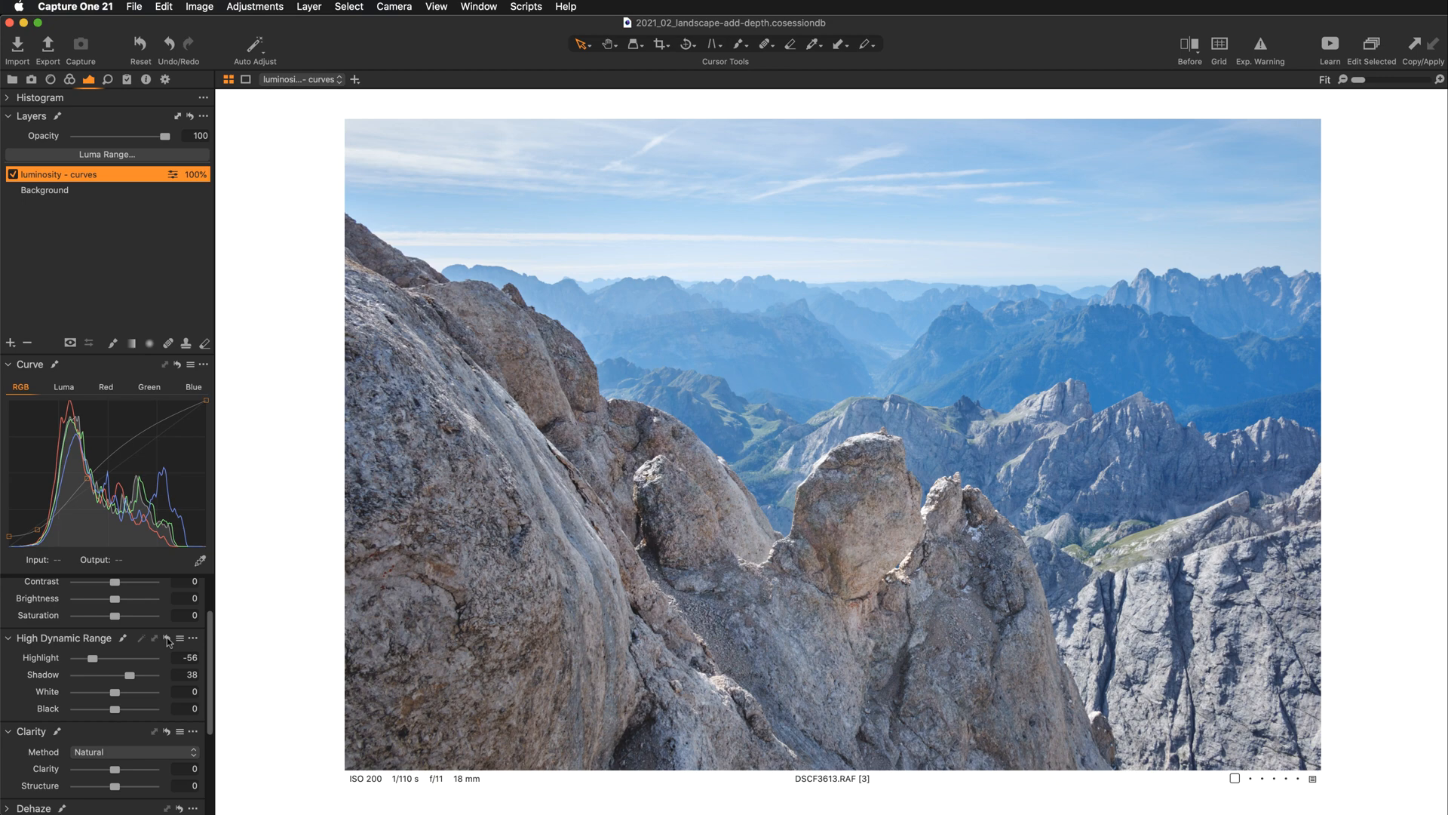
left_click(167, 638)
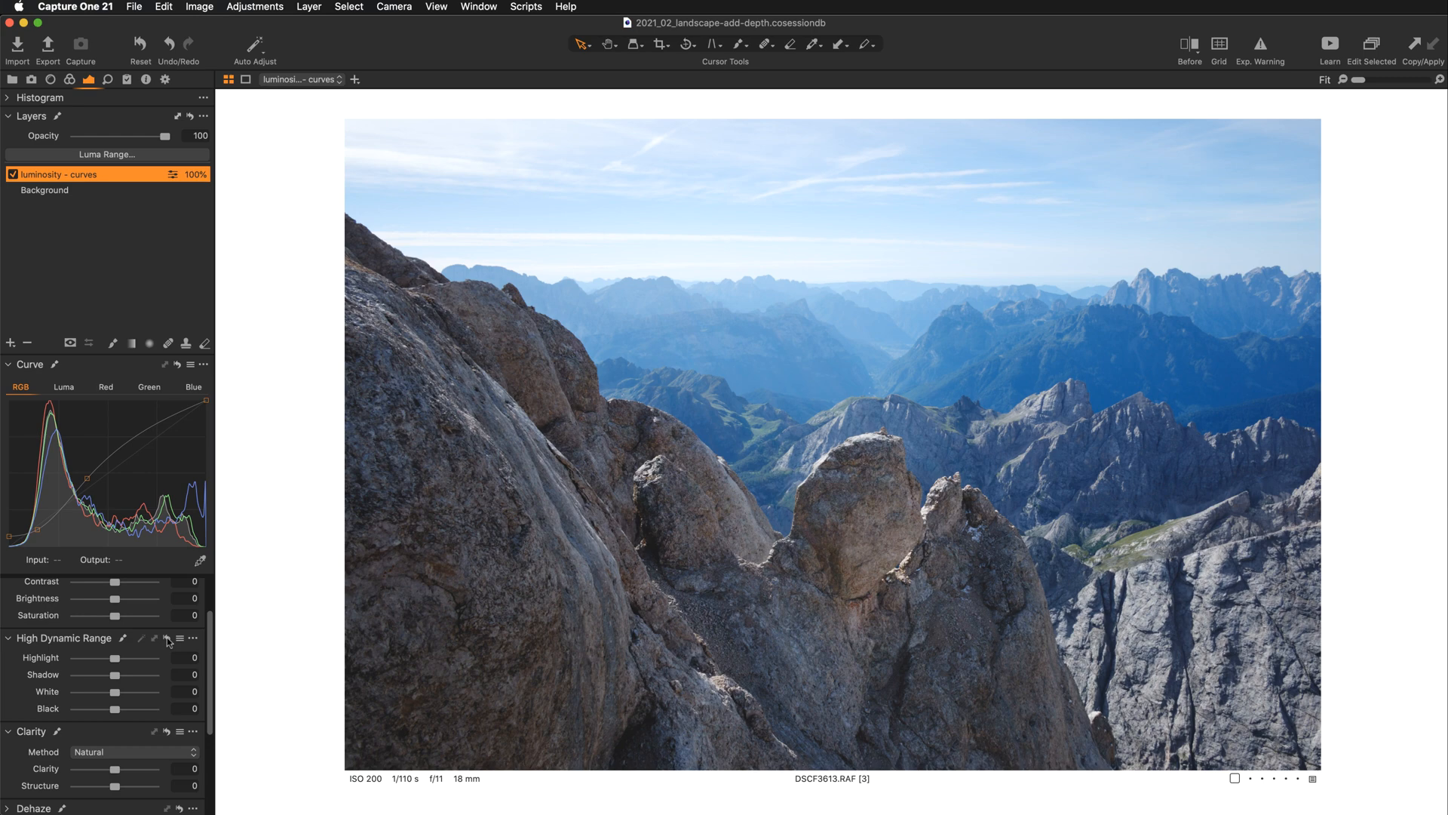
left_click(167, 640)
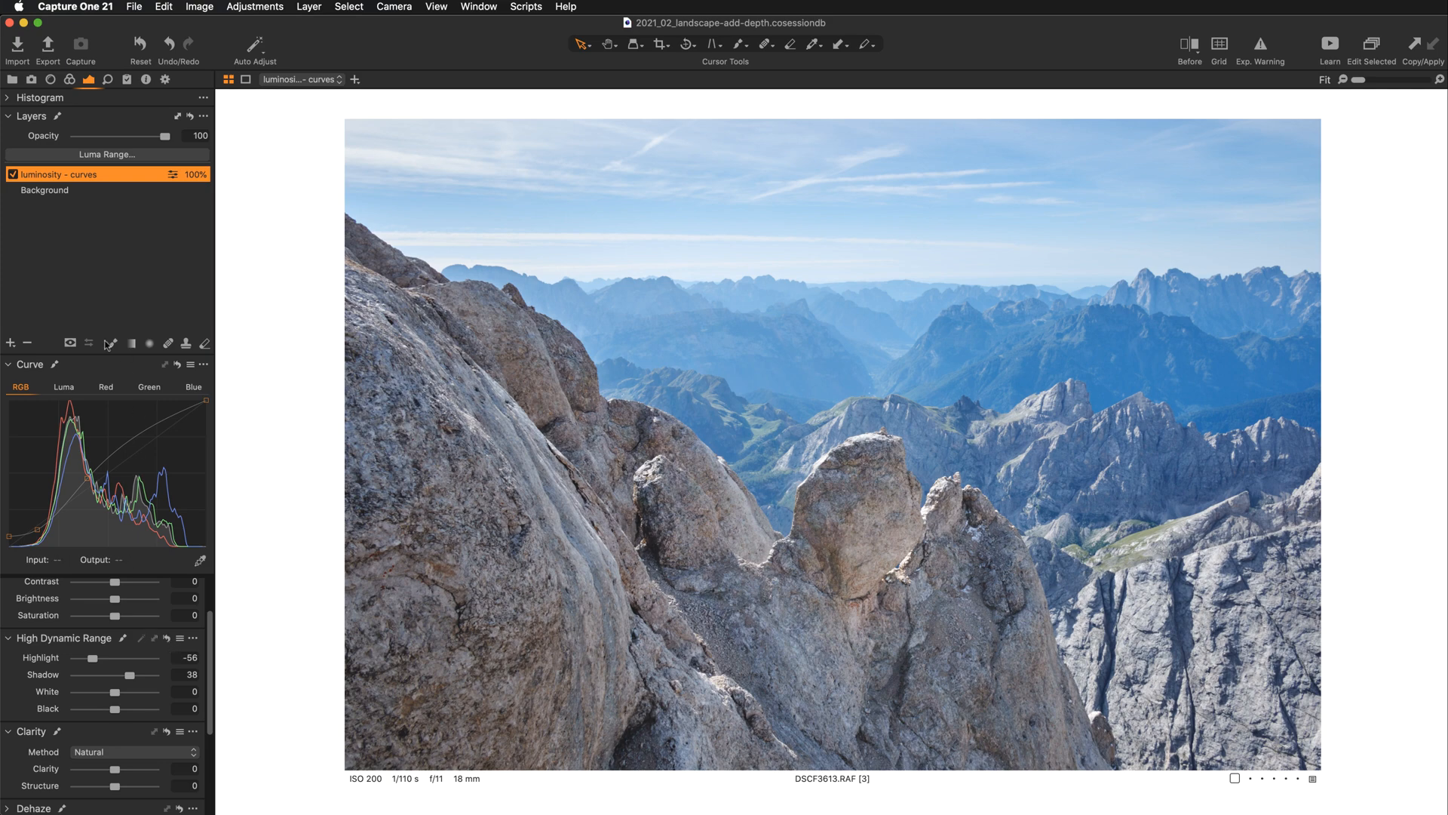
left_click(178, 366)
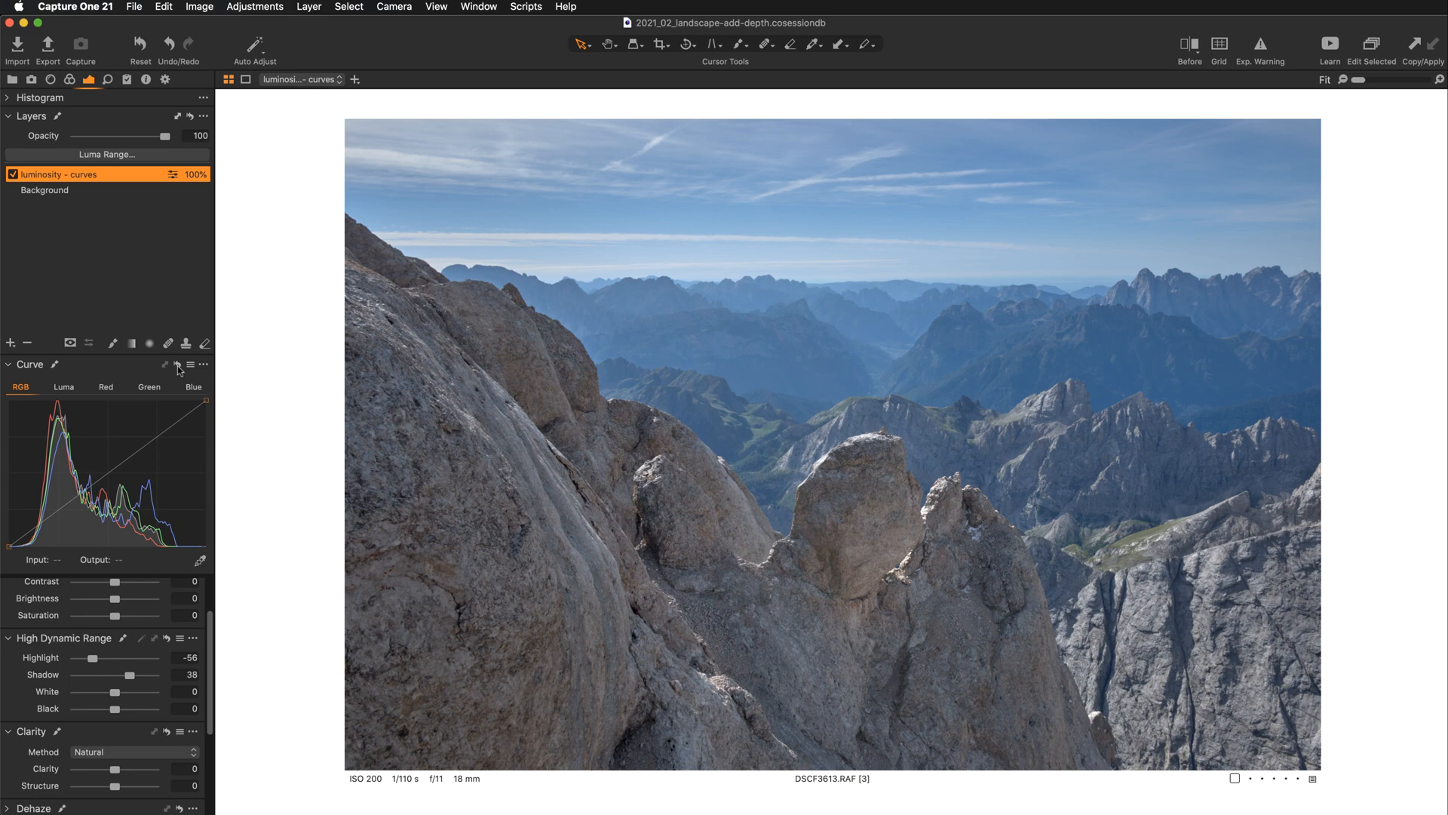
key("super+z")
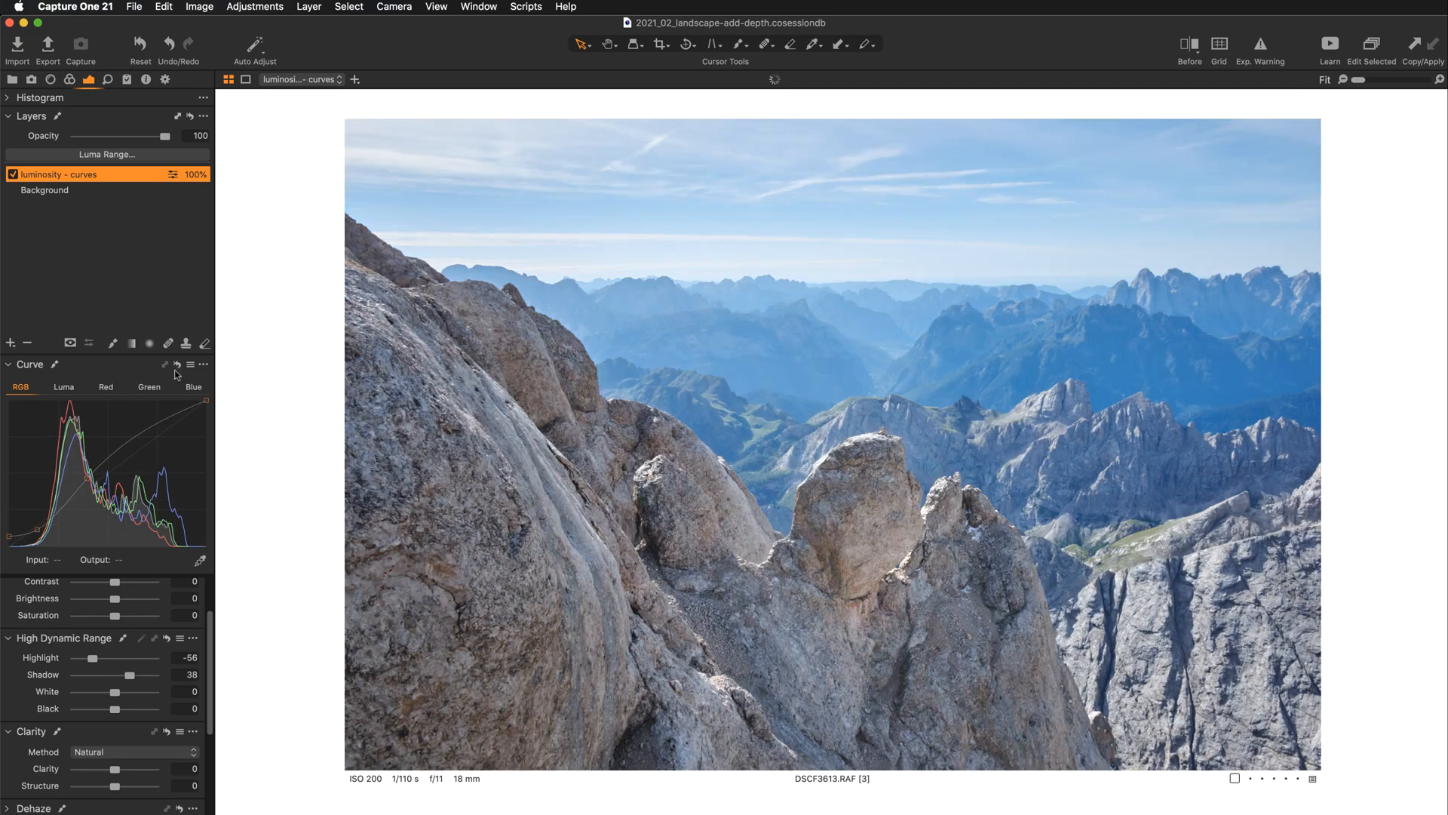
left_click(12, 175)
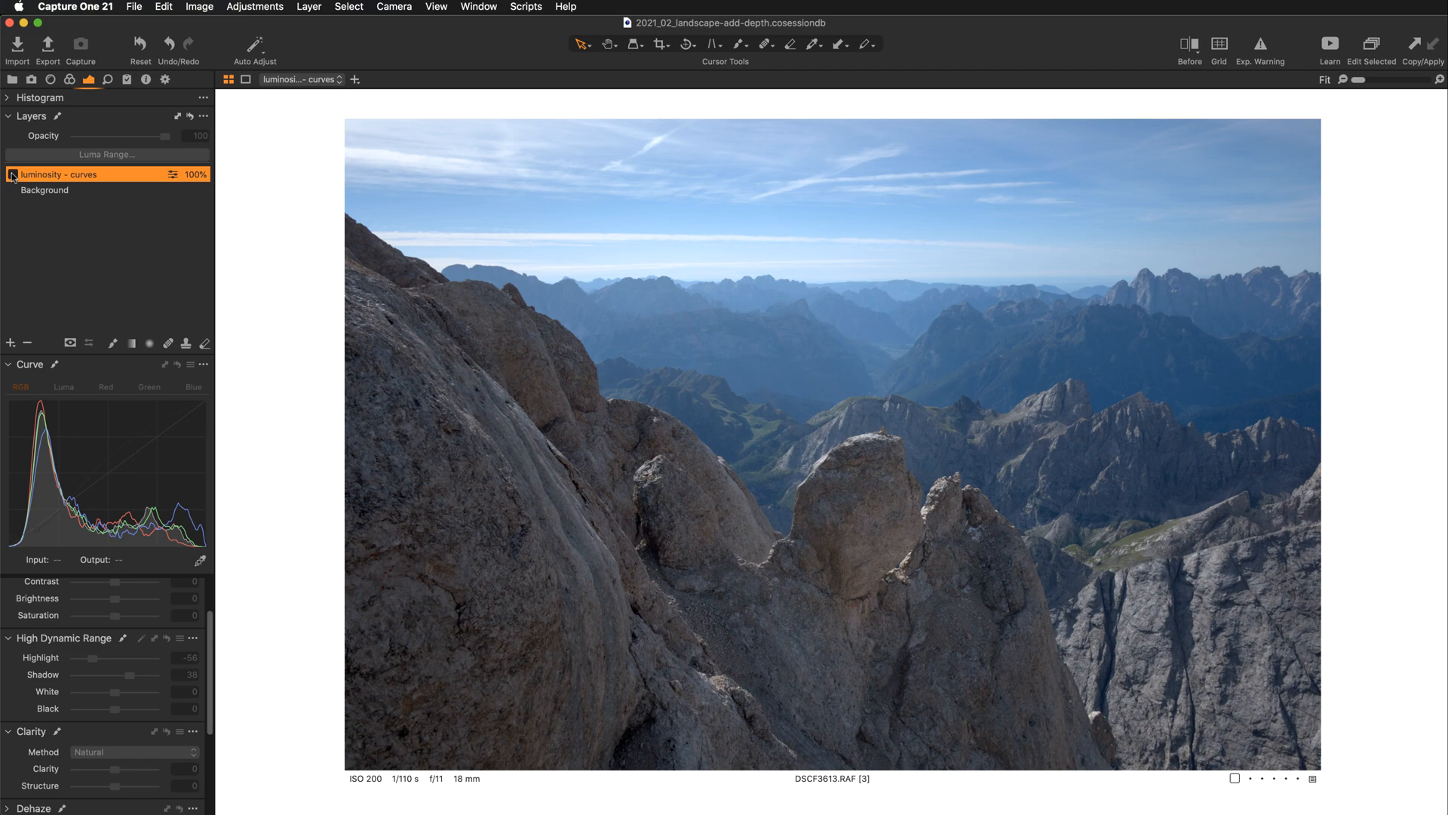
left_click(12, 175)
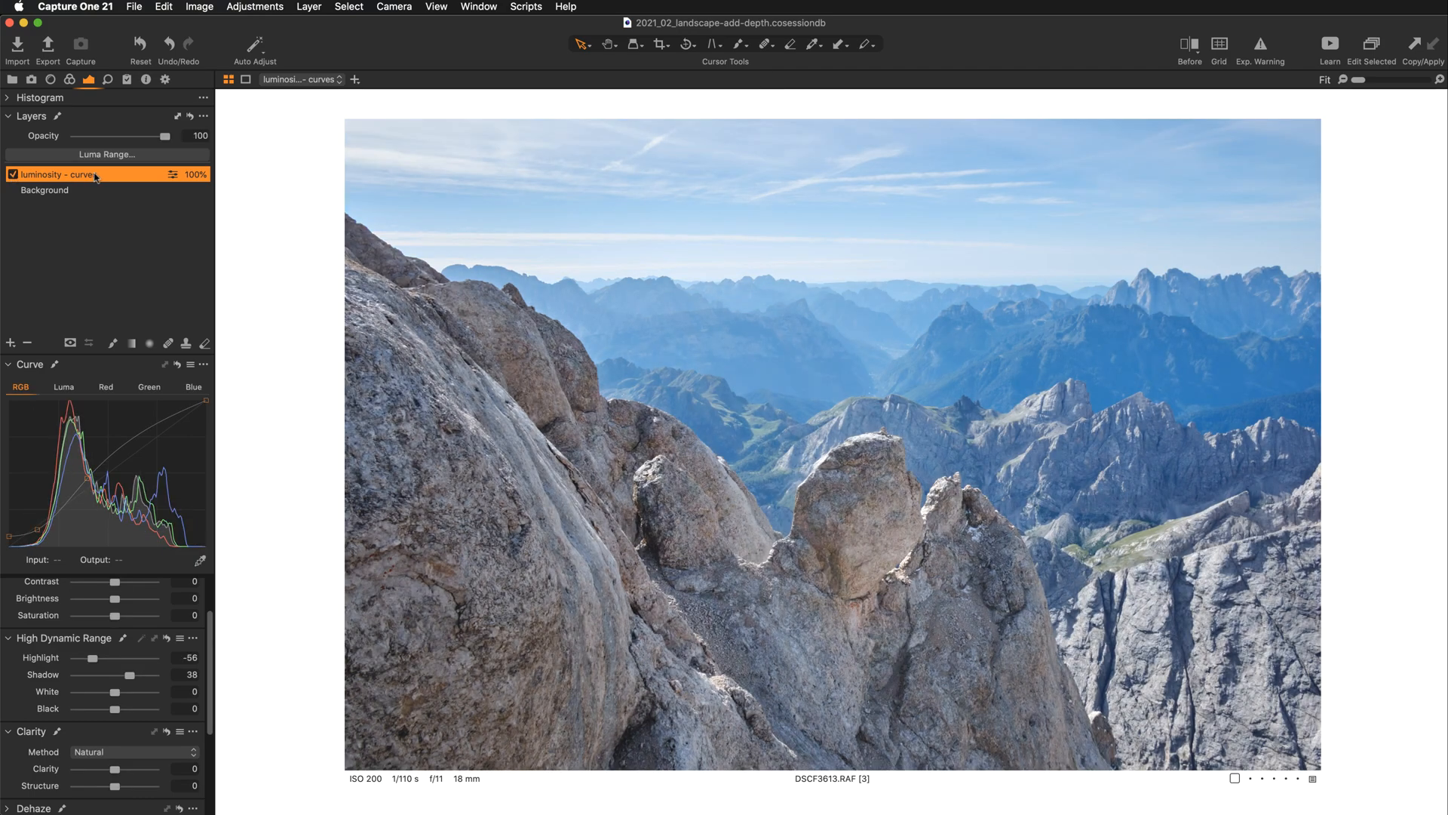
Rename the "luminosity - curves" layer as "luminosity - curves + HDR".
double_click(99, 175)
type("+ HDR")
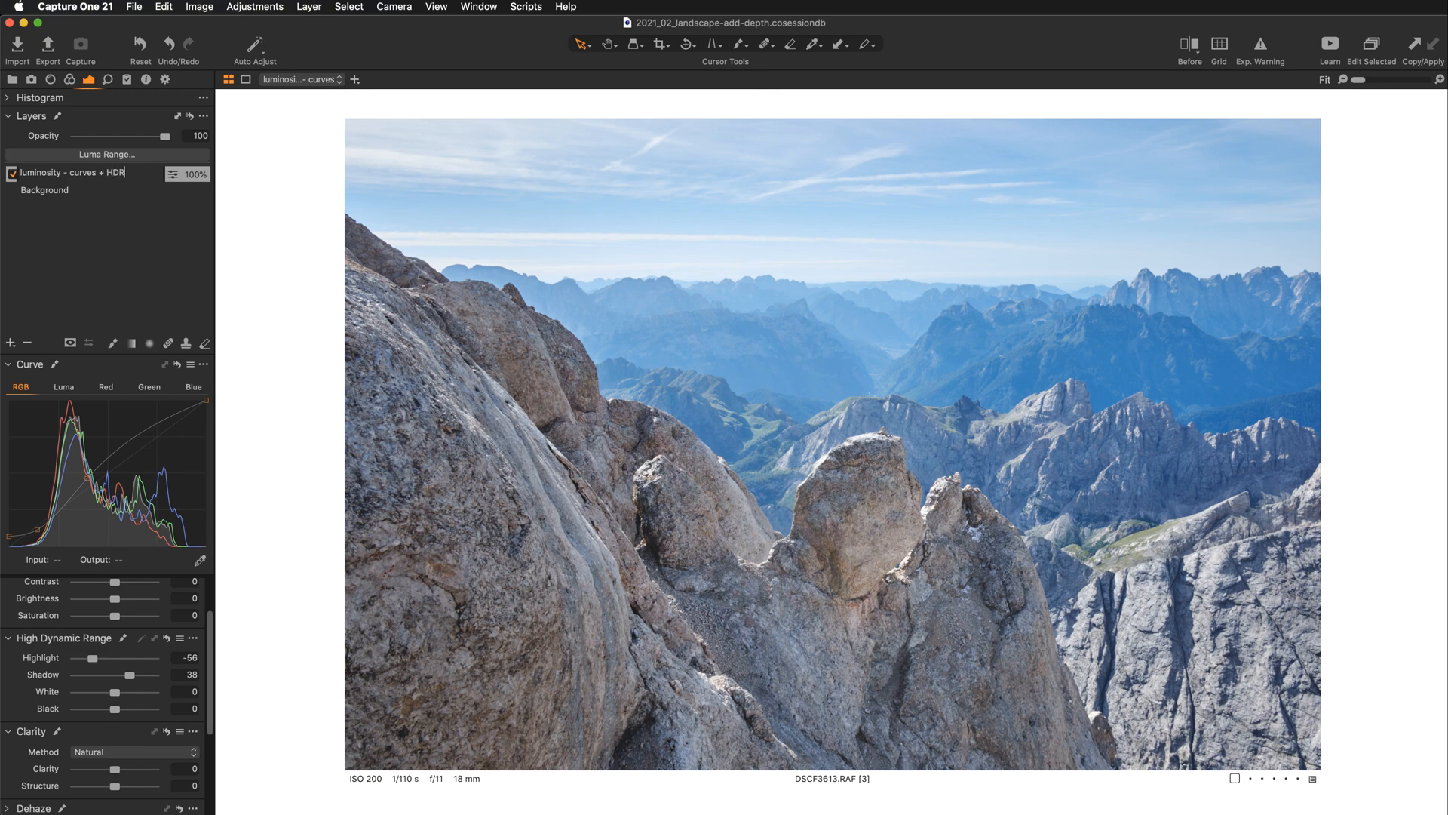
key("Return")
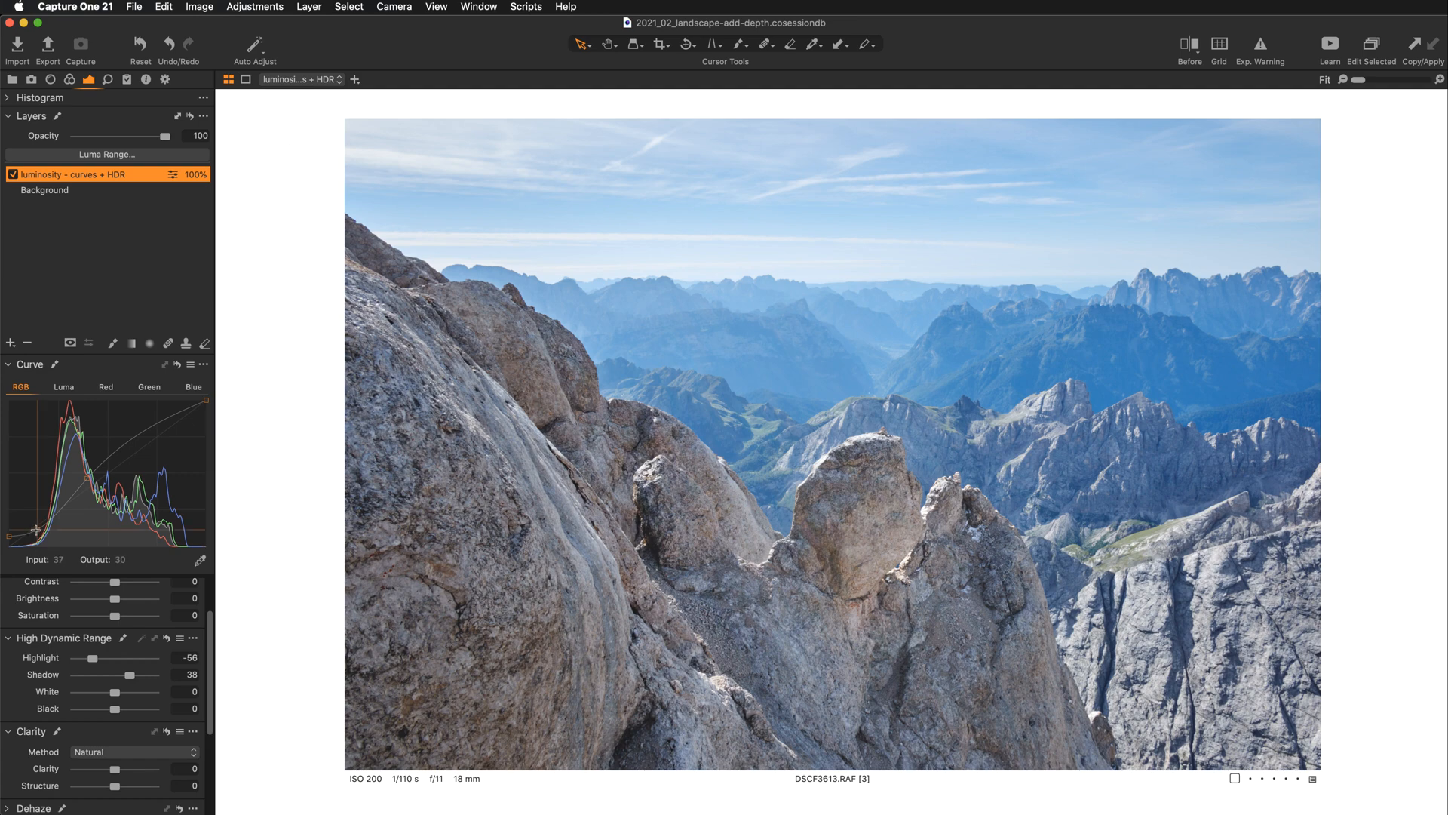
Move the RGB curve's shadow point to input 50, output 36, and compare the photo with its unedited Before view.
left_click_drag(35, 530, 47, 526)
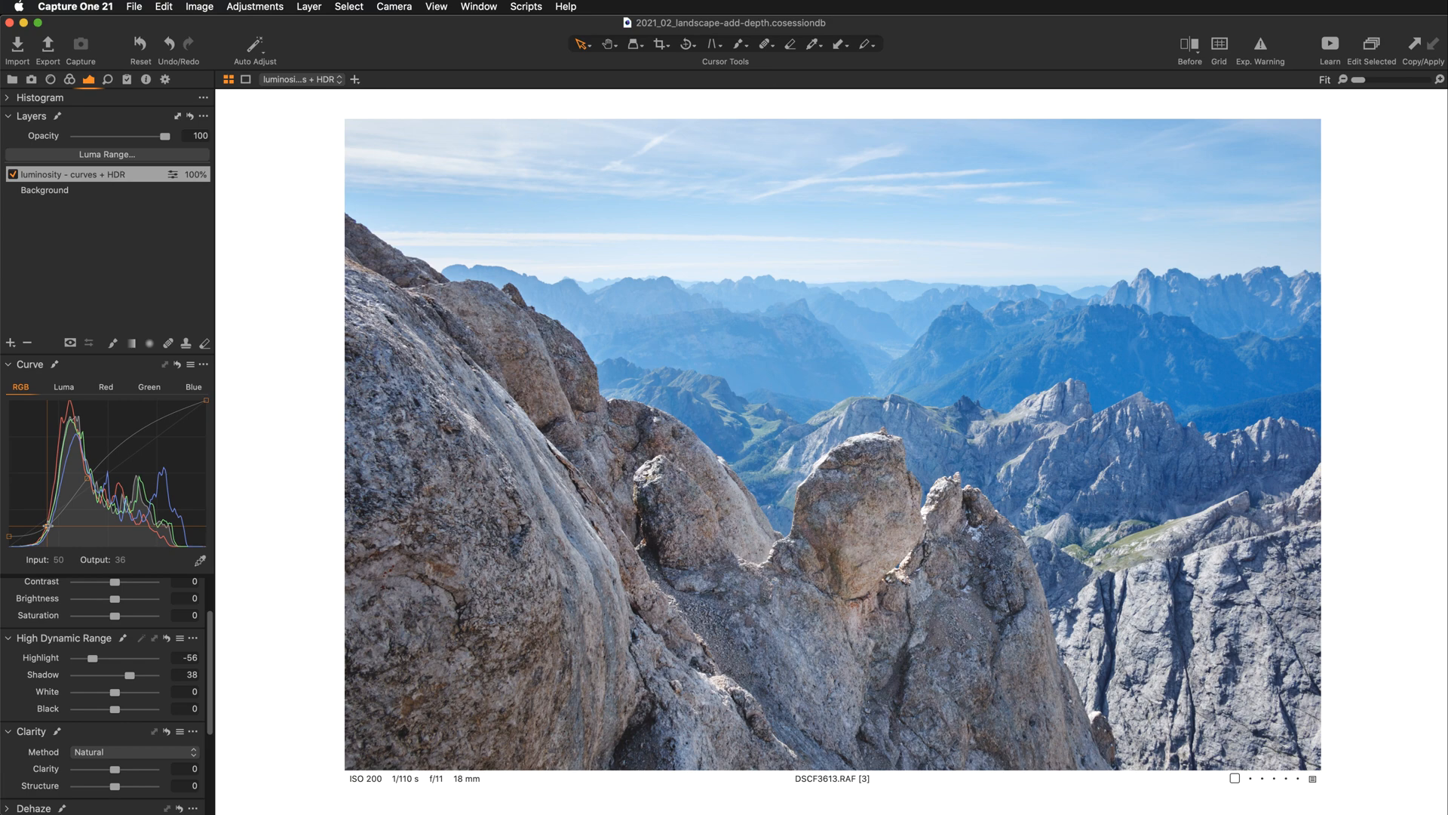
key("y")
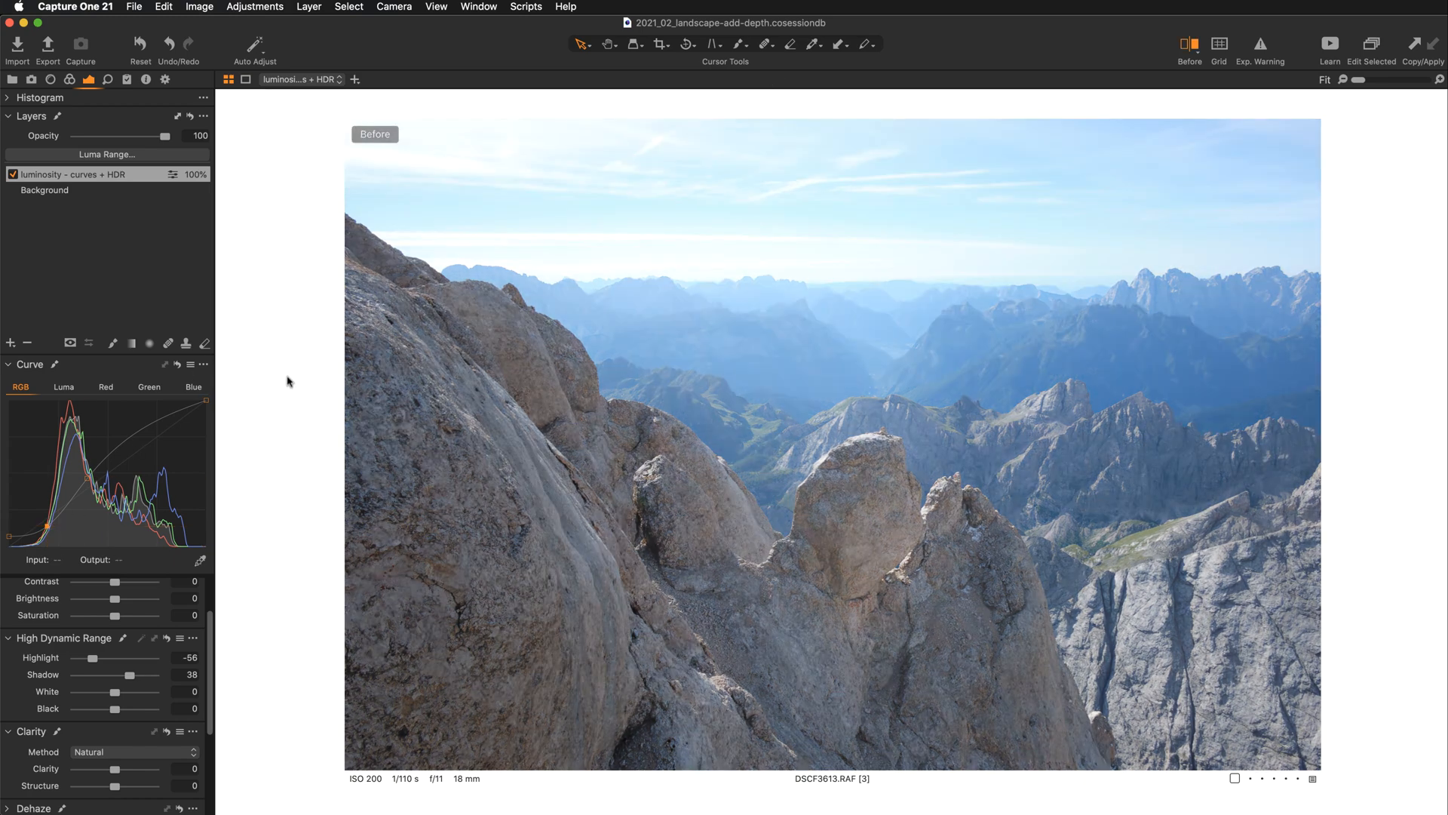
key("y")
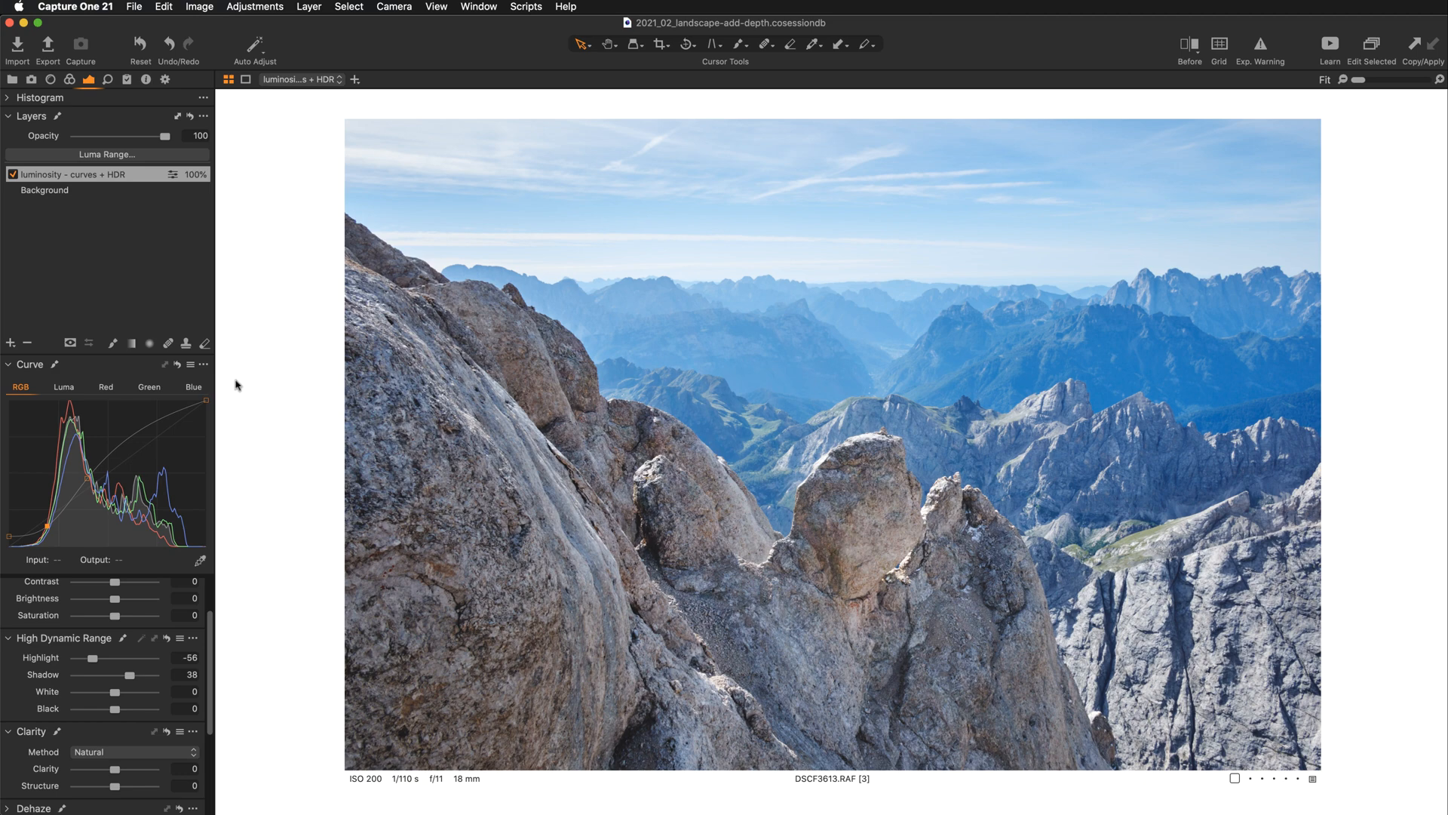
Add a new filled adjustment layer at the top of the stack, name it "basic color" and show the color tools.
left_click(11, 344)
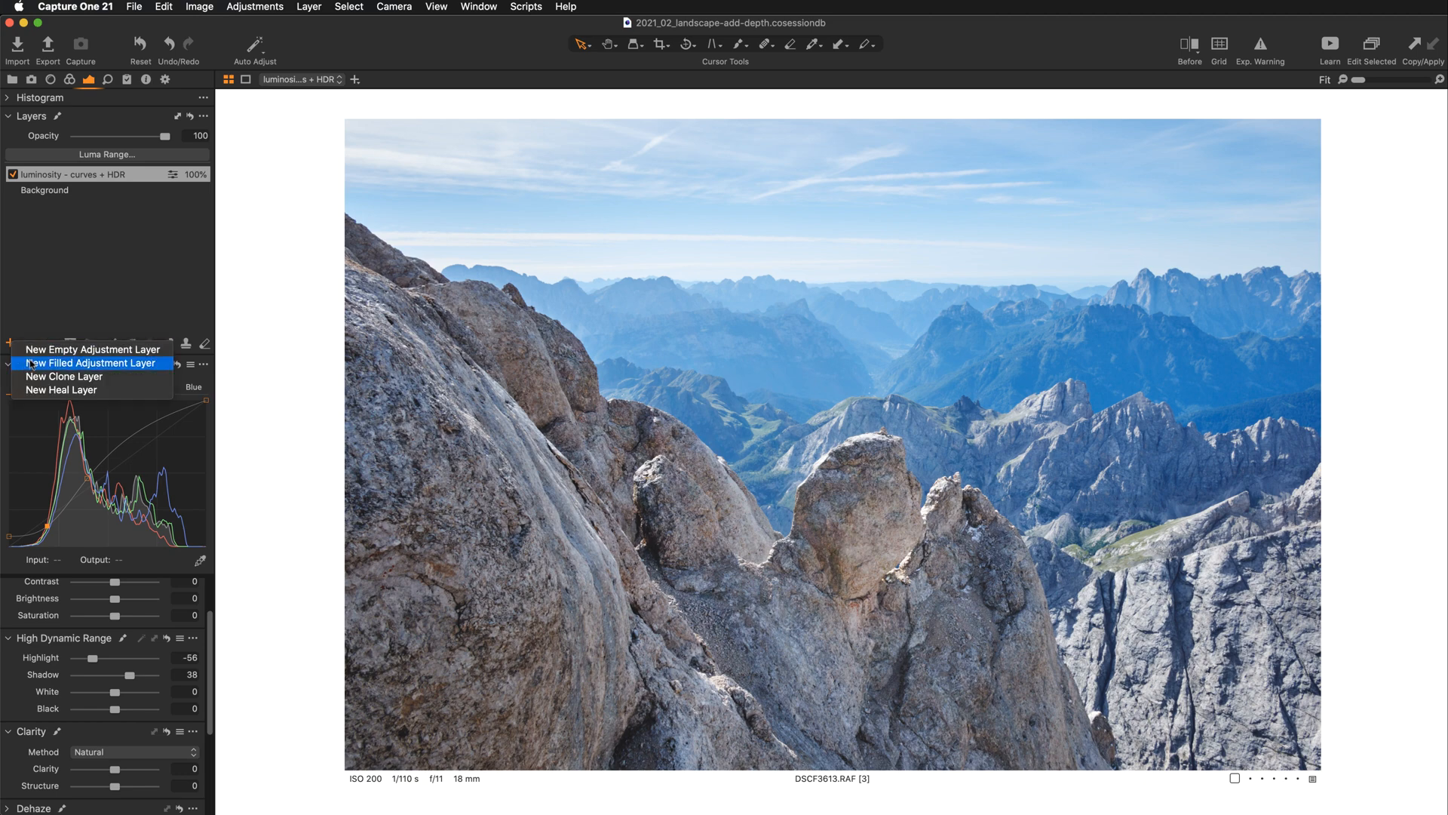
left_click(32, 365)
double_click(59, 172)
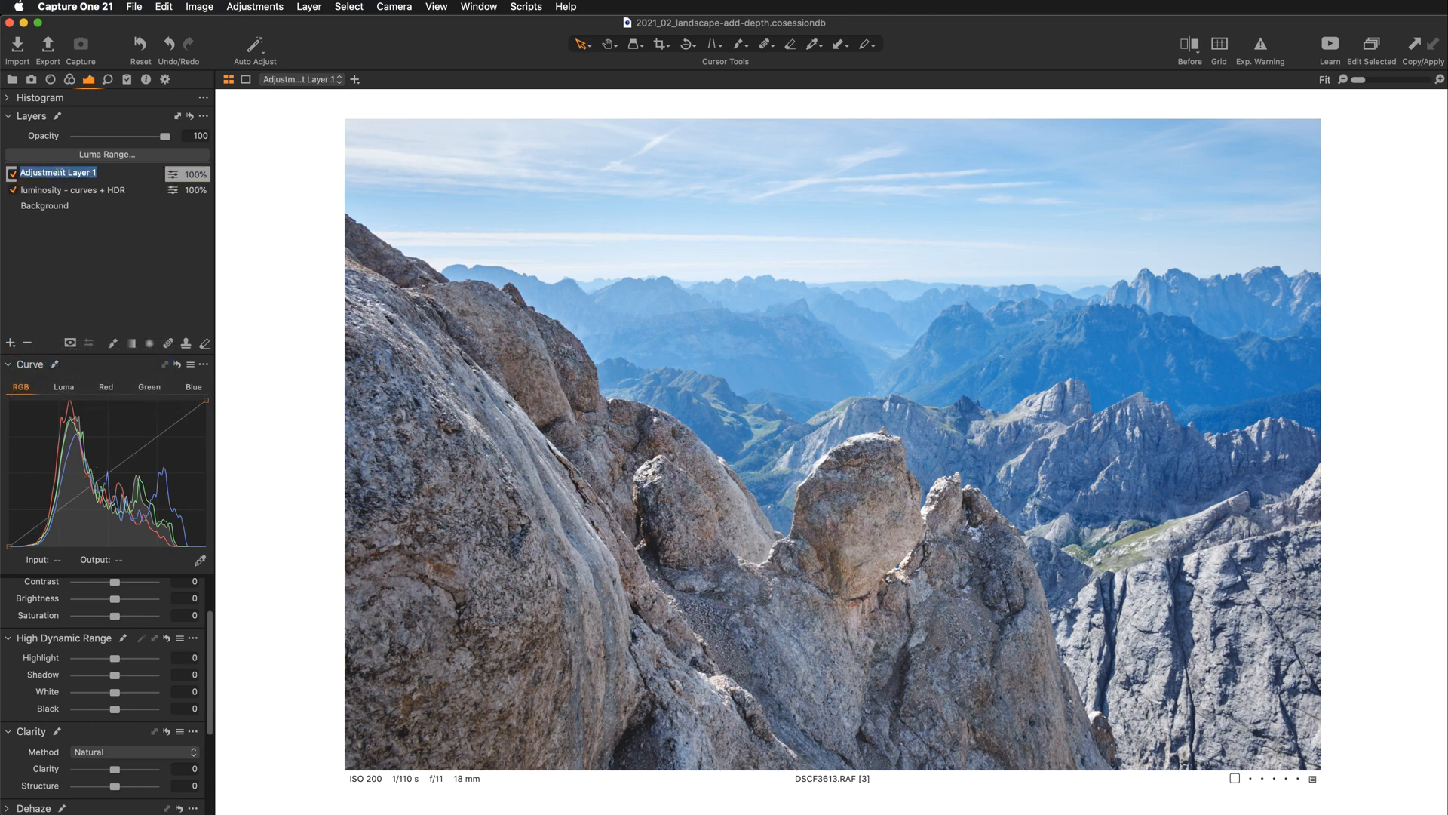
type("basic color")
key("Return")
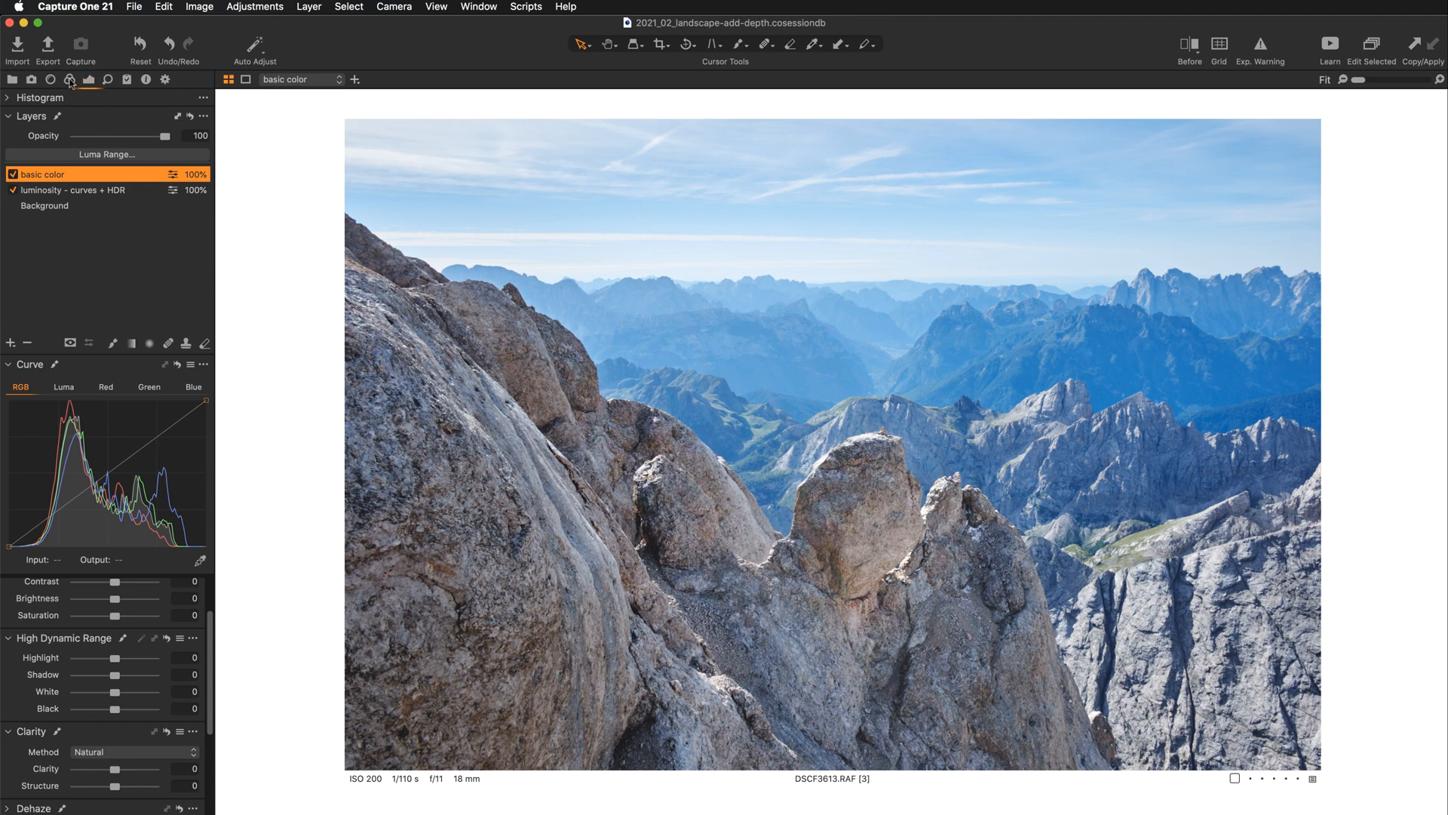
left_click(70, 79)
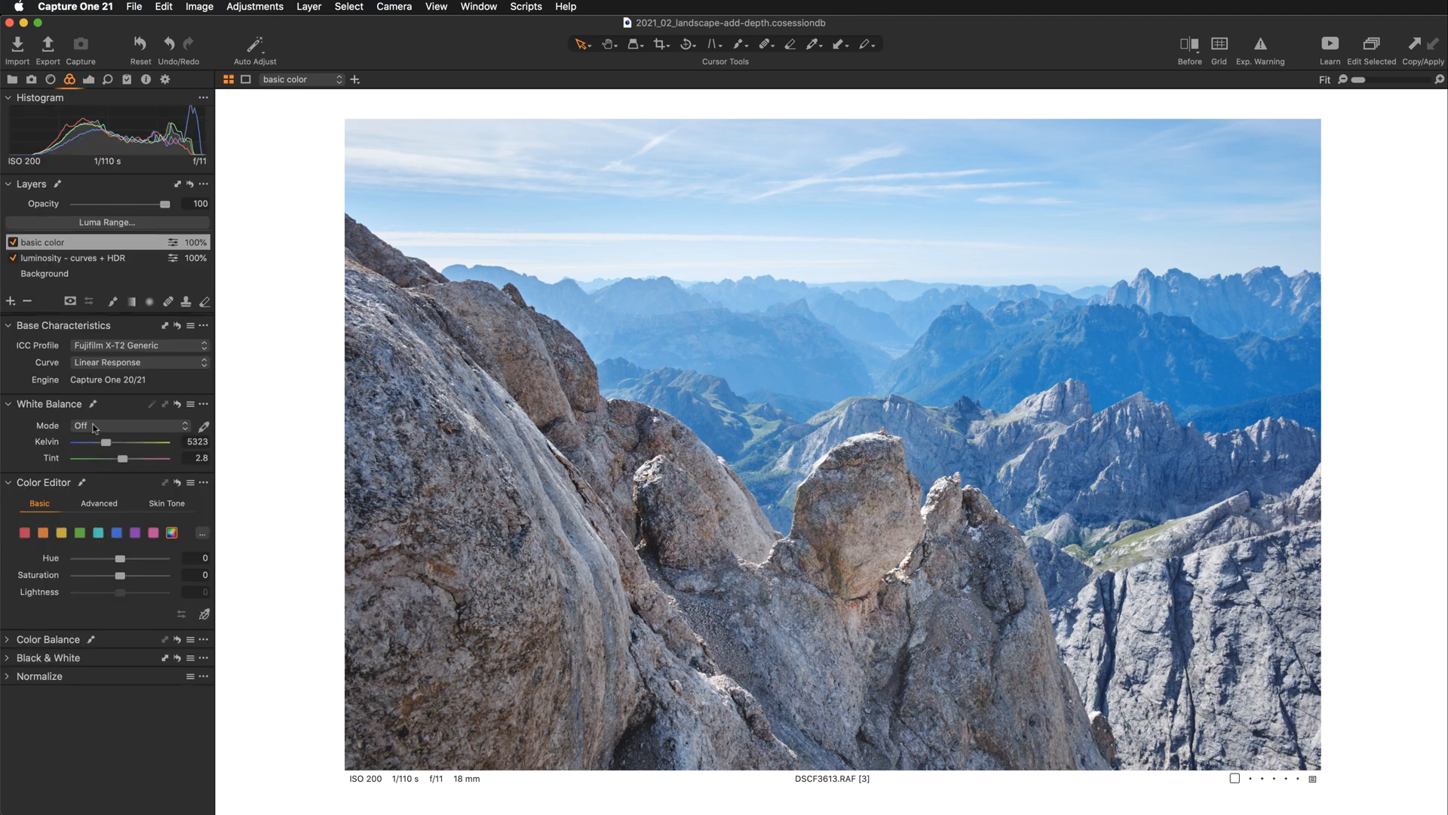
Float the Advanced Color Editor beside the photo, add a correction covering the whole color range and set its saturation to -29.4.
left_click(107, 504)
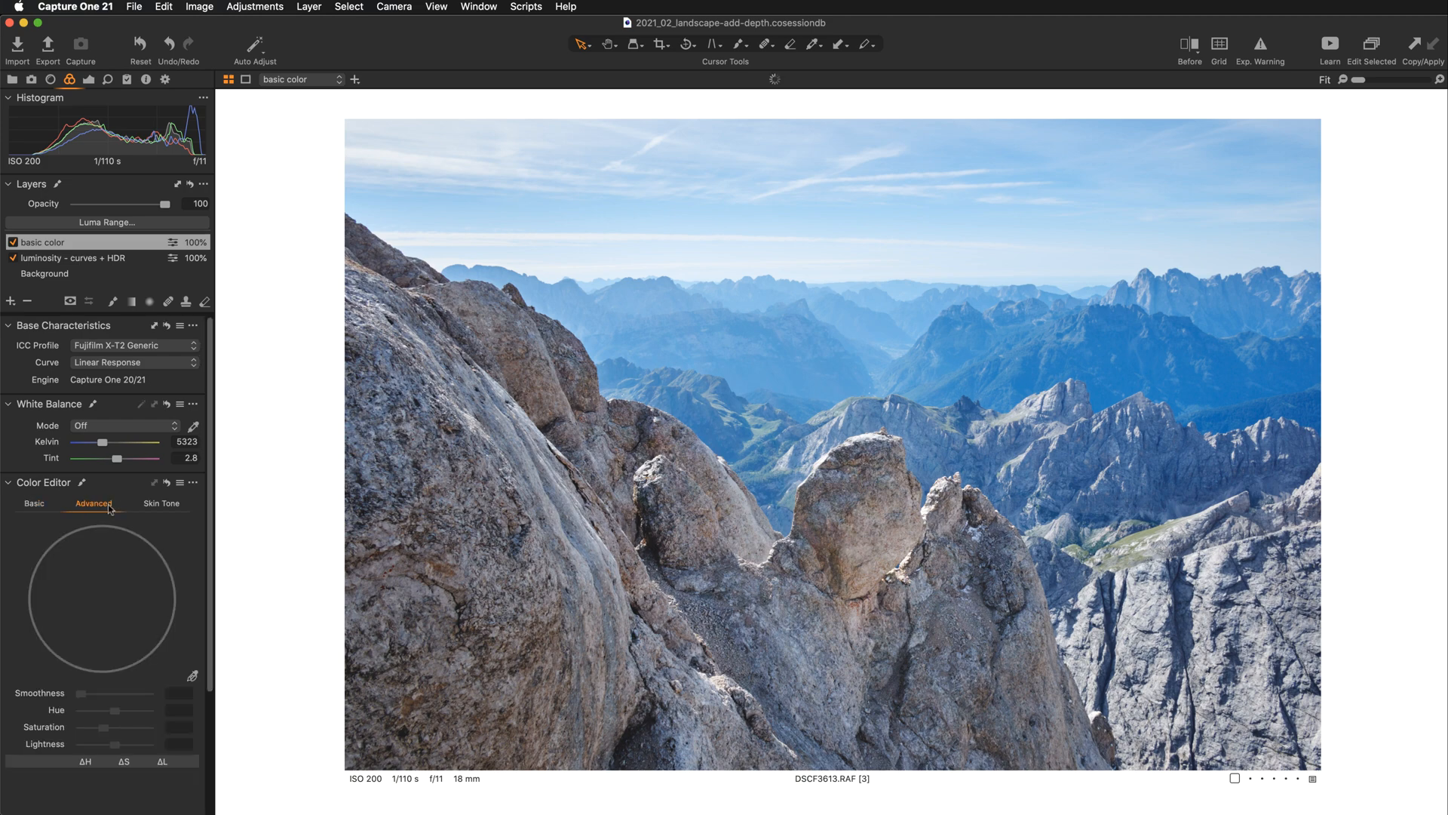
left_click_drag(120, 483, 350, 112)
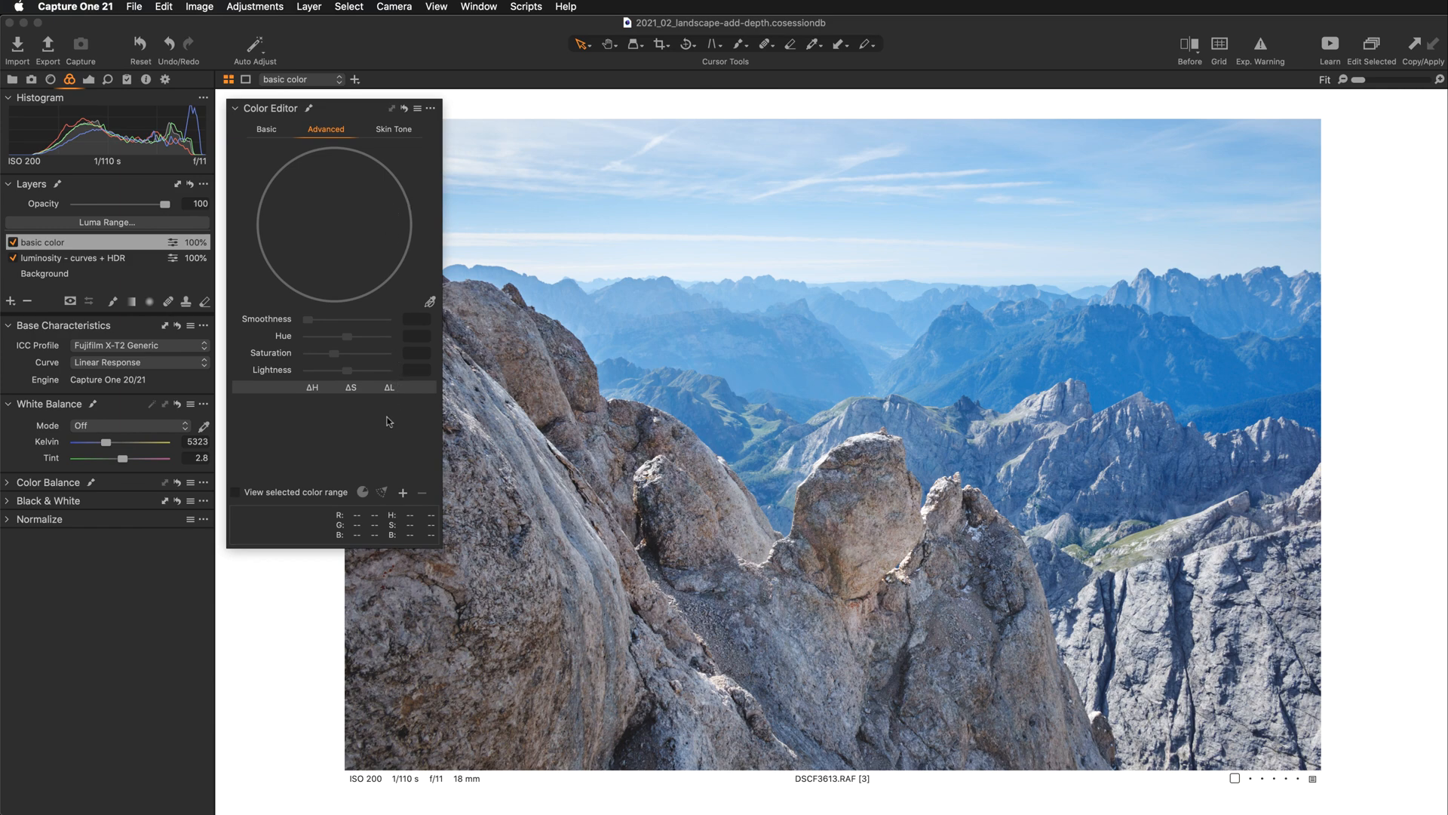
left_click(402, 493)
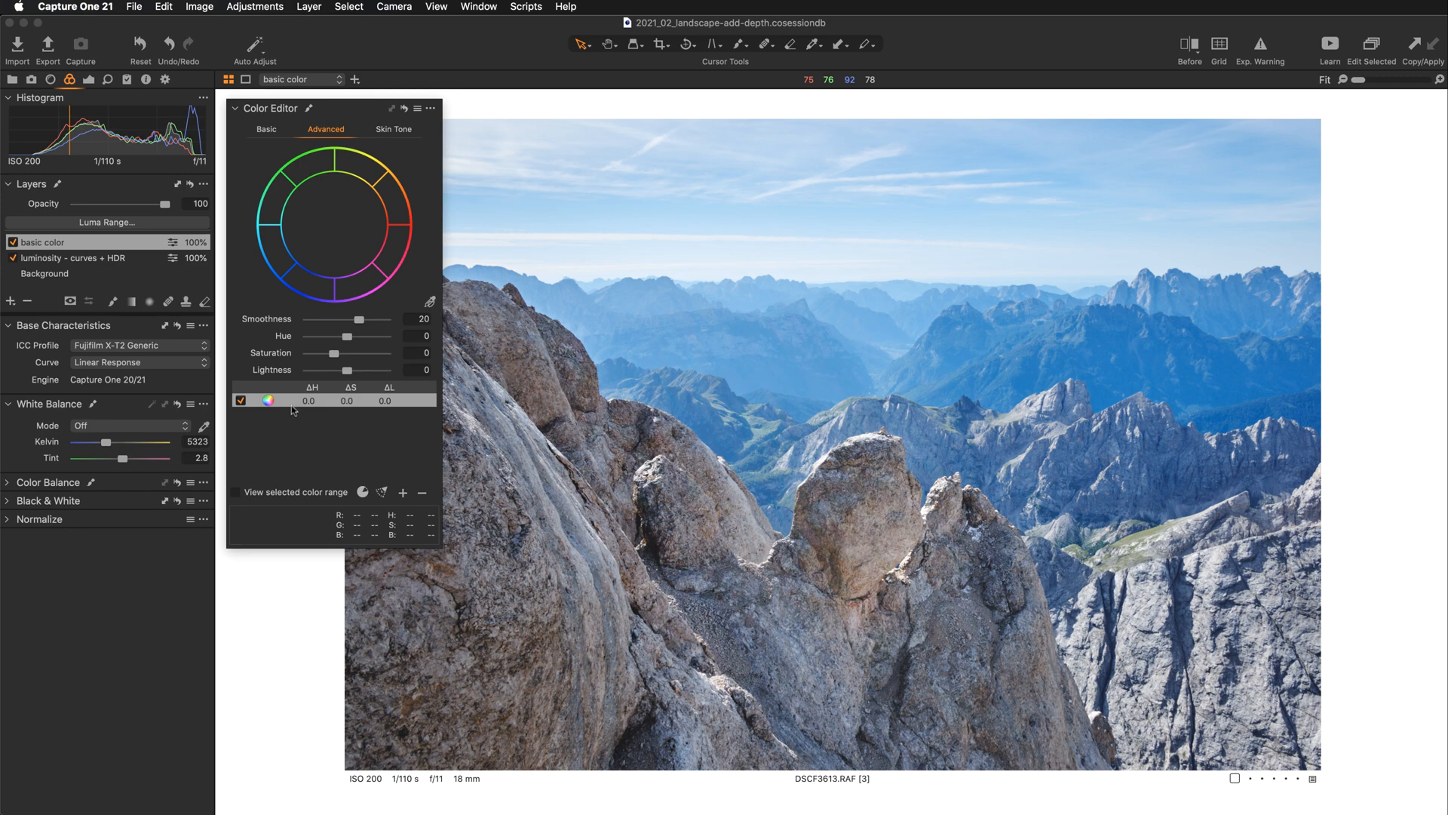
left_click_drag(335, 357, 328, 357)
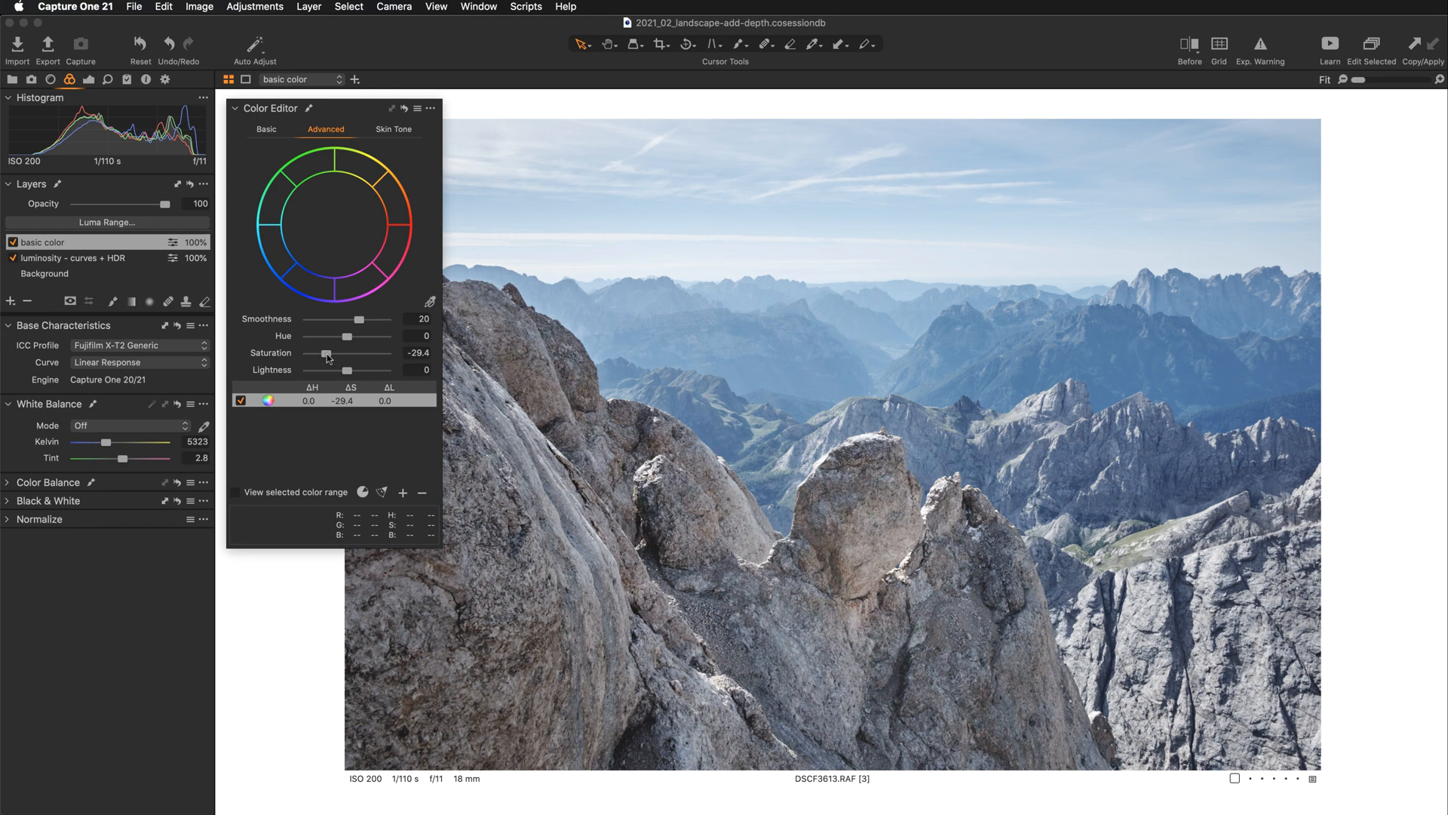
Compare the photo with and without the overall desaturation and against its unedited Before view, restoring the correction.
left_click(241, 402)
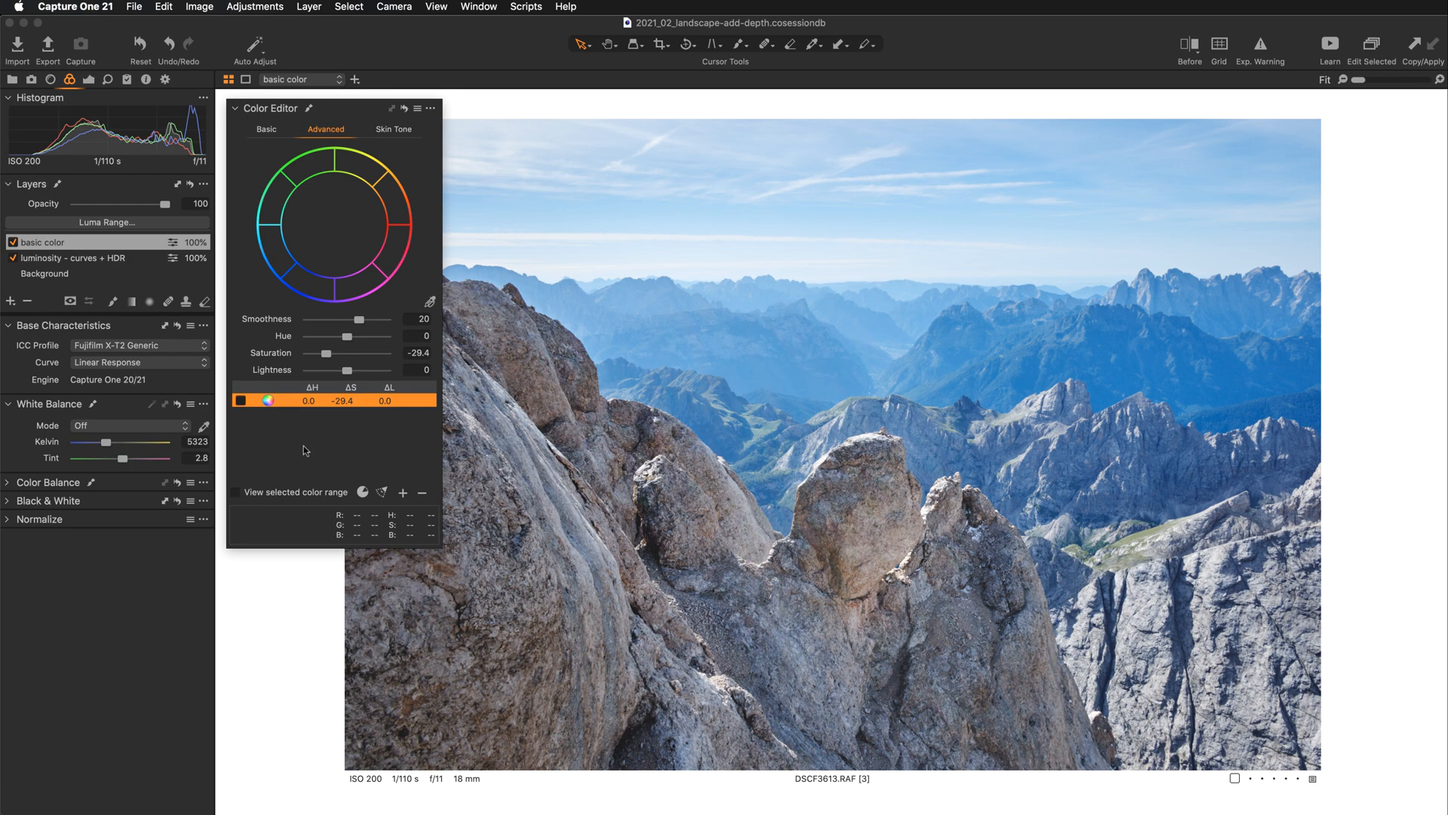
key("y")
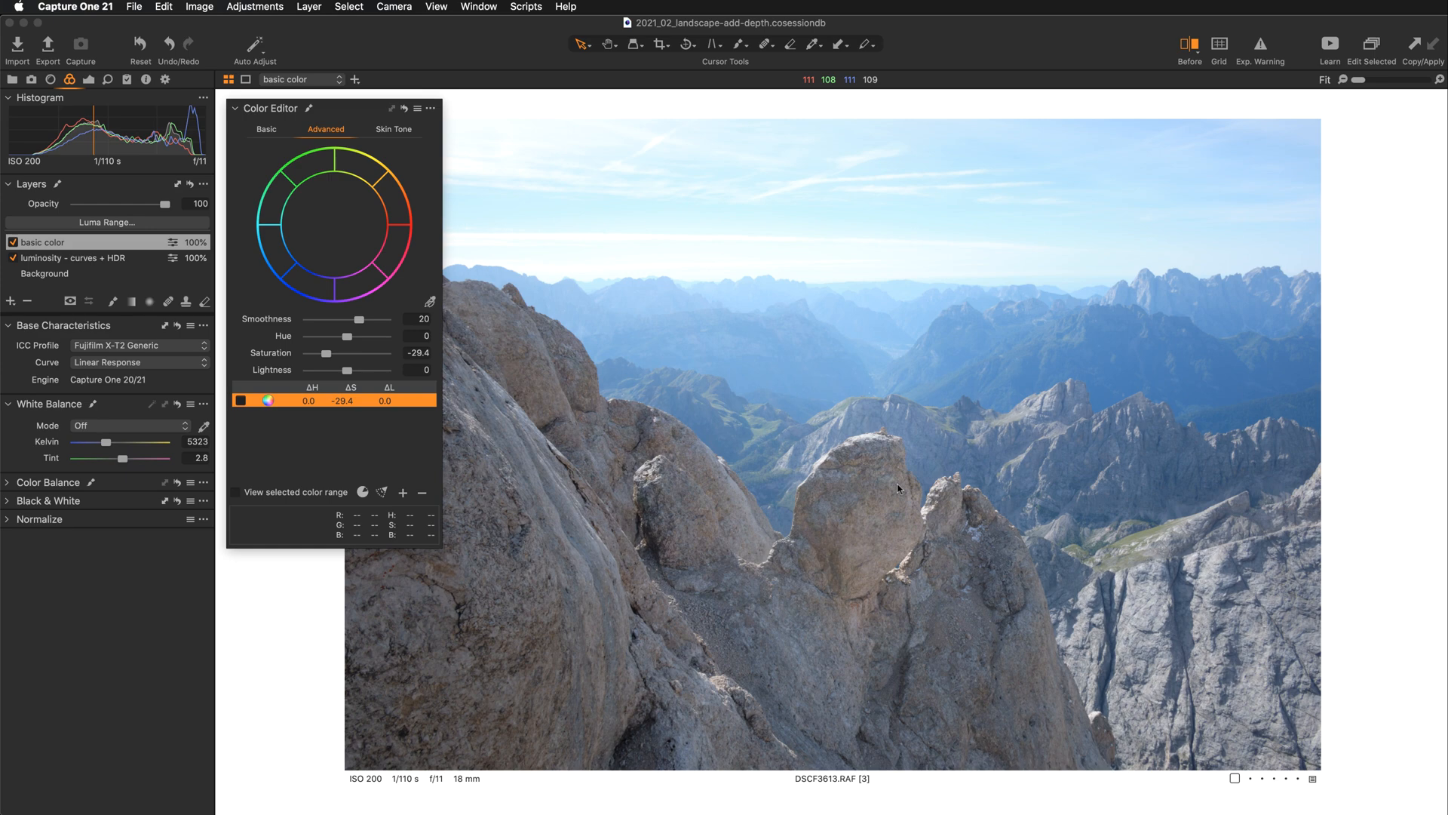
key("y")
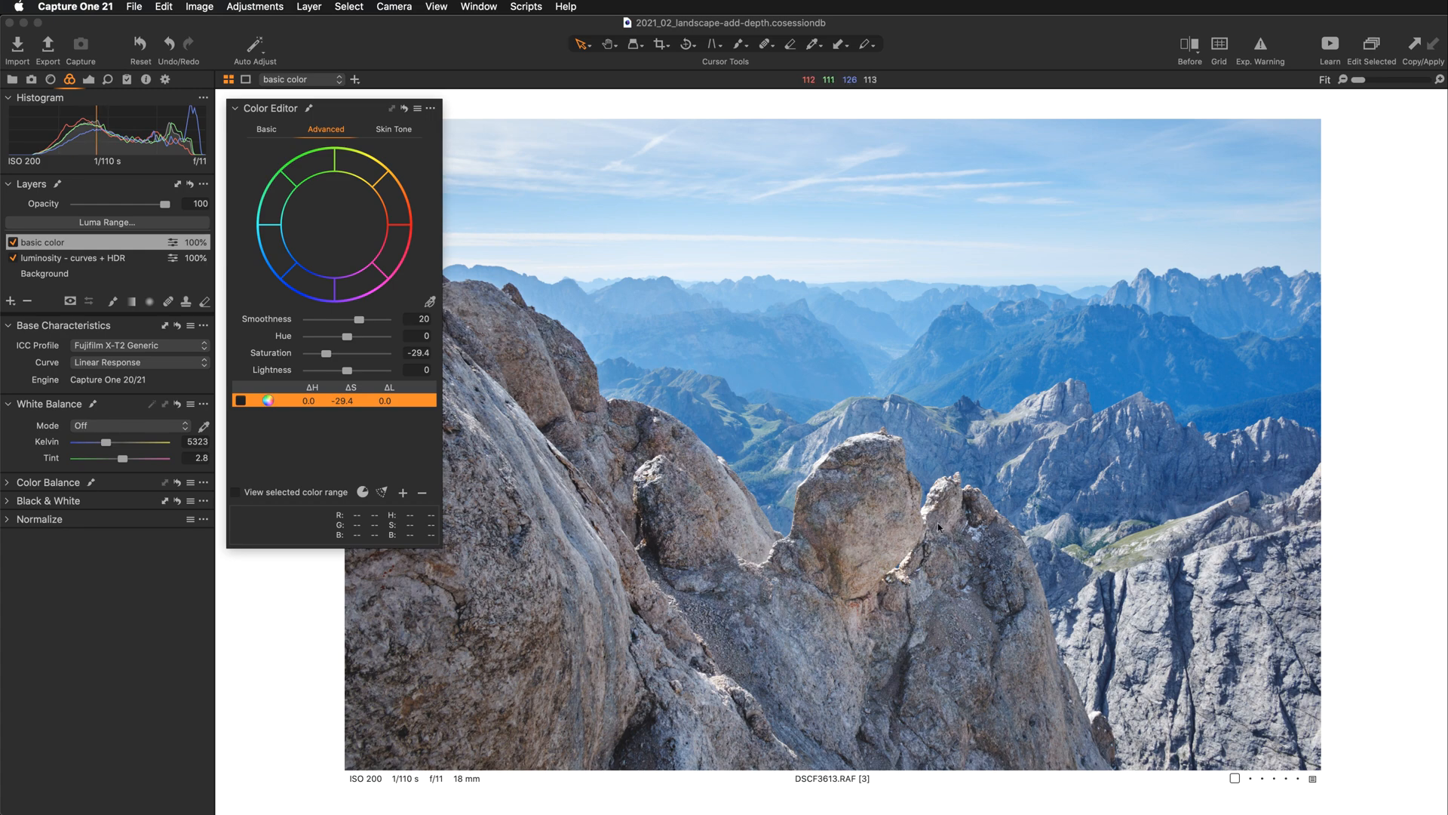
left_click(240, 400)
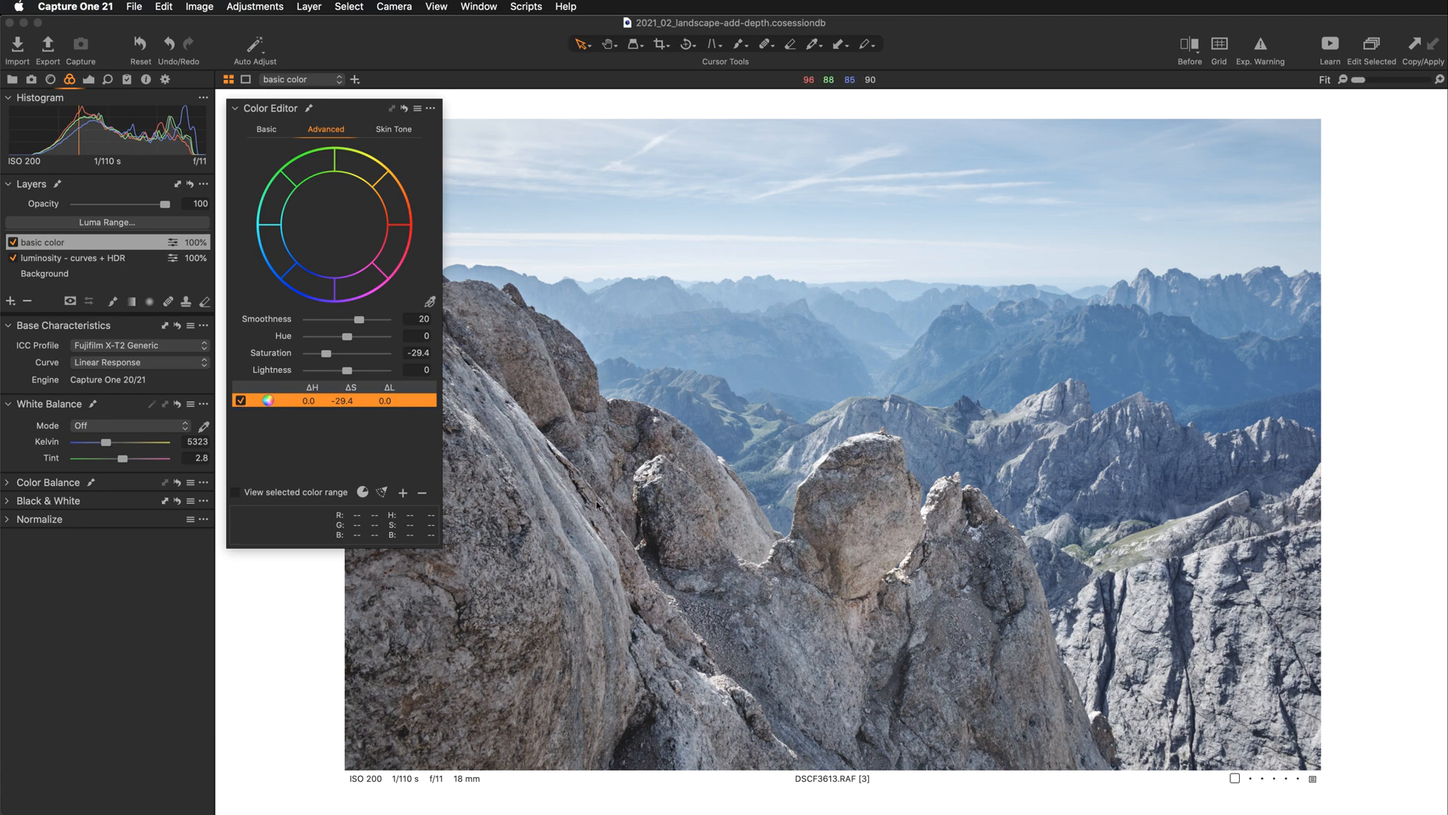
Move the floating Color Editor away from the photo and compare the desaturated result with the unedited Before view.
left_click_drag(347, 105, 270, 39)
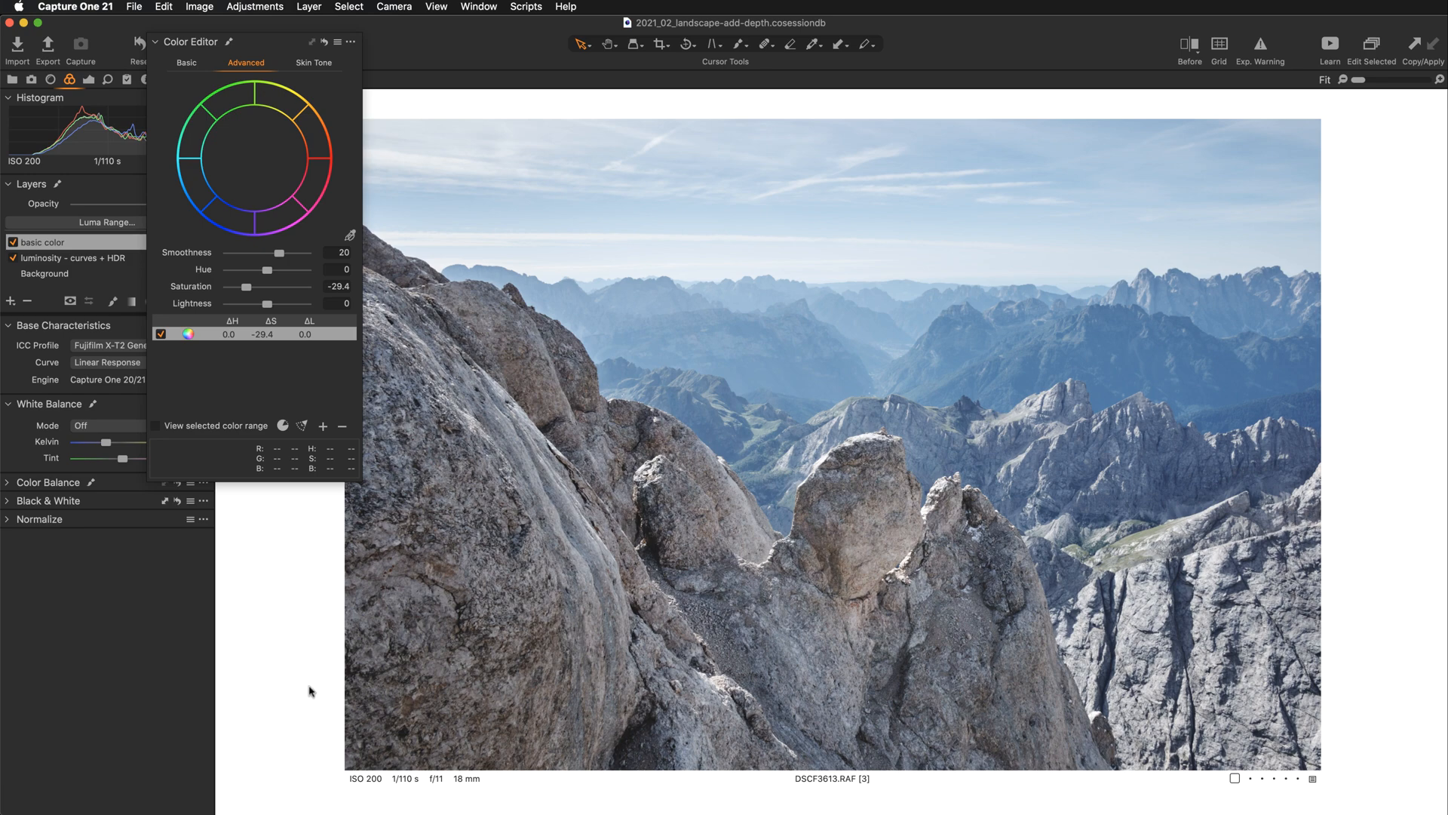
key("i")
key("y")
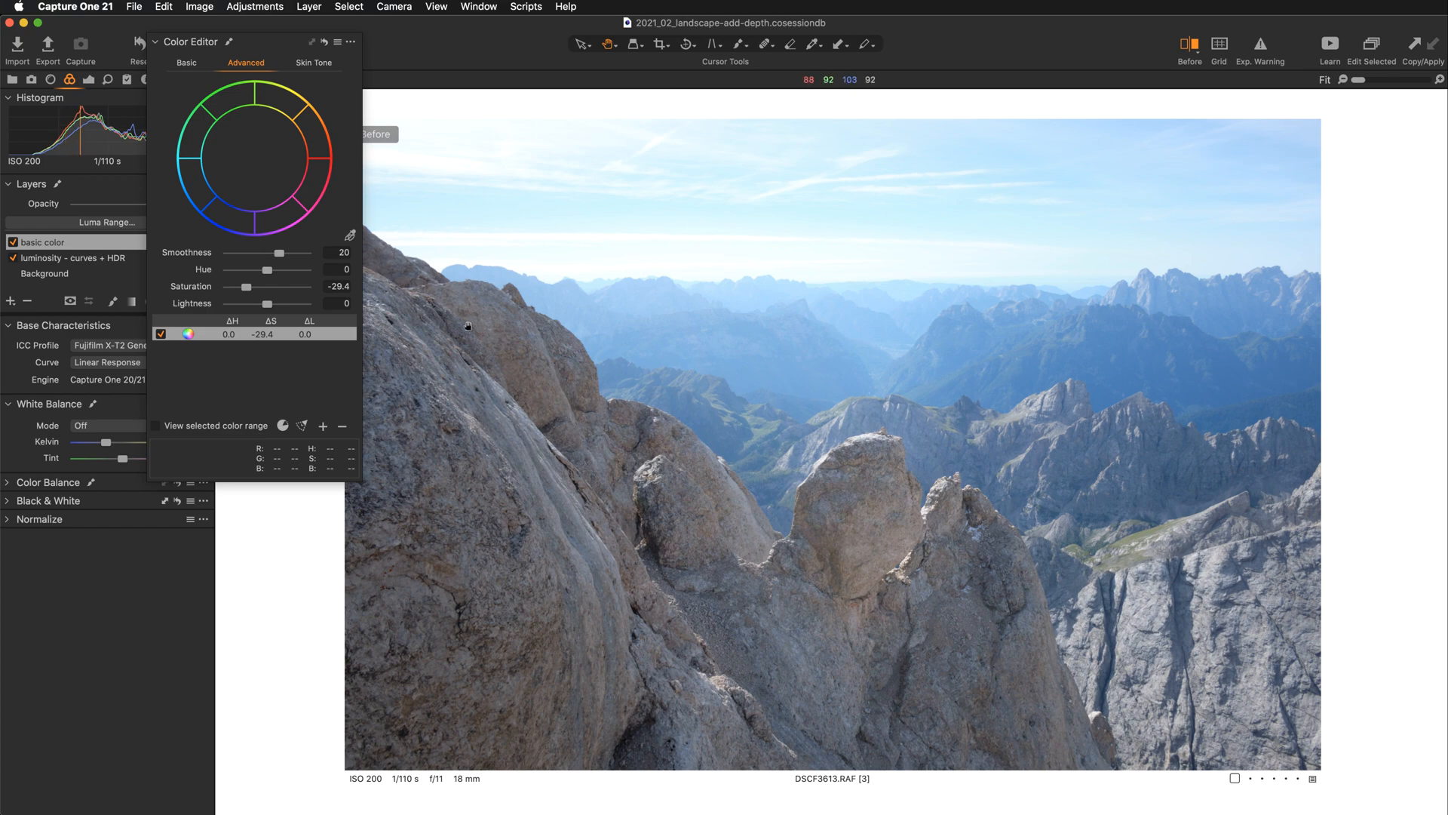
key("y")
Annotate the photo with red lines separating the foreground, background and far background, labelling the zones F, B and FB.
mouse_move(368, 240)
left_mouse_down()
mouse_move(520, 327)
mouse_move(741, 499)
mouse_move(781, 513)
mouse_move(867, 457)
mouse_move(939, 494)
mouse_move(1001, 580)
mouse_move(1050, 614)
mouse_move(1314, 537)
left_mouse_up()
left_click_drag(718, 628, 750, 629)
left_click_drag(713, 644, 746, 643)
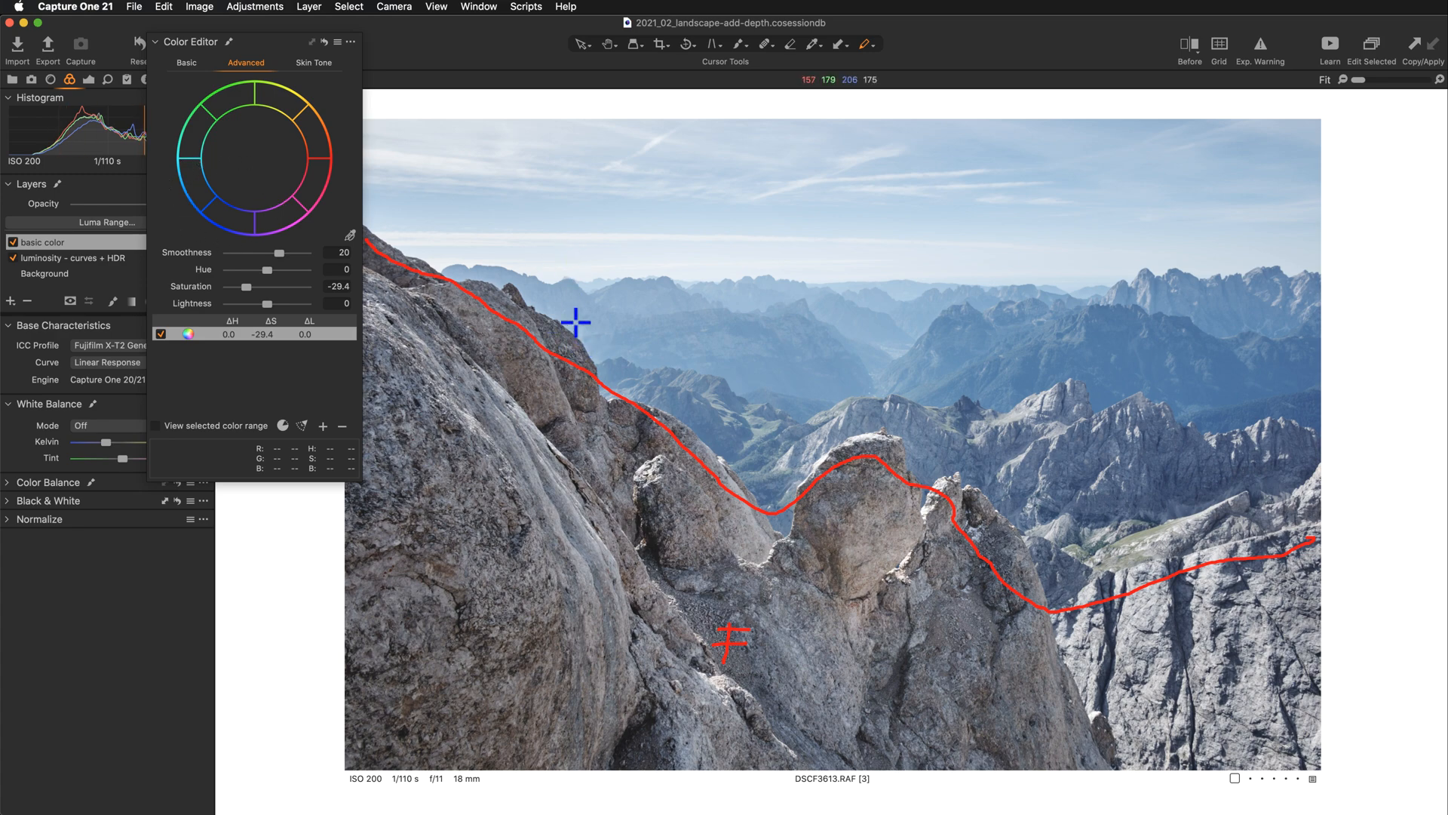
mouse_move(488, 281)
left_mouse_down()
mouse_move(741, 300)
mouse_move(1301, 292)
left_mouse_up()
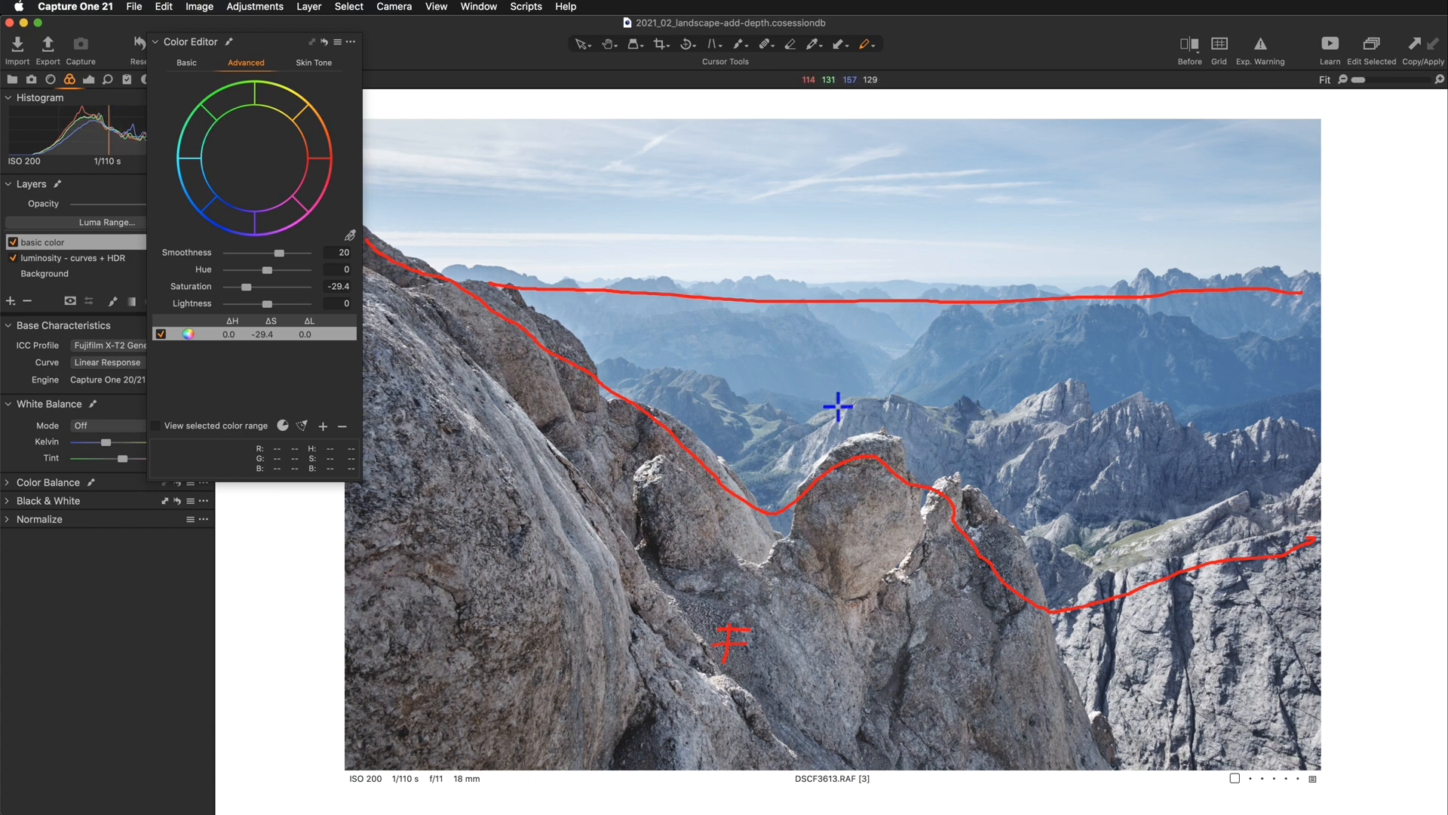
mouse_move(601, 360)
left_mouse_down()
mouse_move(705, 372)
mouse_move(750, 399)
mouse_move(774, 386)
mouse_move(1015, 405)
mouse_move(1075, 366)
mouse_move(1102, 405)
mouse_move(1169, 388)
mouse_move(1233, 415)
mouse_move(1320, 388)
left_mouse_up()
mouse_move(960, 428)
left_mouse_down()
mouse_move(960, 455)
mouse_move(985, 430)
mouse_move(956, 458)
left_mouse_up()
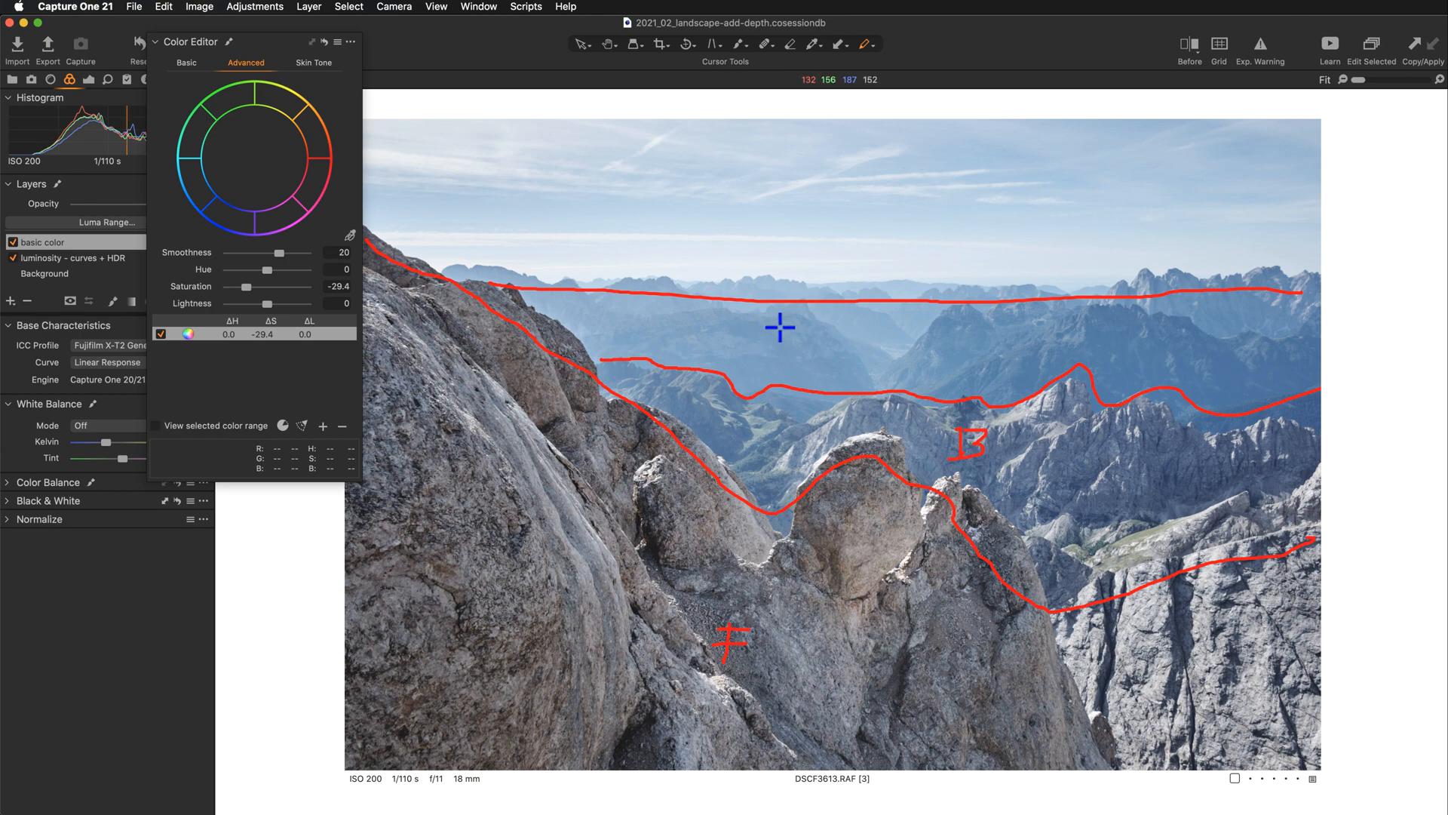
left_click_drag(763, 326, 787, 336)
left_click_drag(799, 324, 798, 346)
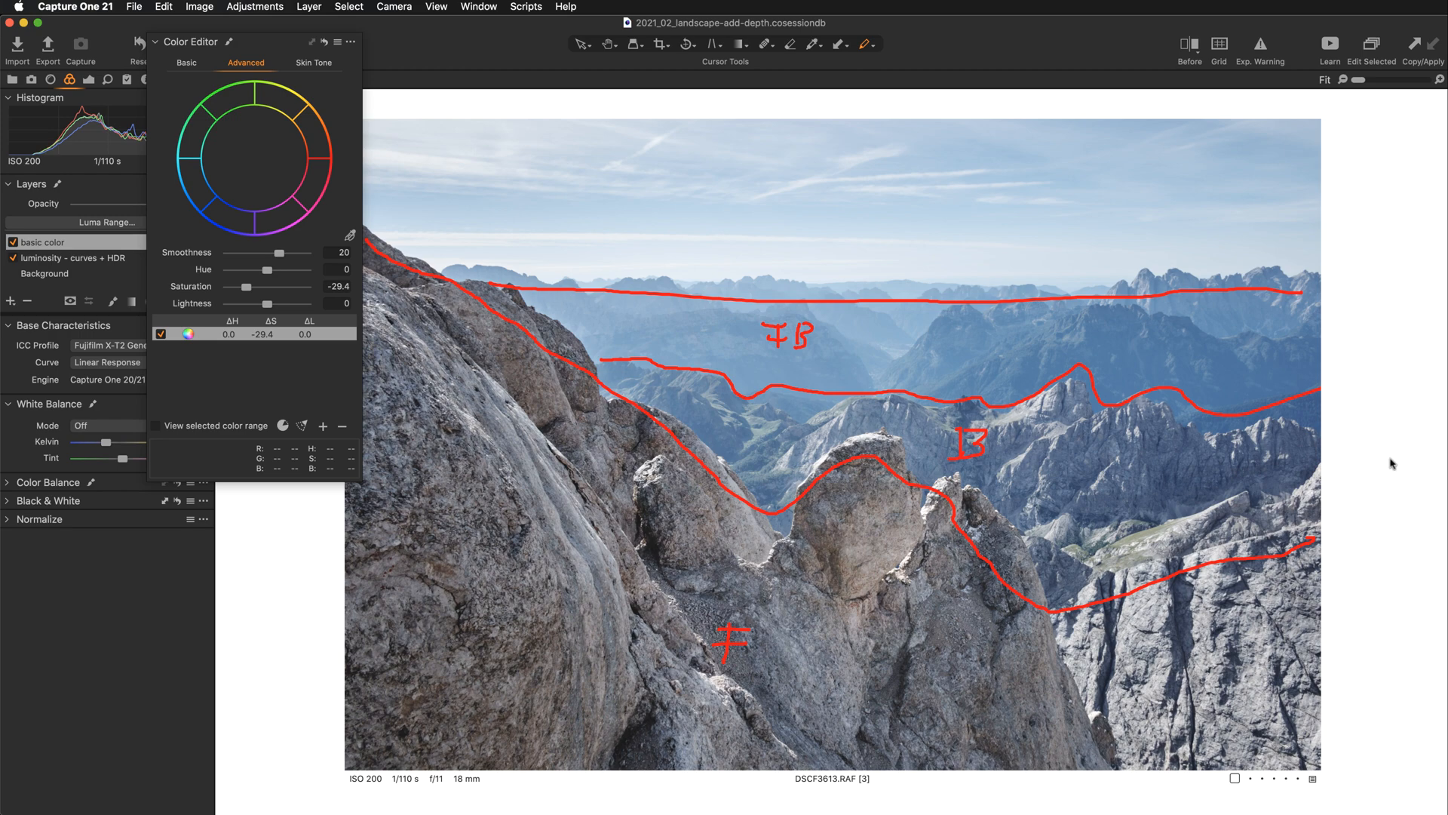
Check the photo with and without the drawn annotations and the overall desaturation, leaving the annotations hidden.
key("g")
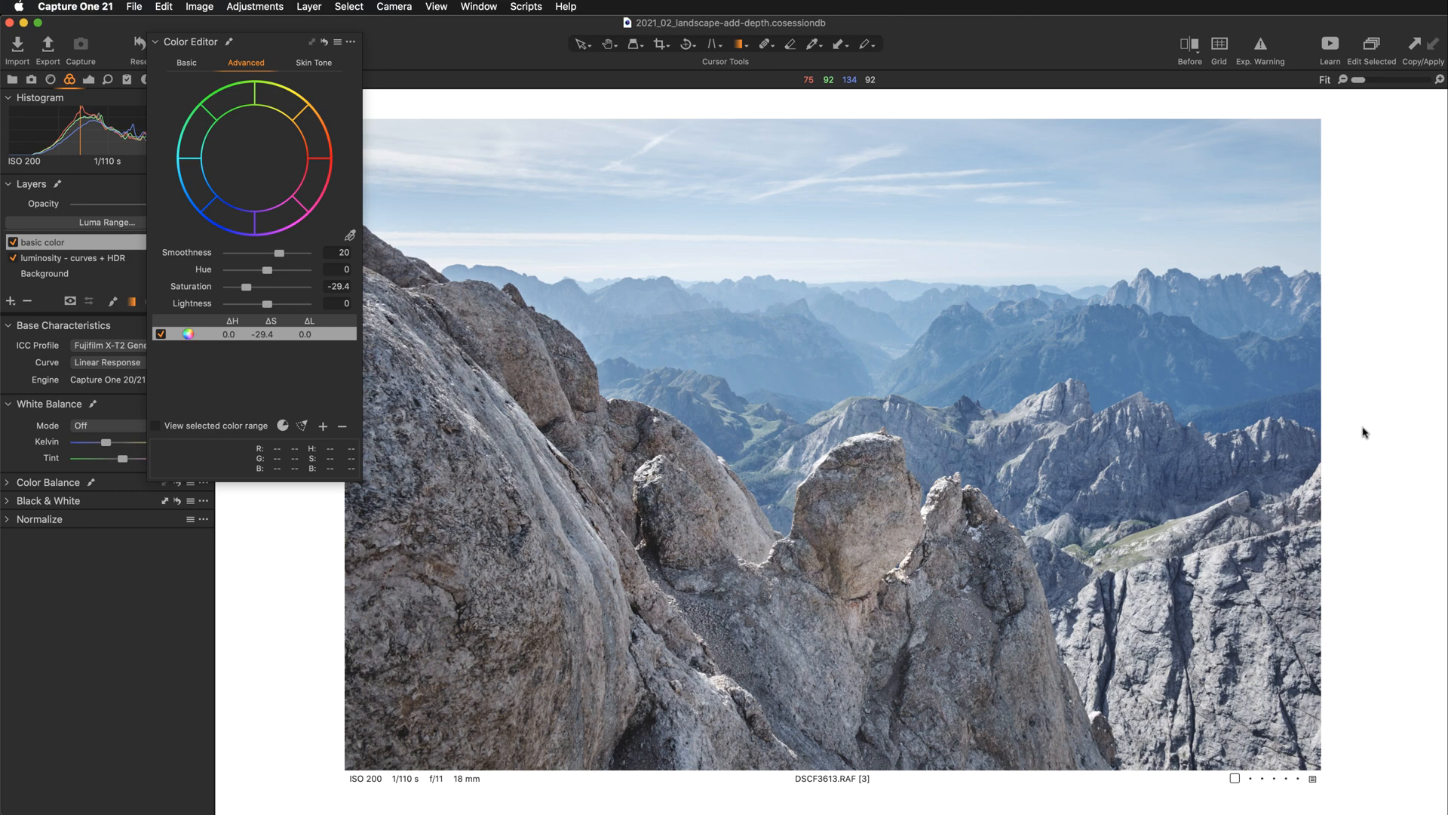
key("n")
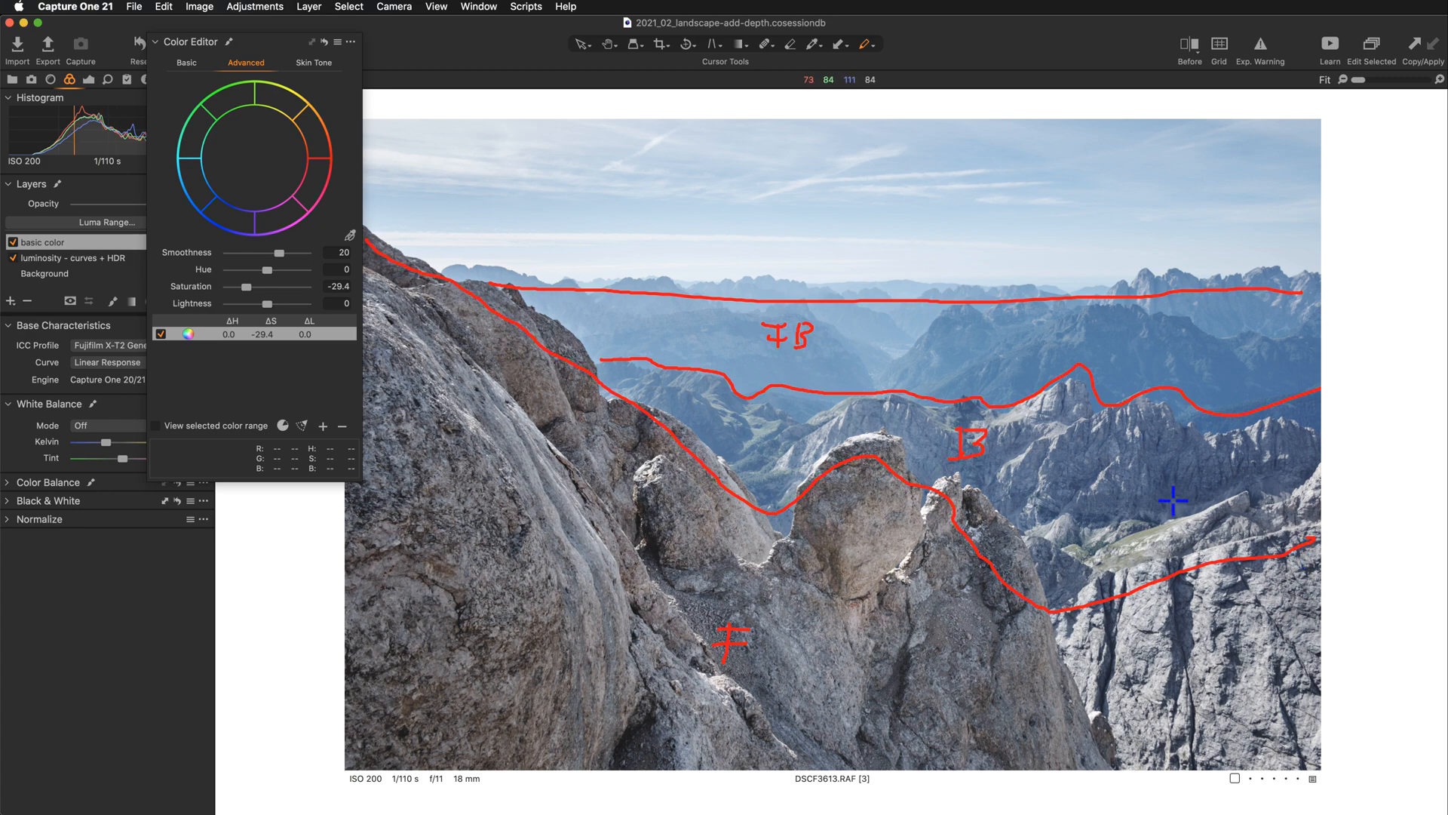
key("l")
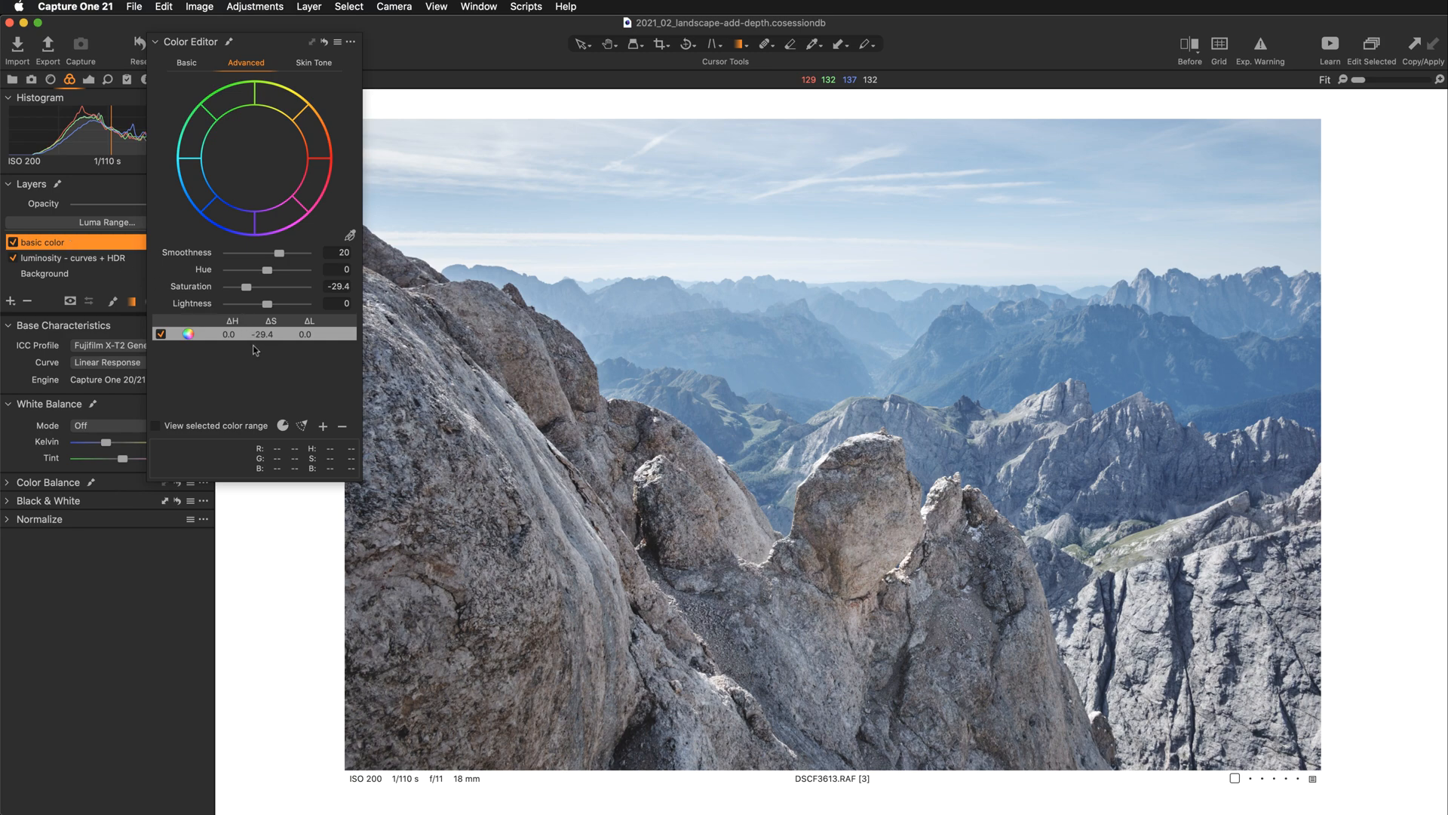
left_click(160, 334)
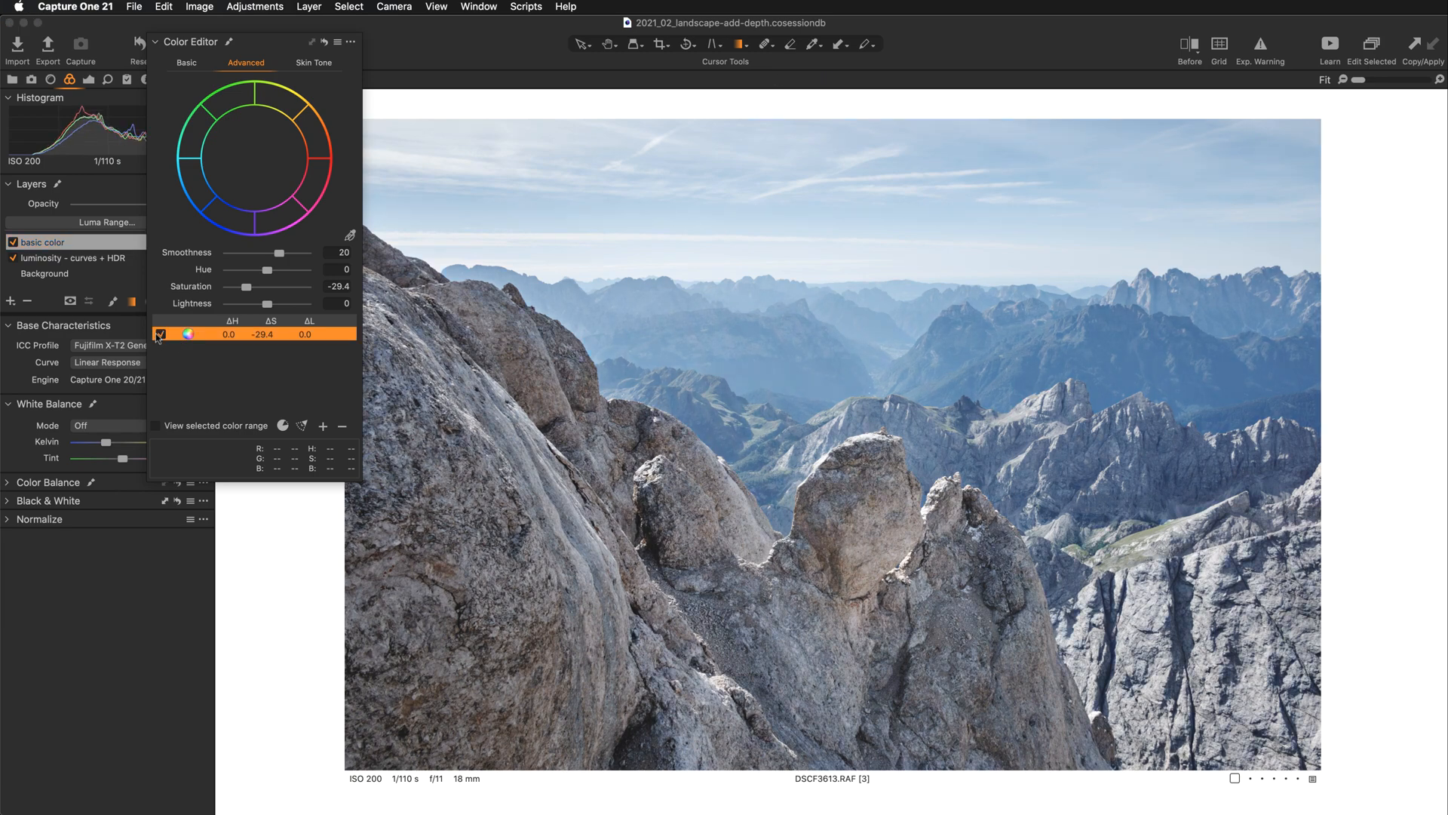
left_click(582, 45)
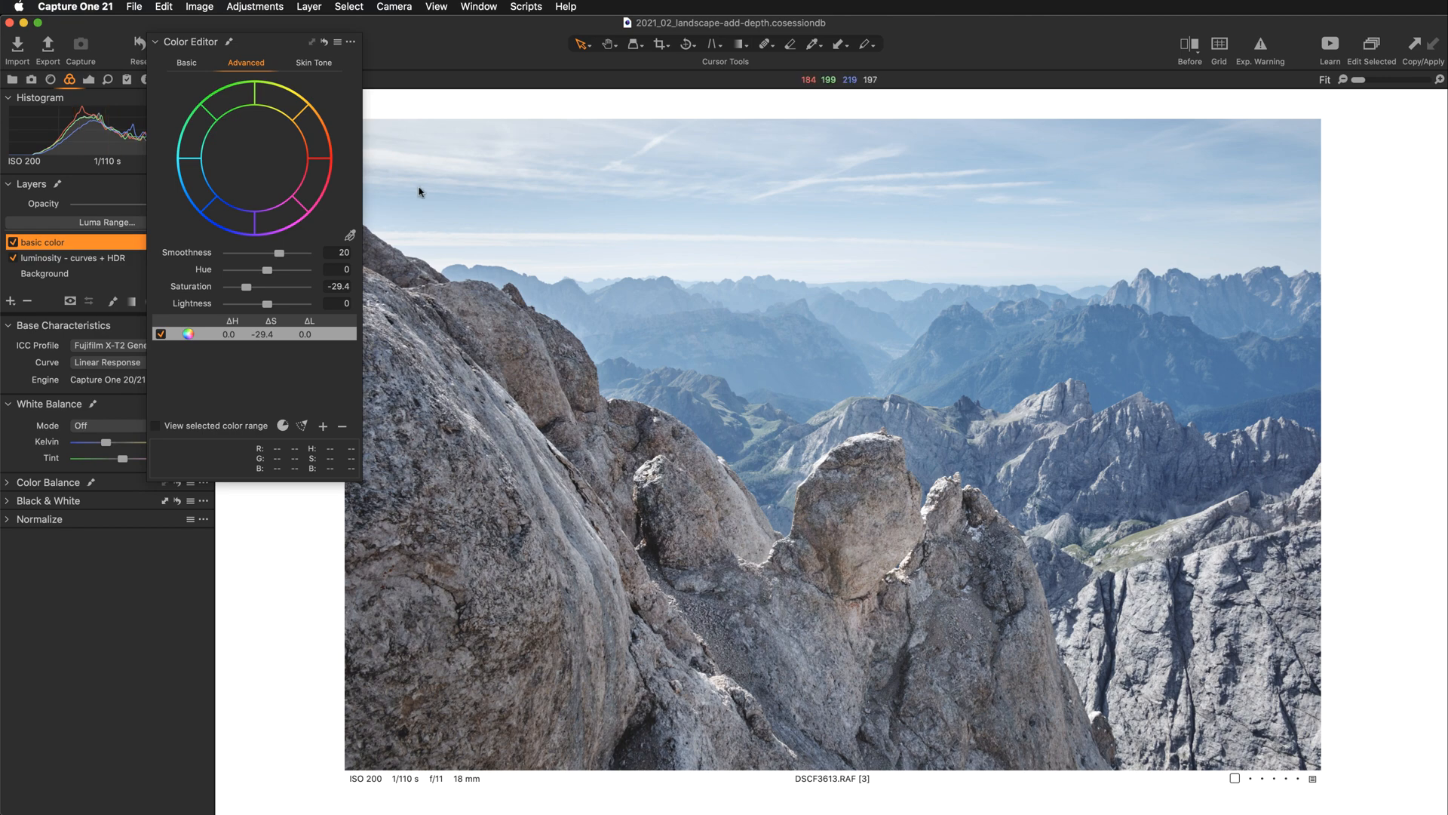
Pick the blue haze in the valley behind the rocks as a second color range and set its saturation to -6.
left_click(350, 236)
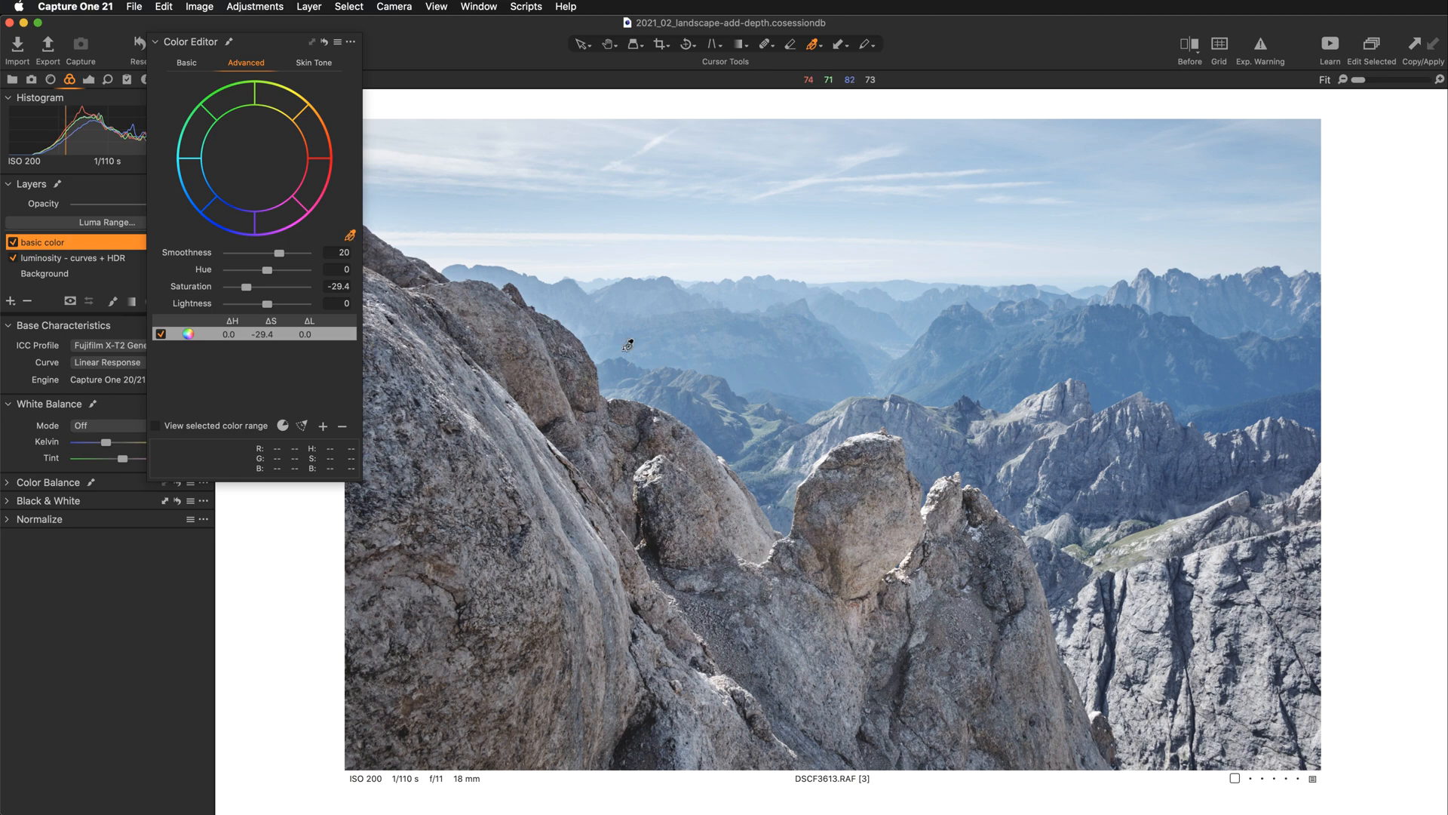
left_click(755, 428)
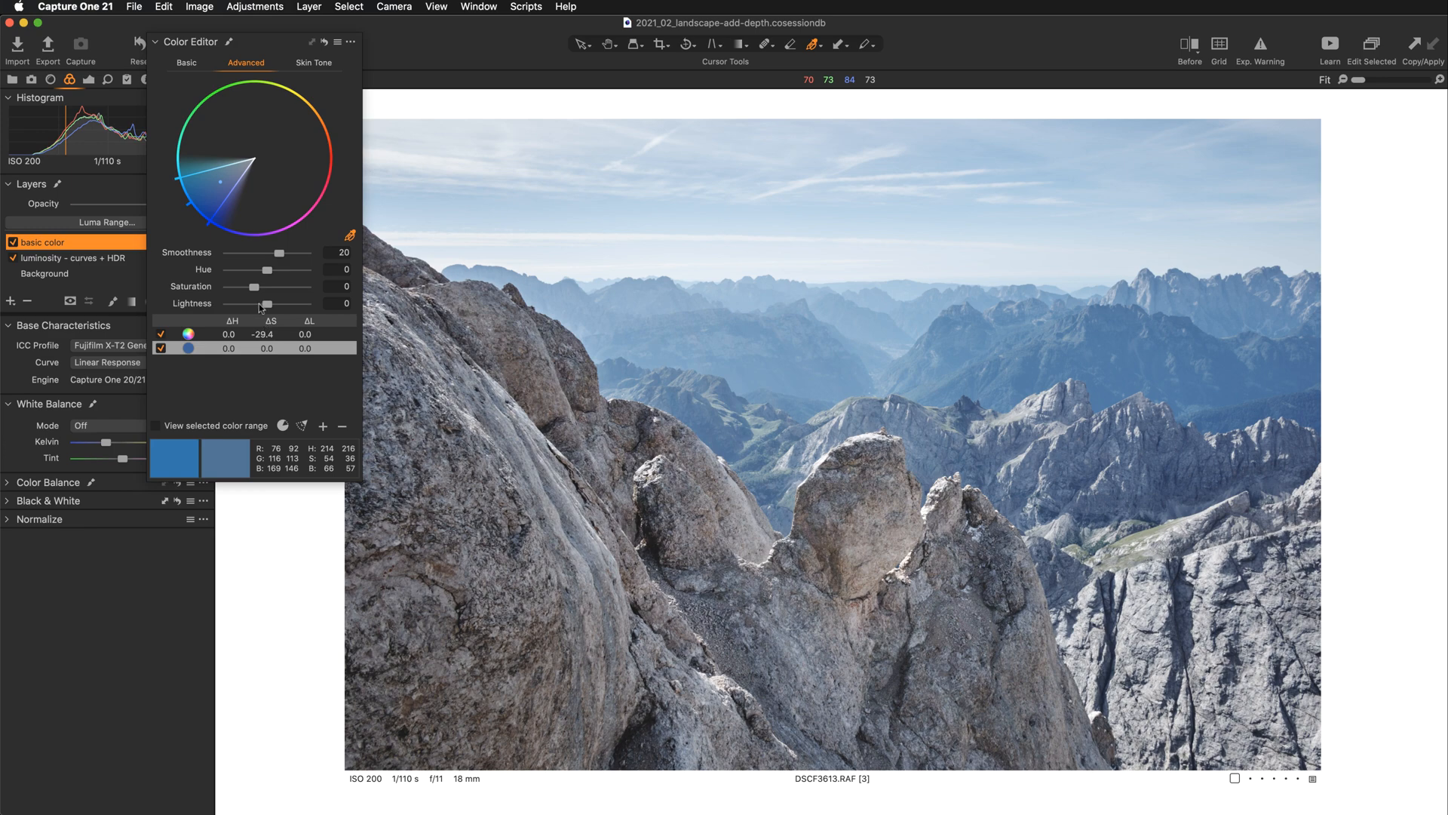
mouse_move(256, 290)
left_mouse_down()
mouse_move(240, 291)
mouse_move(254, 290)
left_mouse_up()
left_click_drag(254, 291, 253, 290)
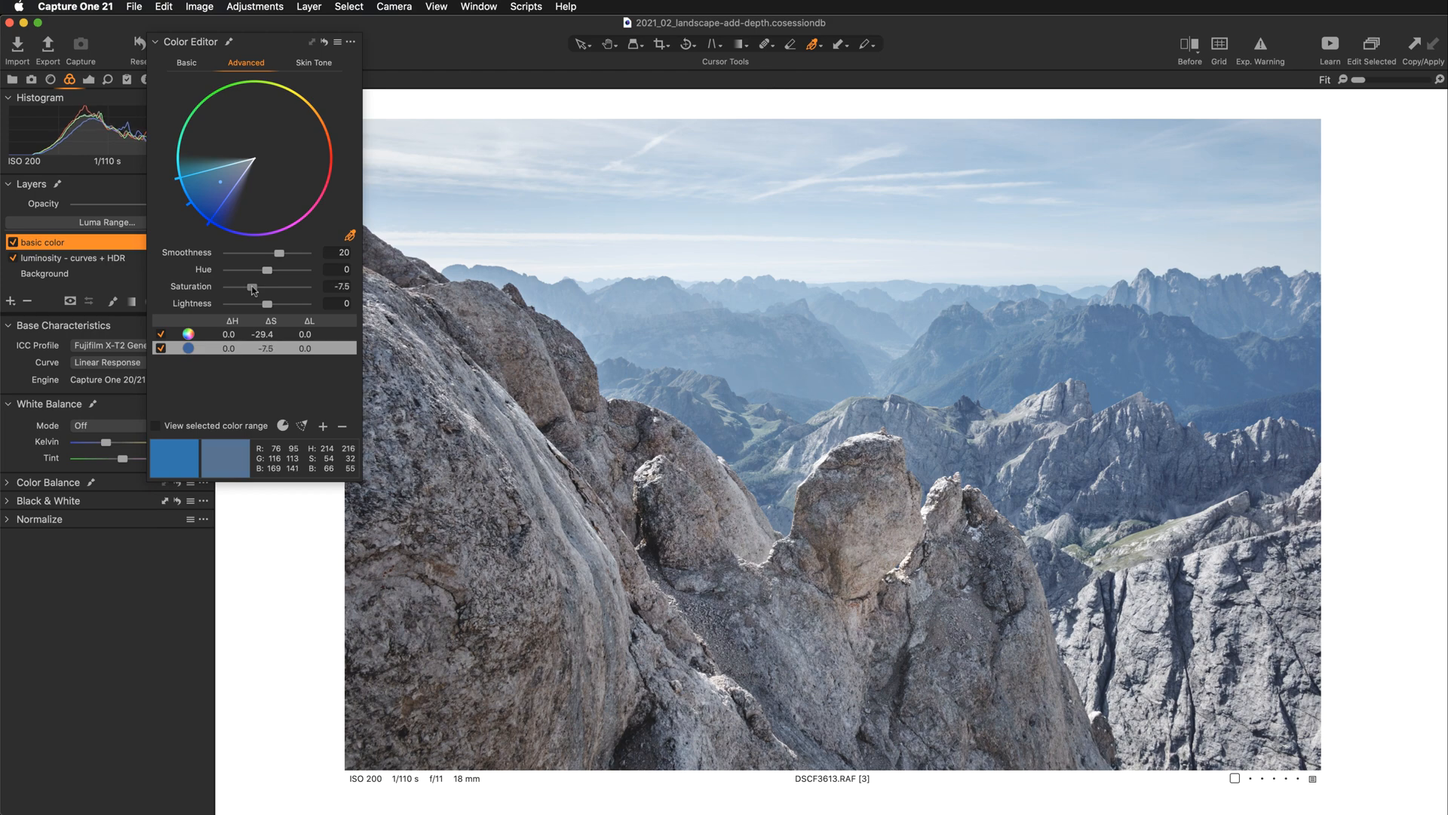
left_click(332, 286)
type("-6")
key("Return")
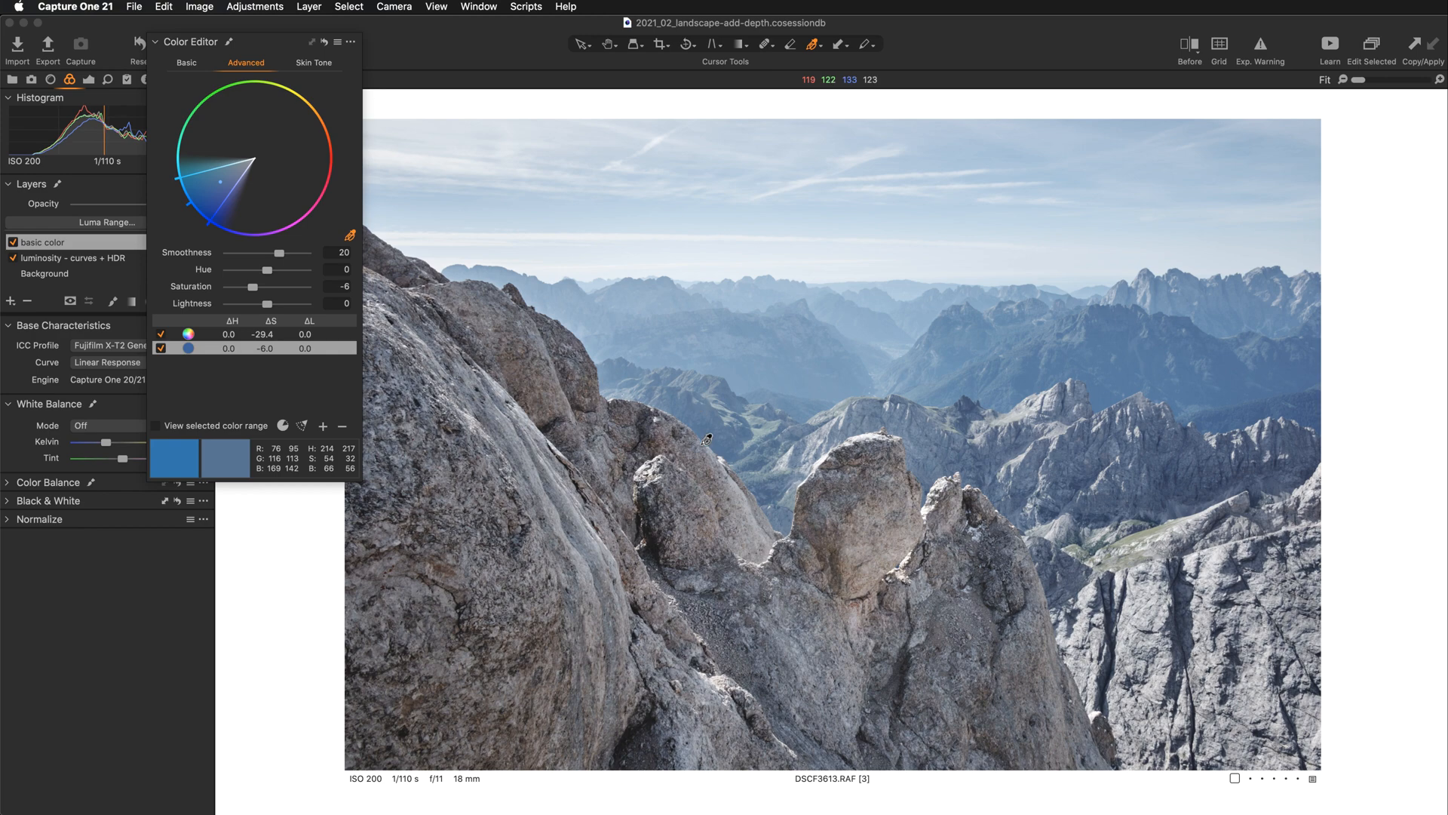
left_click(581, 44)
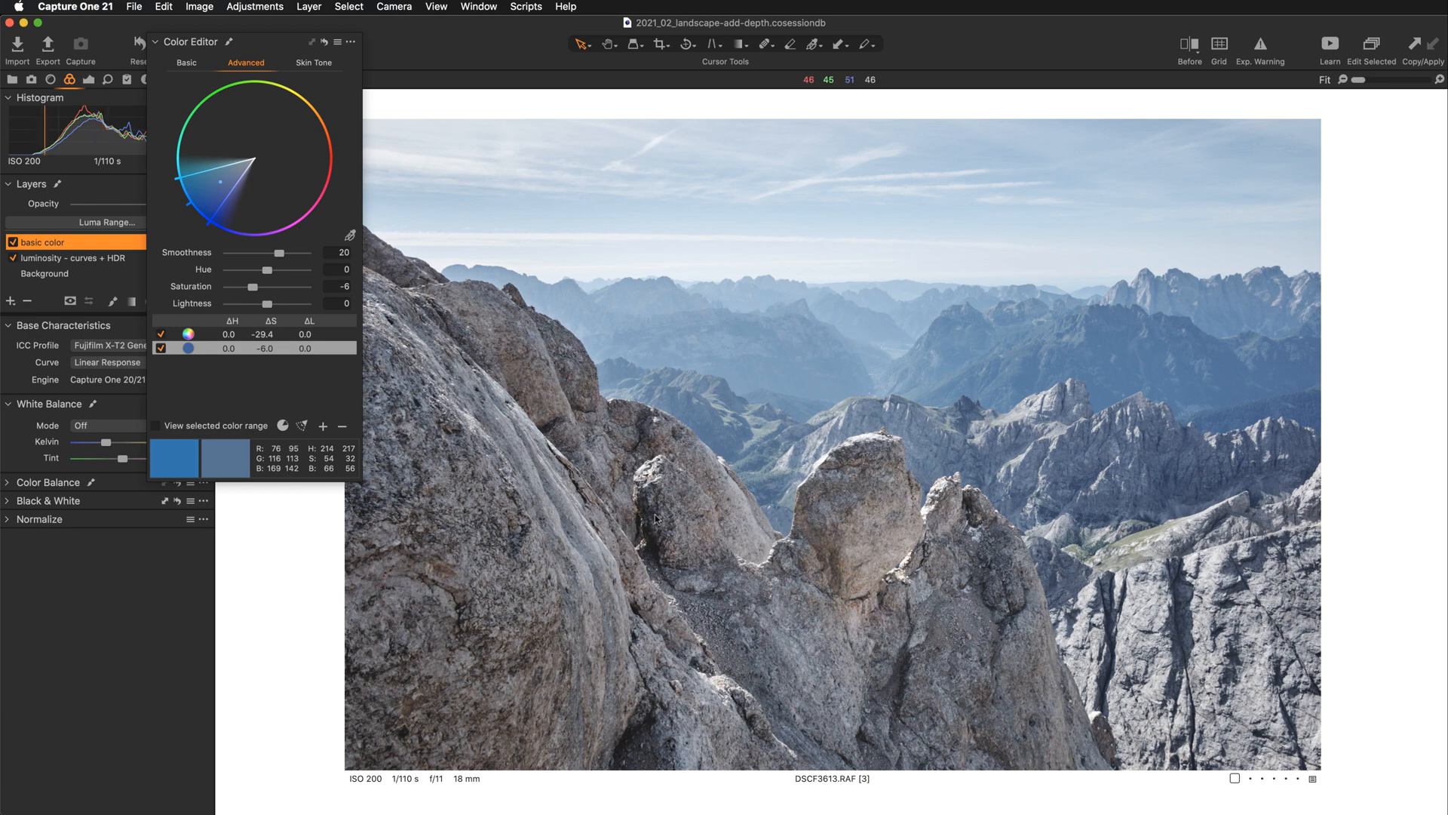
Show the image browser and compare the current edit with the finished first variant, returning to the third variant.
key("super+b")
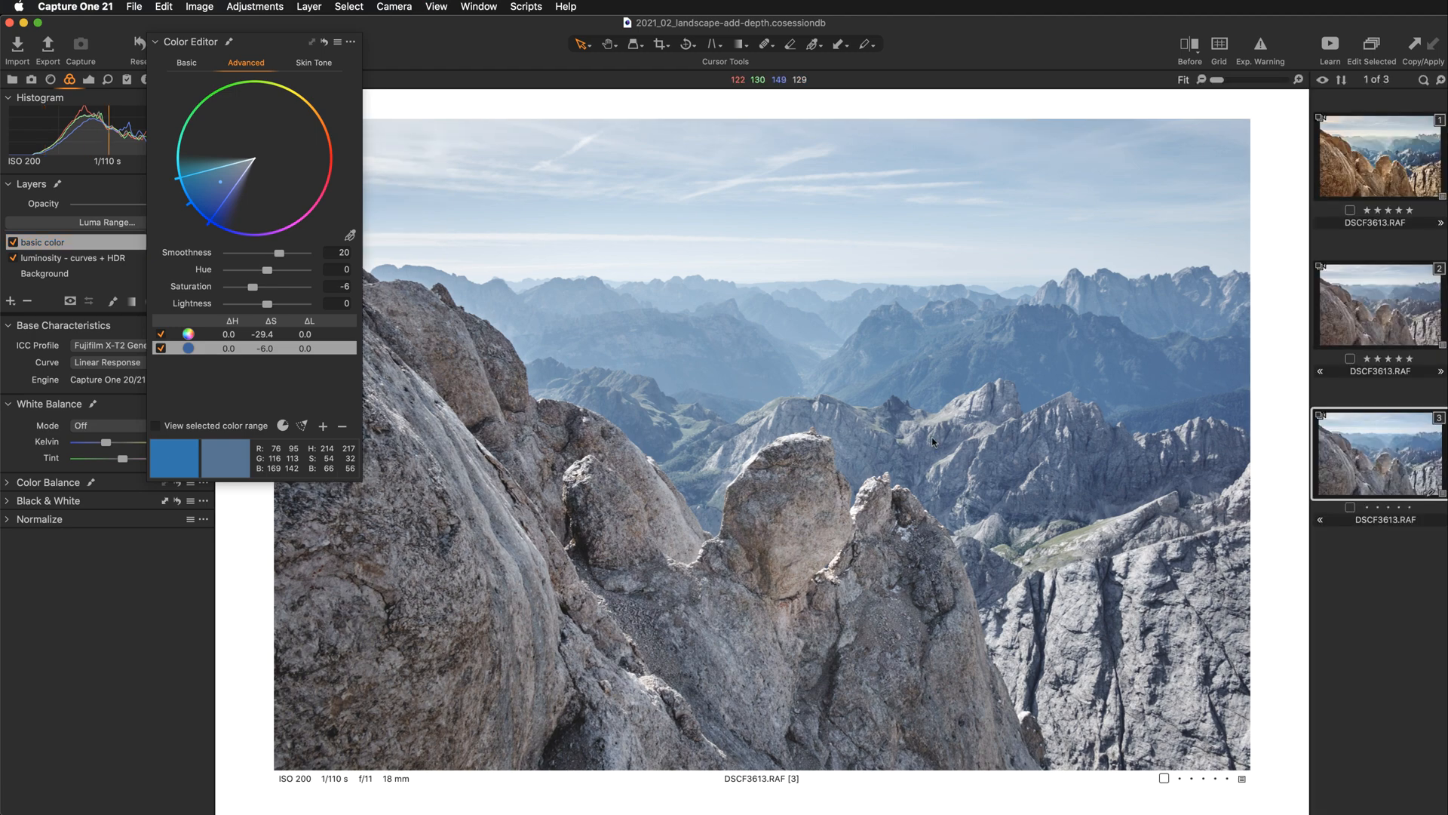
left_click(1373, 163)
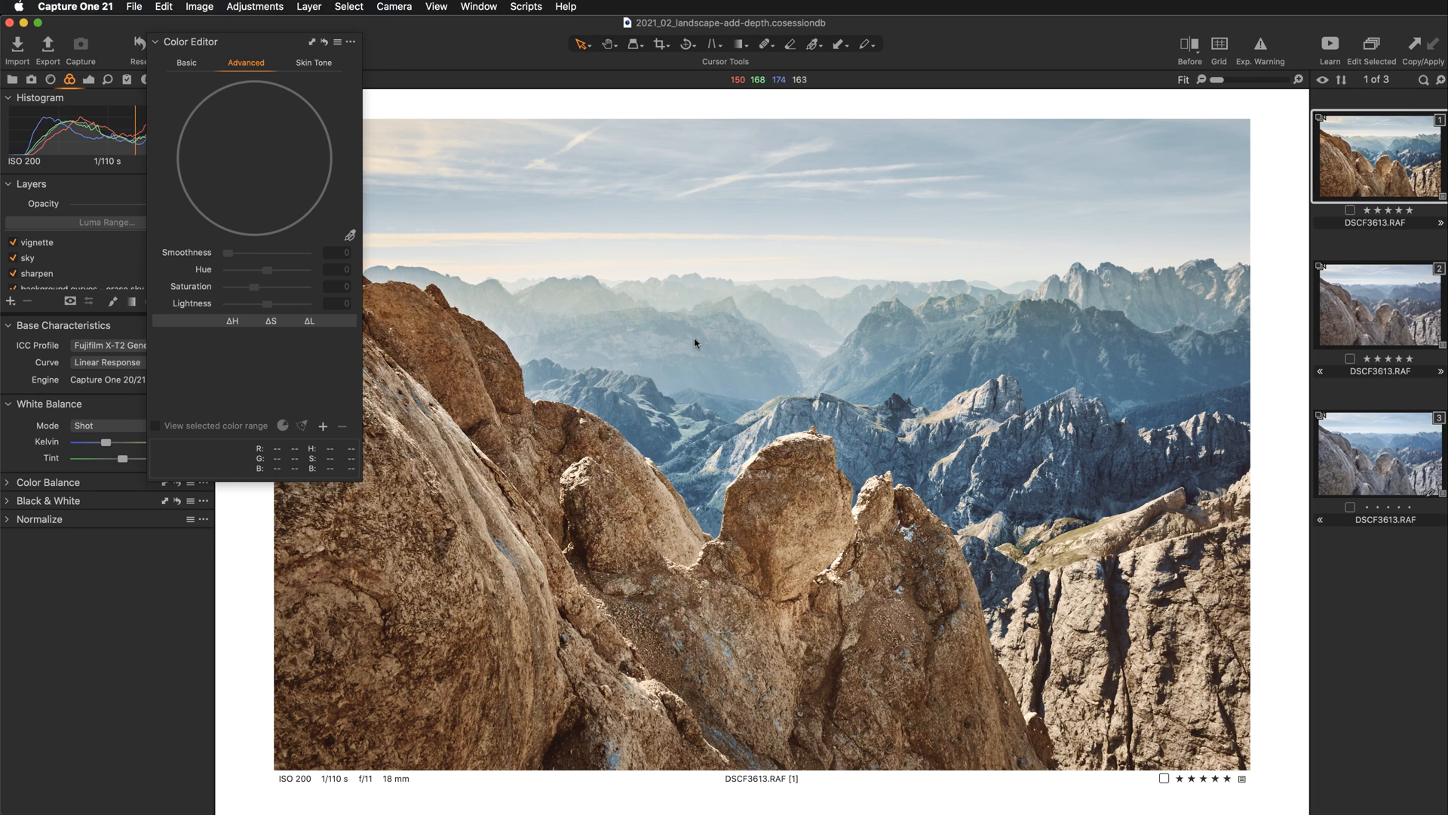
left_click(1356, 457)
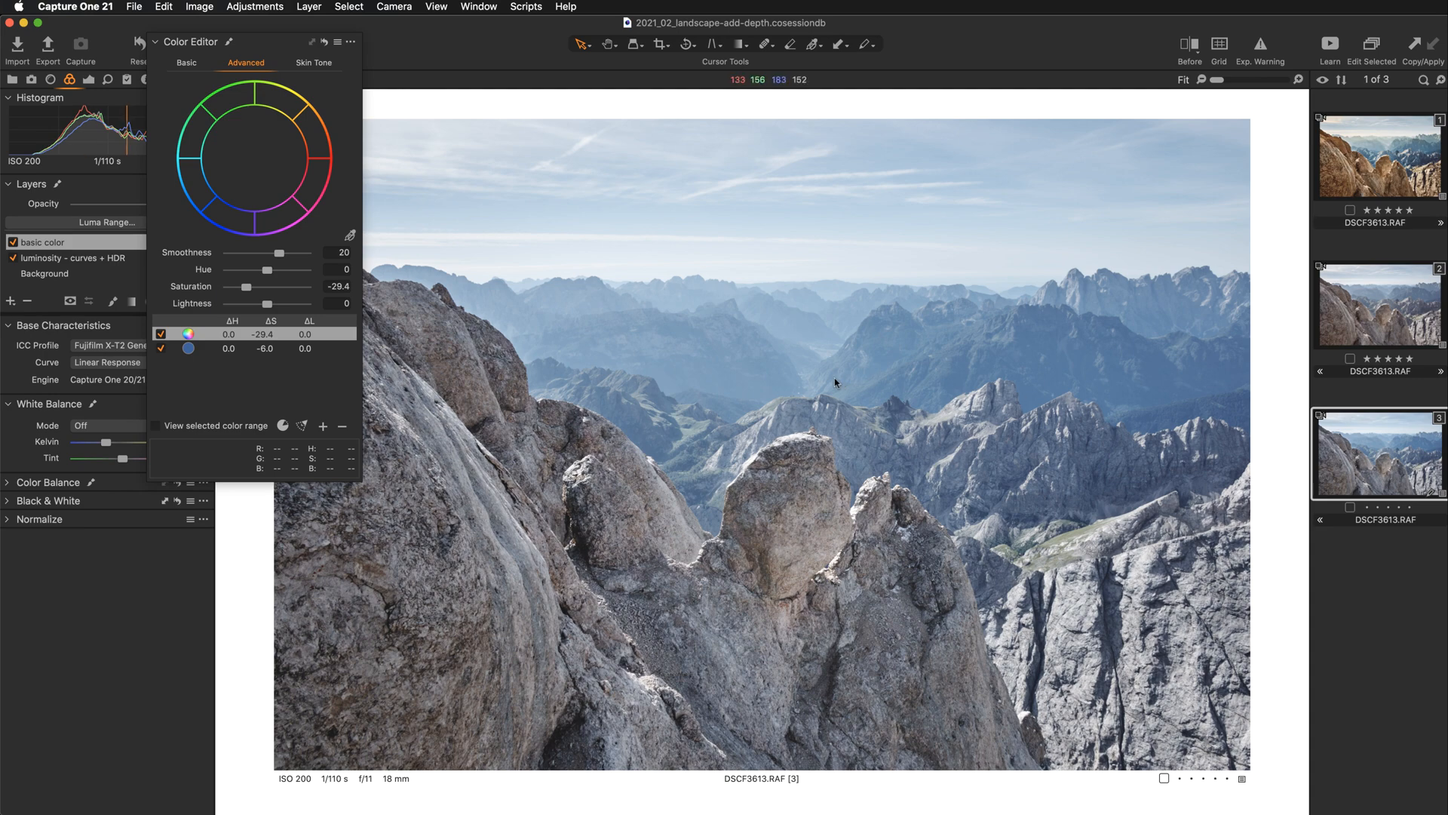
Collapse the Color Editor, float the Color Balance tool and shift the Master tint moderately toward orange.
left_click(273, 47)
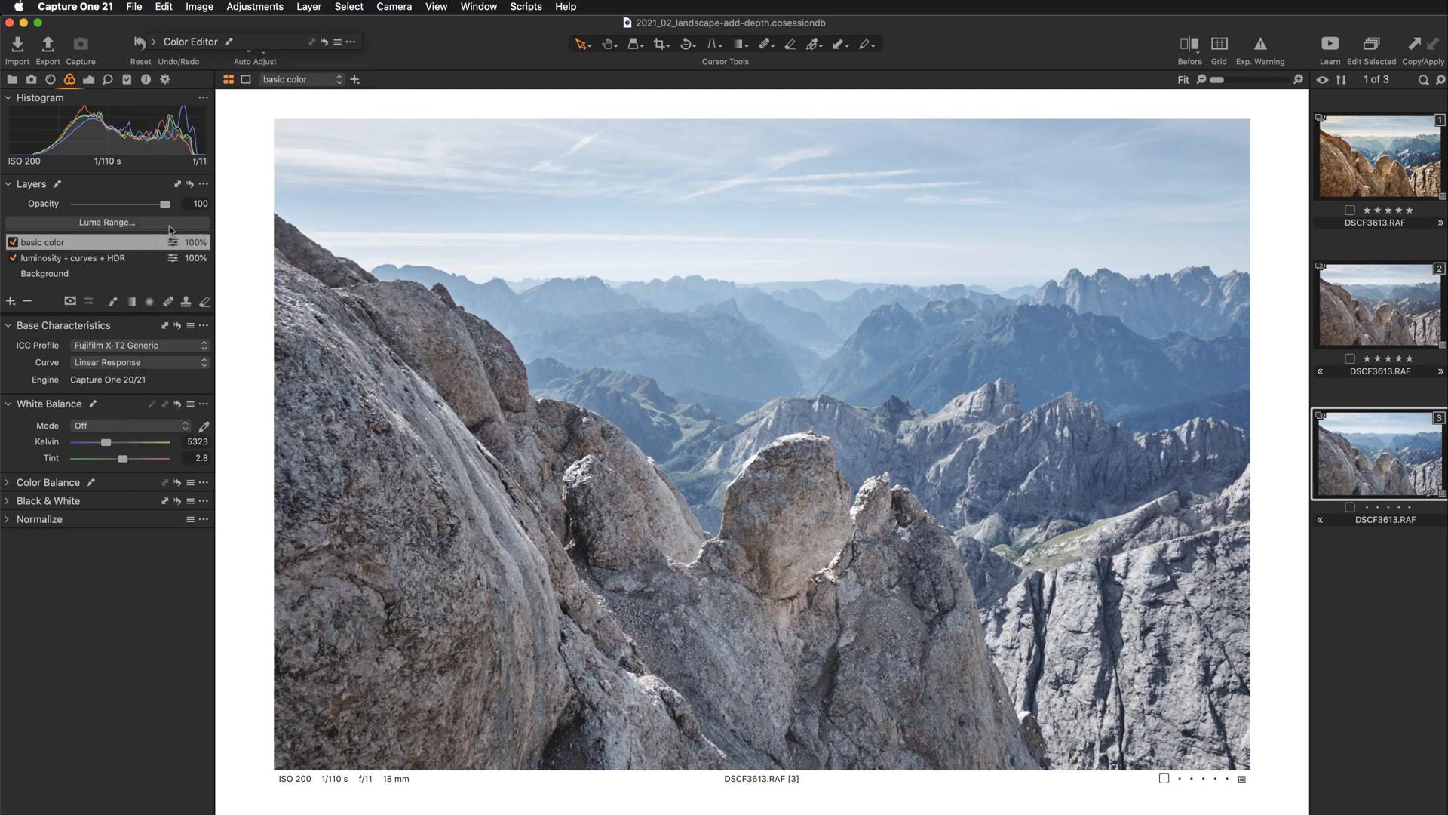
left_click(47, 489)
left_click_drag(118, 489, 413, 99)
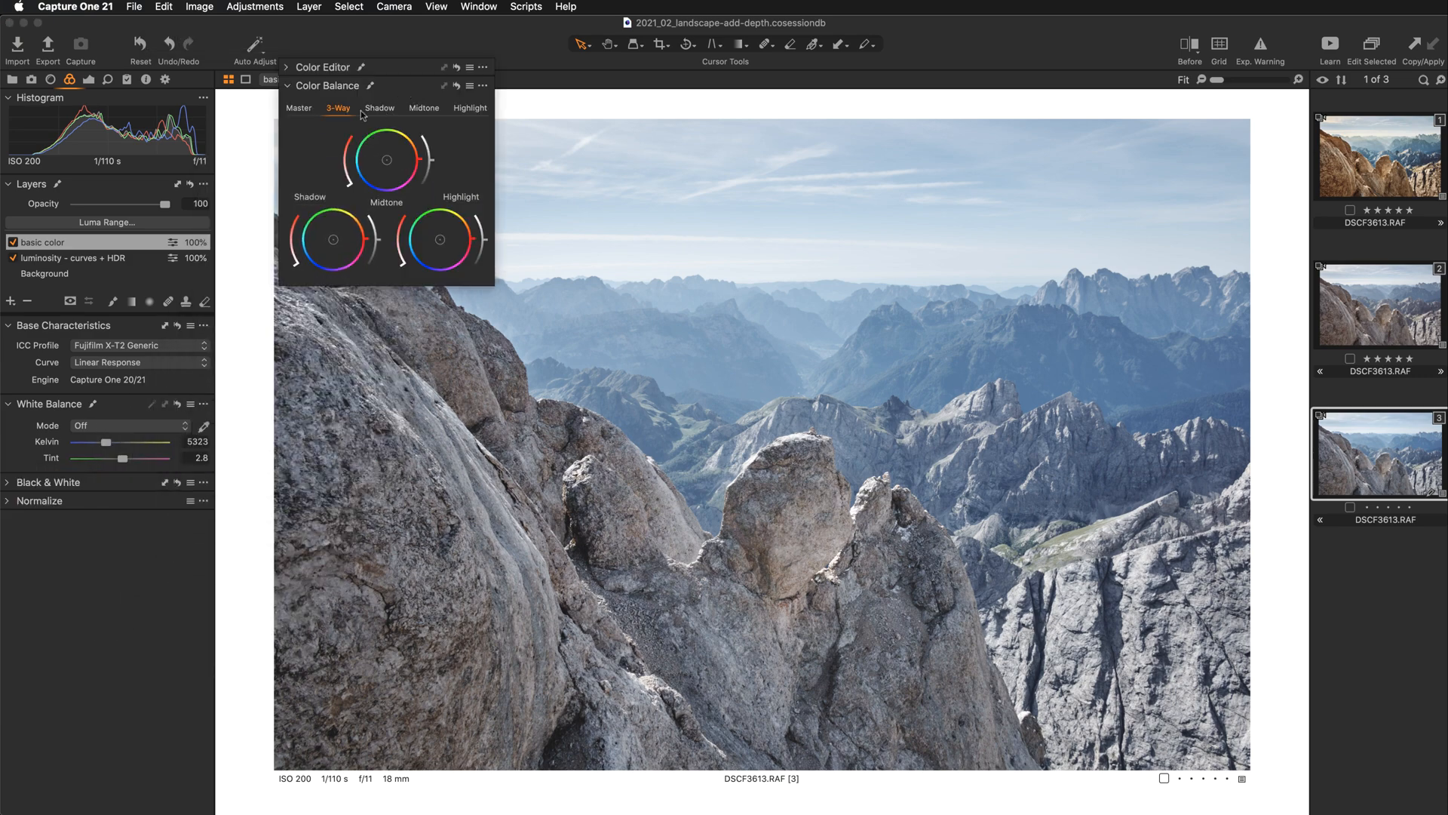
left_click(299, 109)
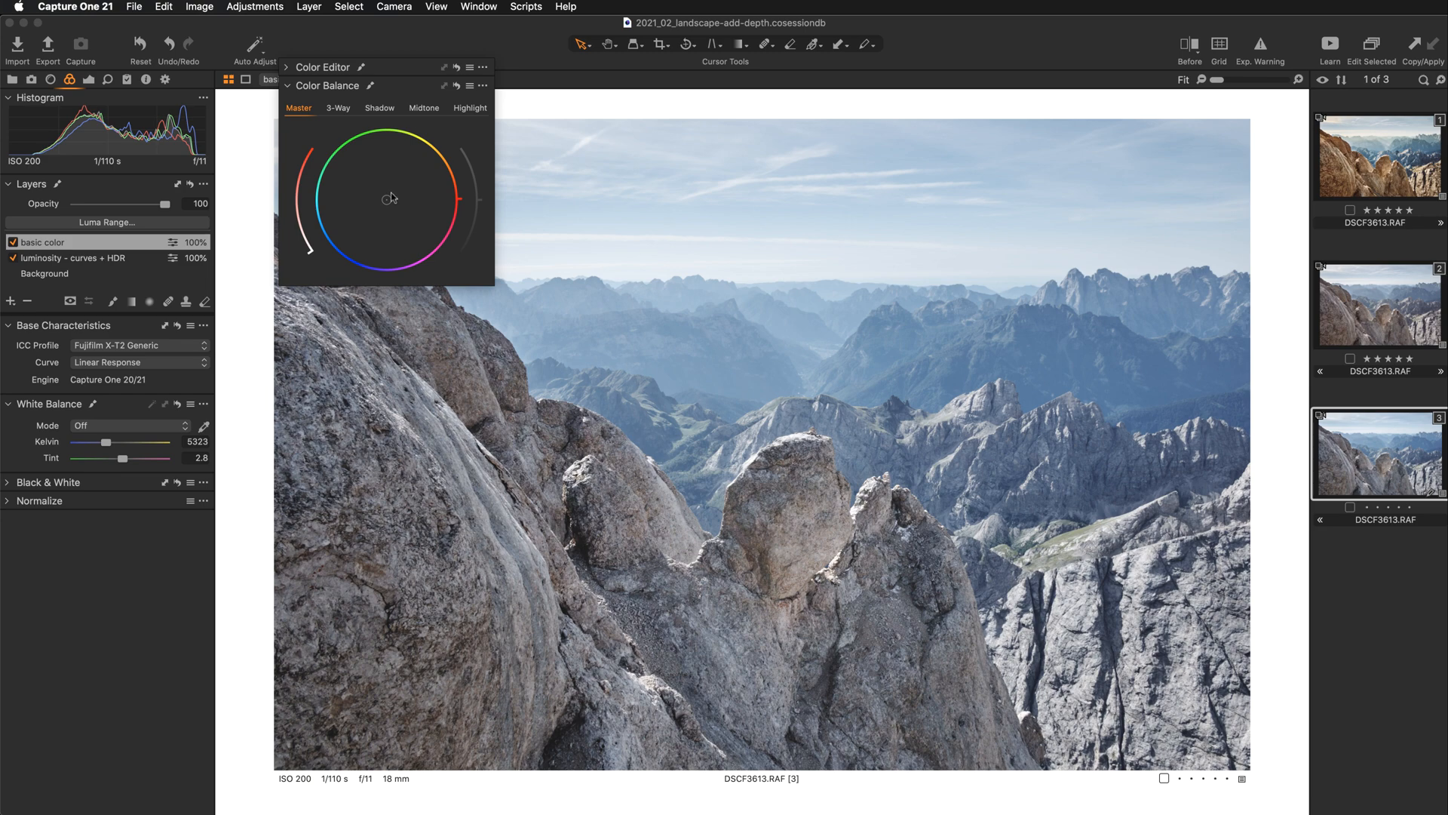
left_click_drag(387, 199, 405, 187)
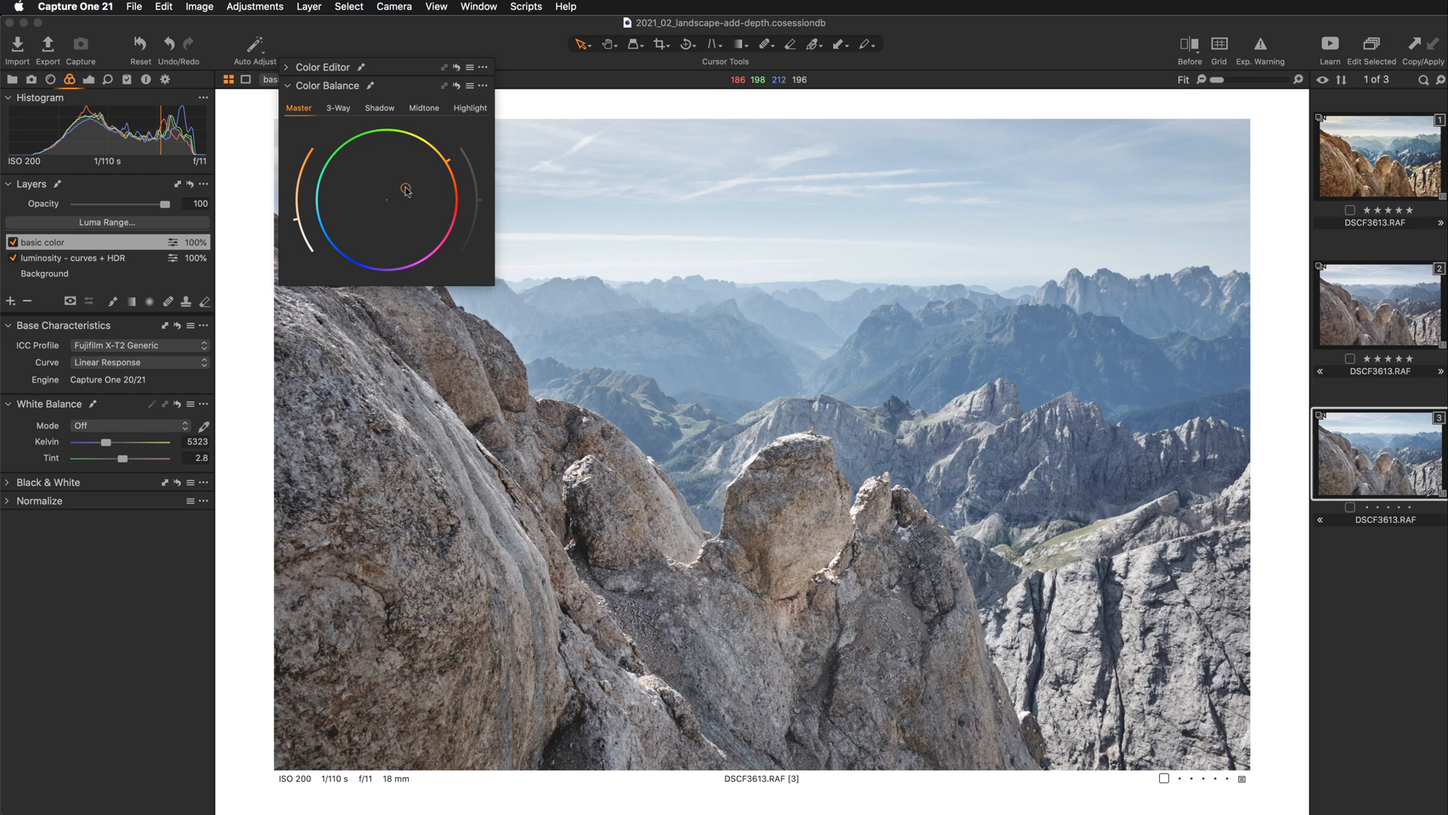
Shift the Color Balance shadows slightly toward red and darken them a little.
left_click(386, 108)
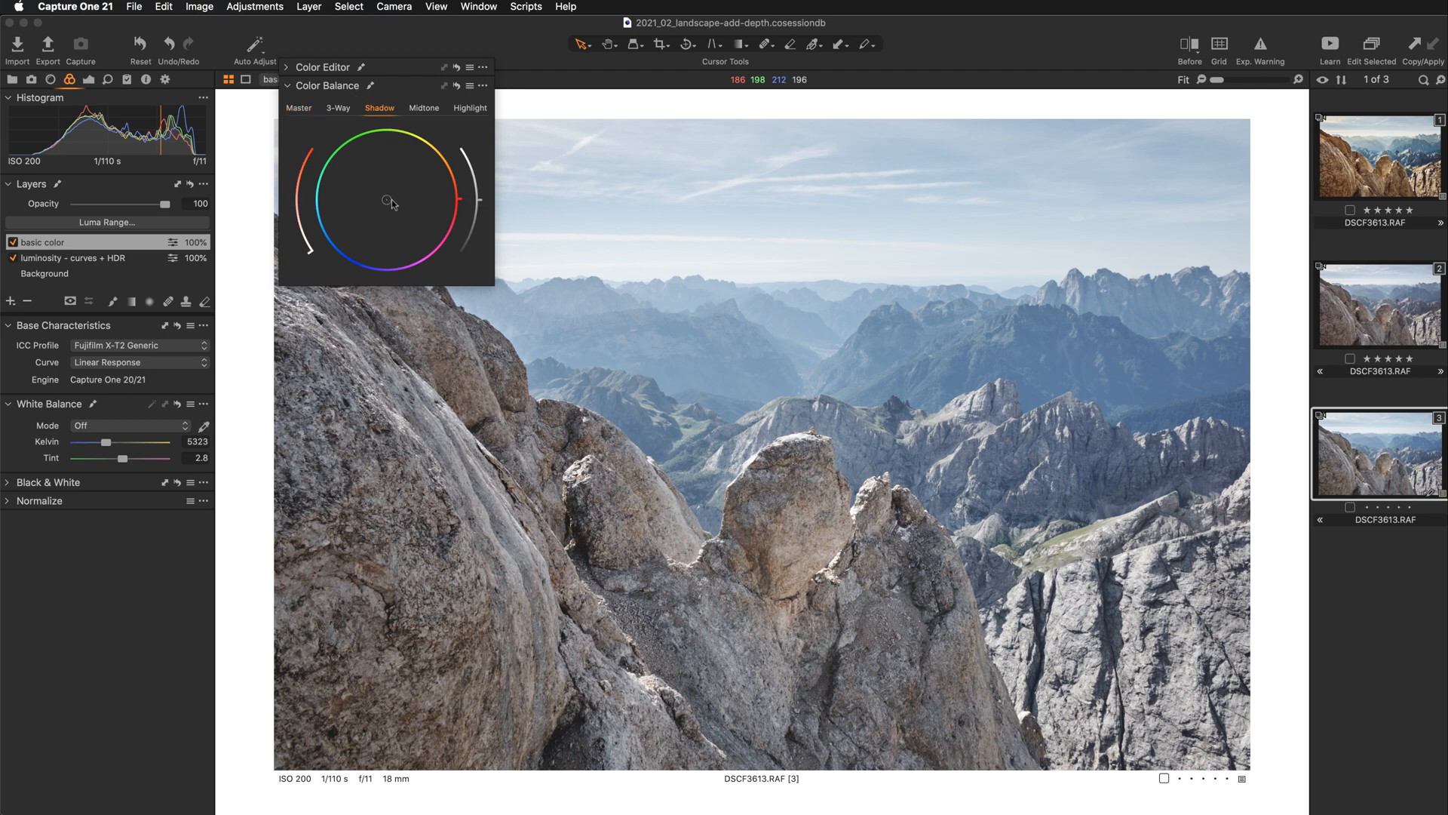
left_click_drag(388, 201, 402, 200)
left_click_drag(481, 201, 482, 209)
left_click_drag(482, 207, 484, 209)
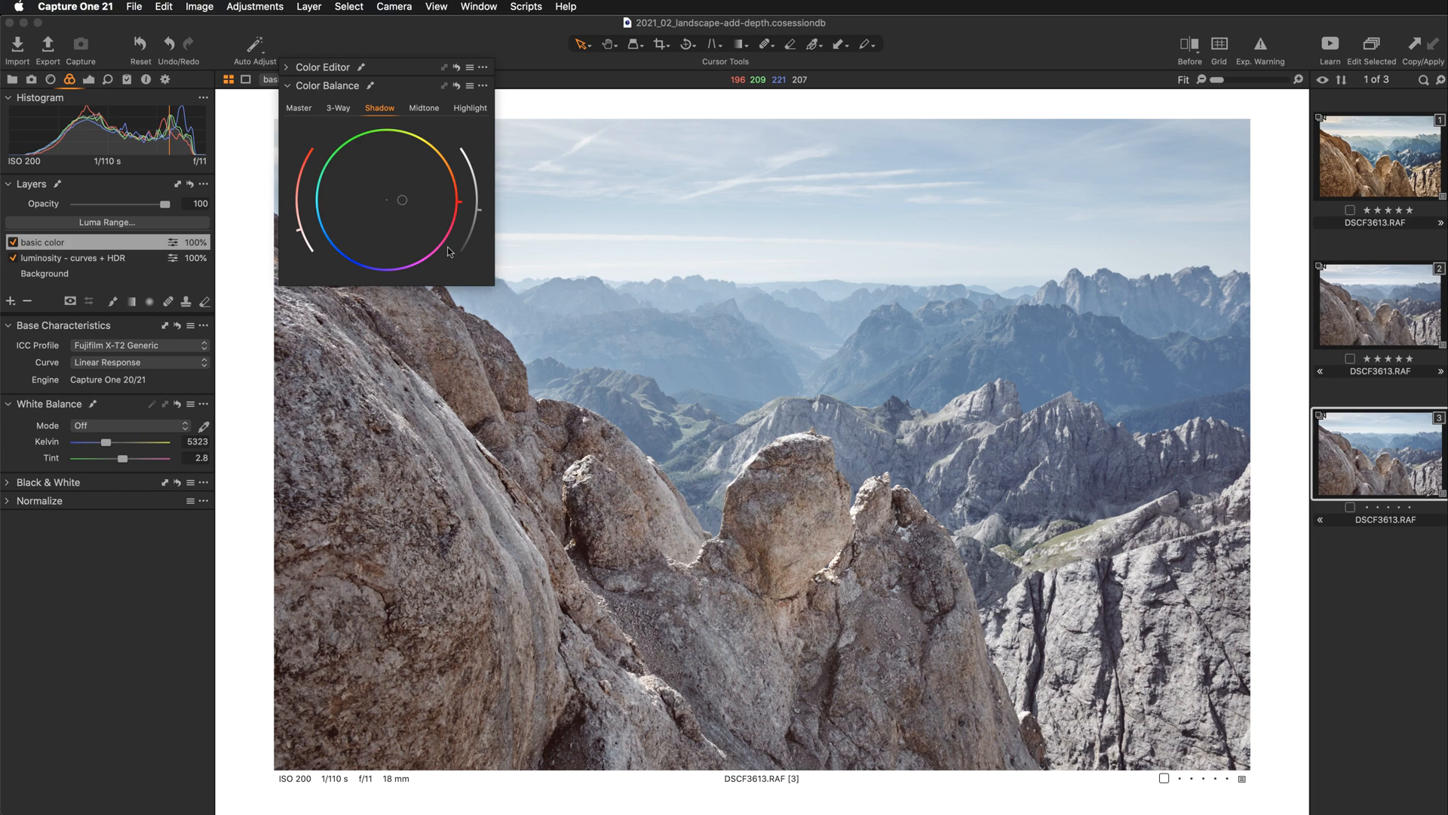
Shift the Color Balance midtones slightly toward orange and darken them a little.
left_click(433, 111)
left_click_drag(387, 200, 396, 193)
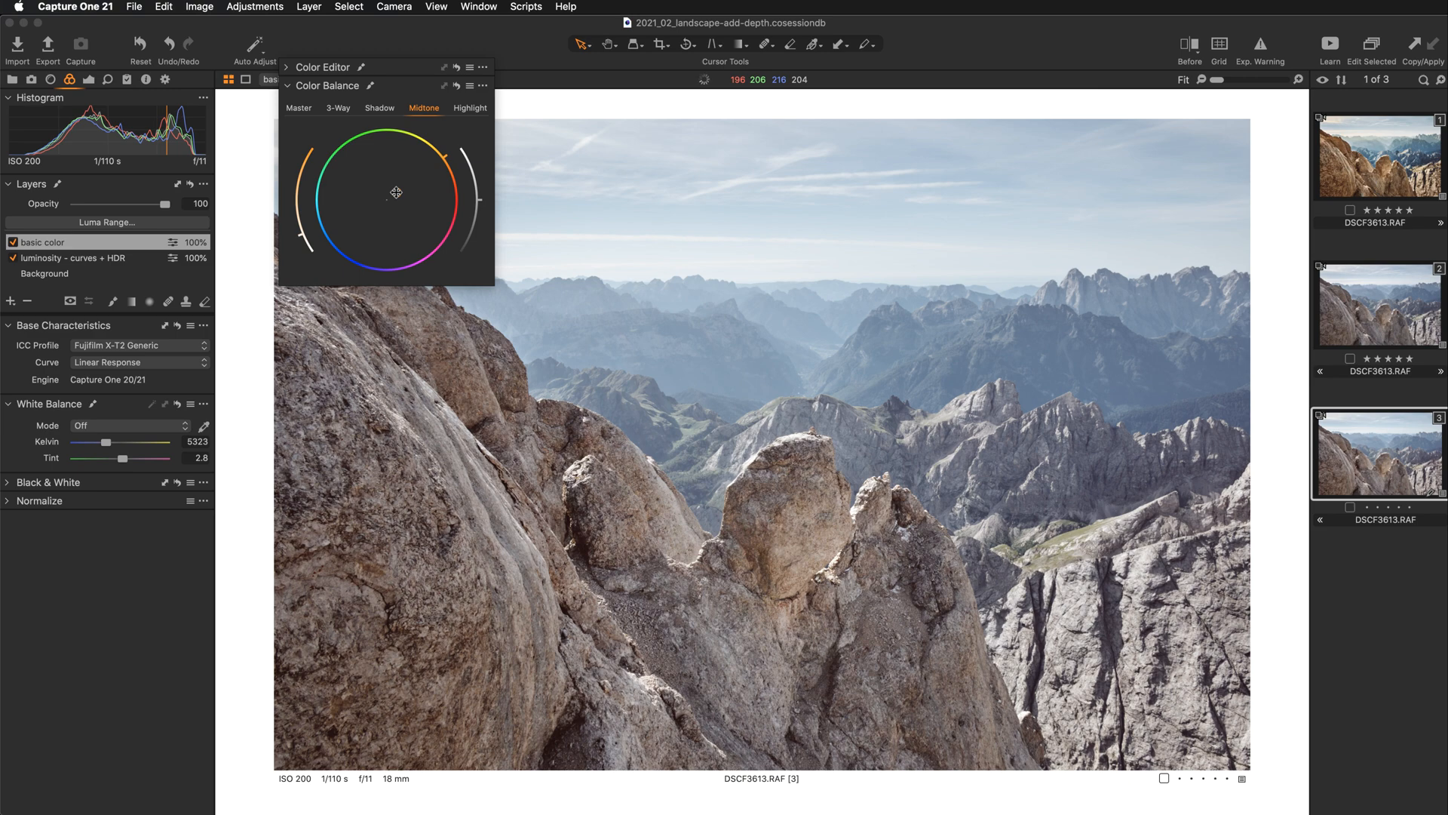
left_click_drag(481, 201, 485, 213)
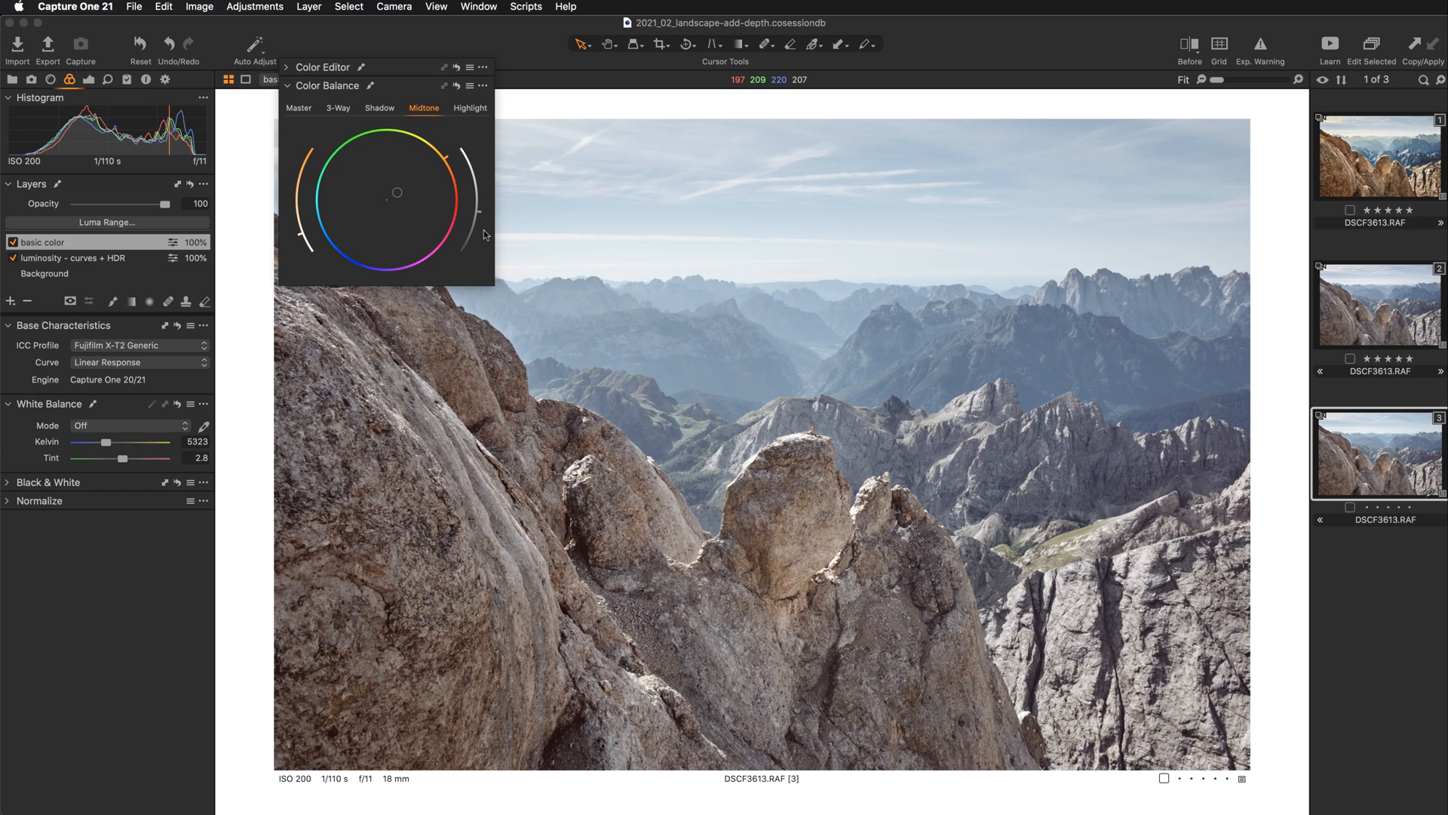
Shift the Color Balance highlights slightly toward orange, and collapse the floating color tools out of the way above the photo.
left_click(471, 112)
left_click_drag(387, 200, 392, 197)
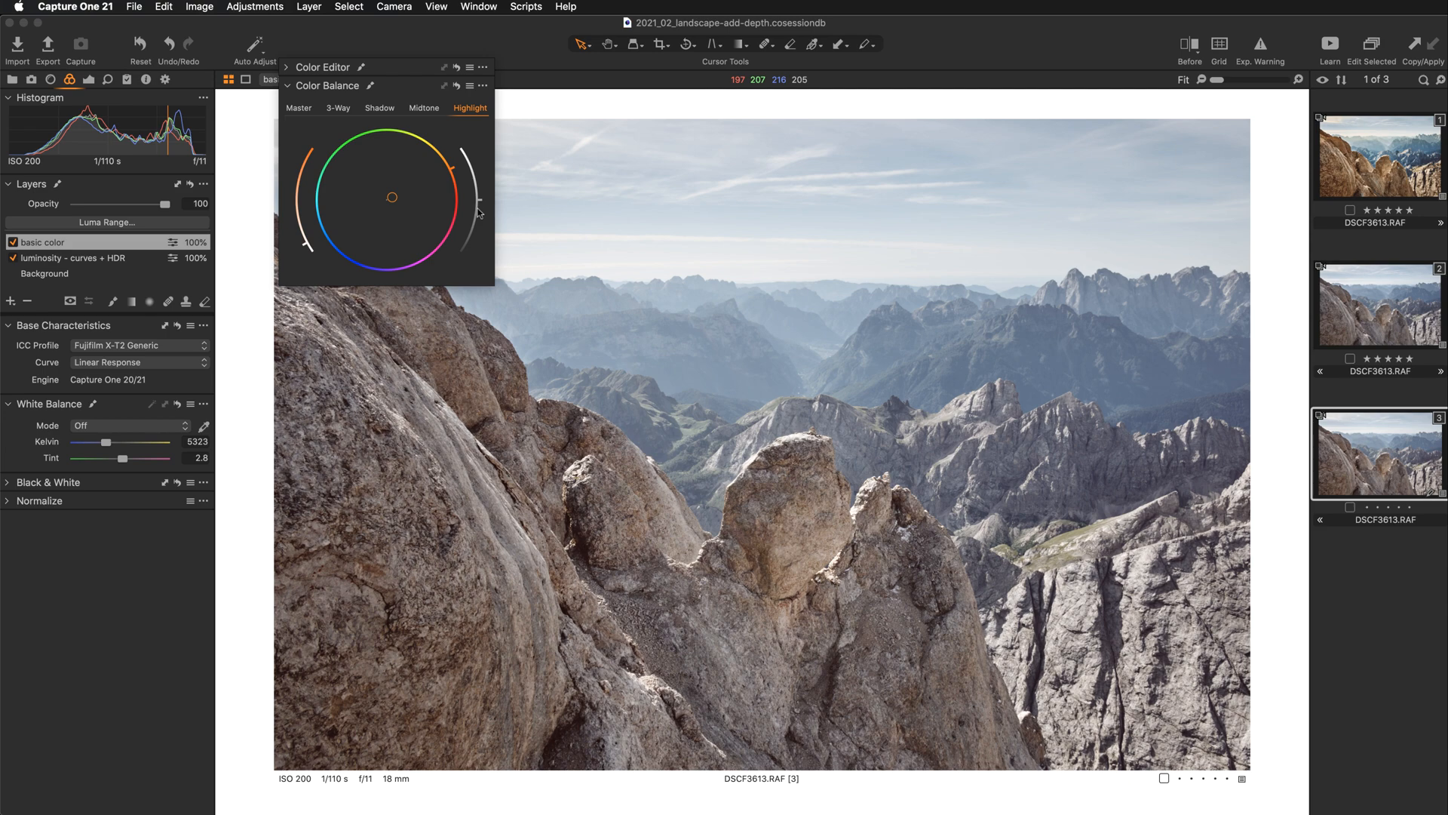
left_click(407, 86)
left_click_drag(413, 66, 412, 37)
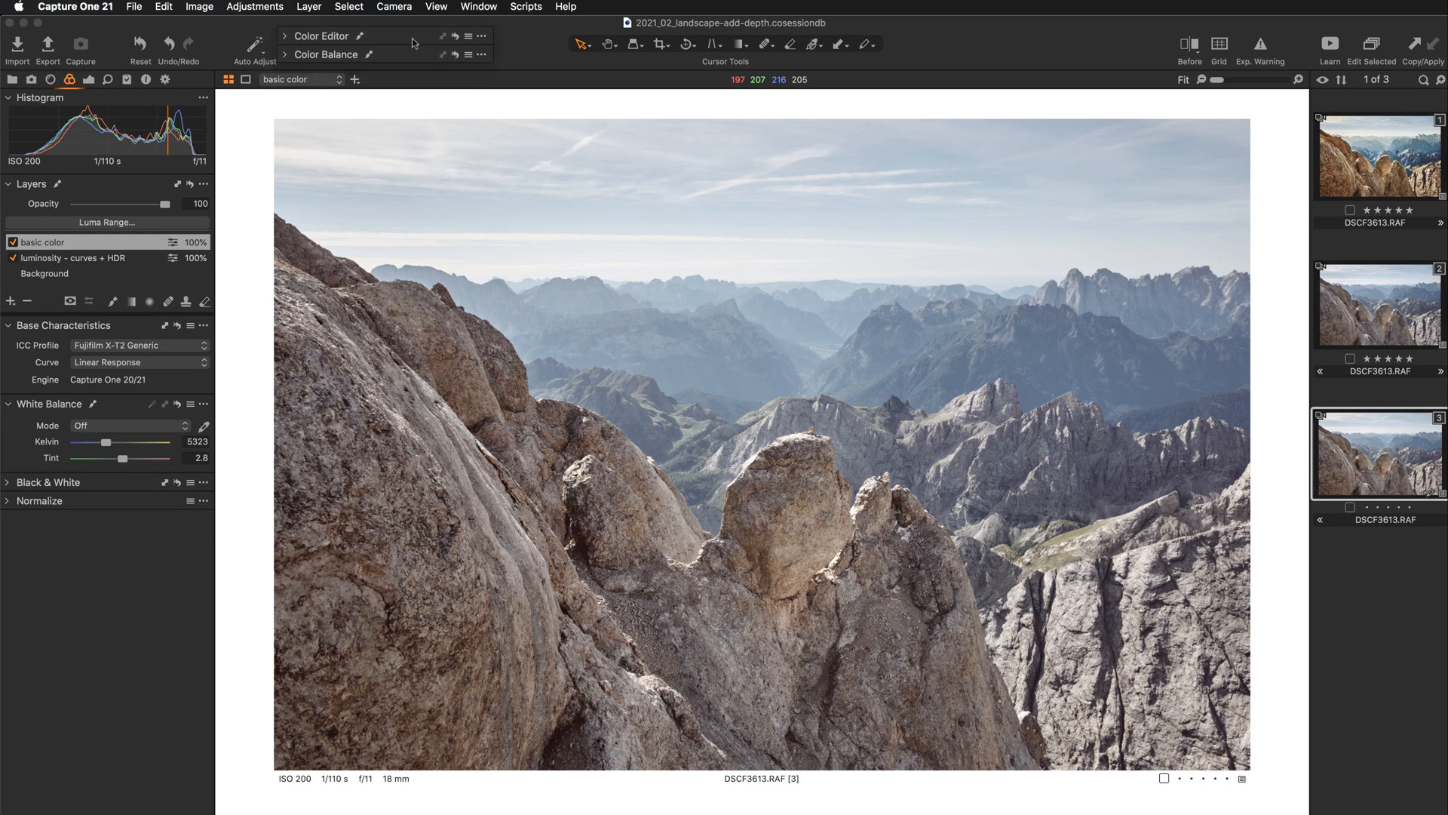
left_click(394, 190)
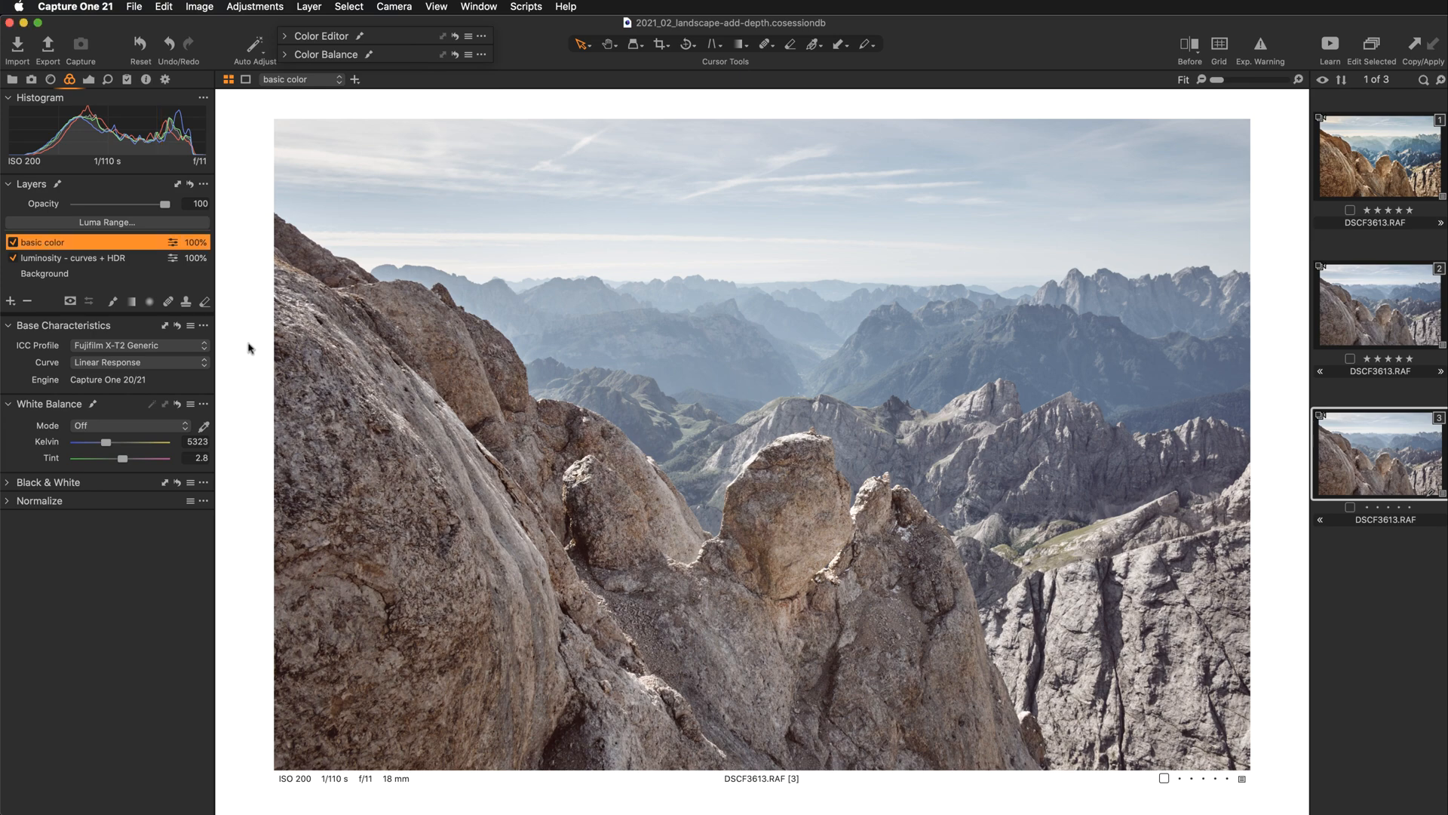
Disable the basic color and luminosity - curves + HDR layers, and compare the Linear Response base image with the Before view.
left_click(13, 243)
left_click(13, 258)
key("y")
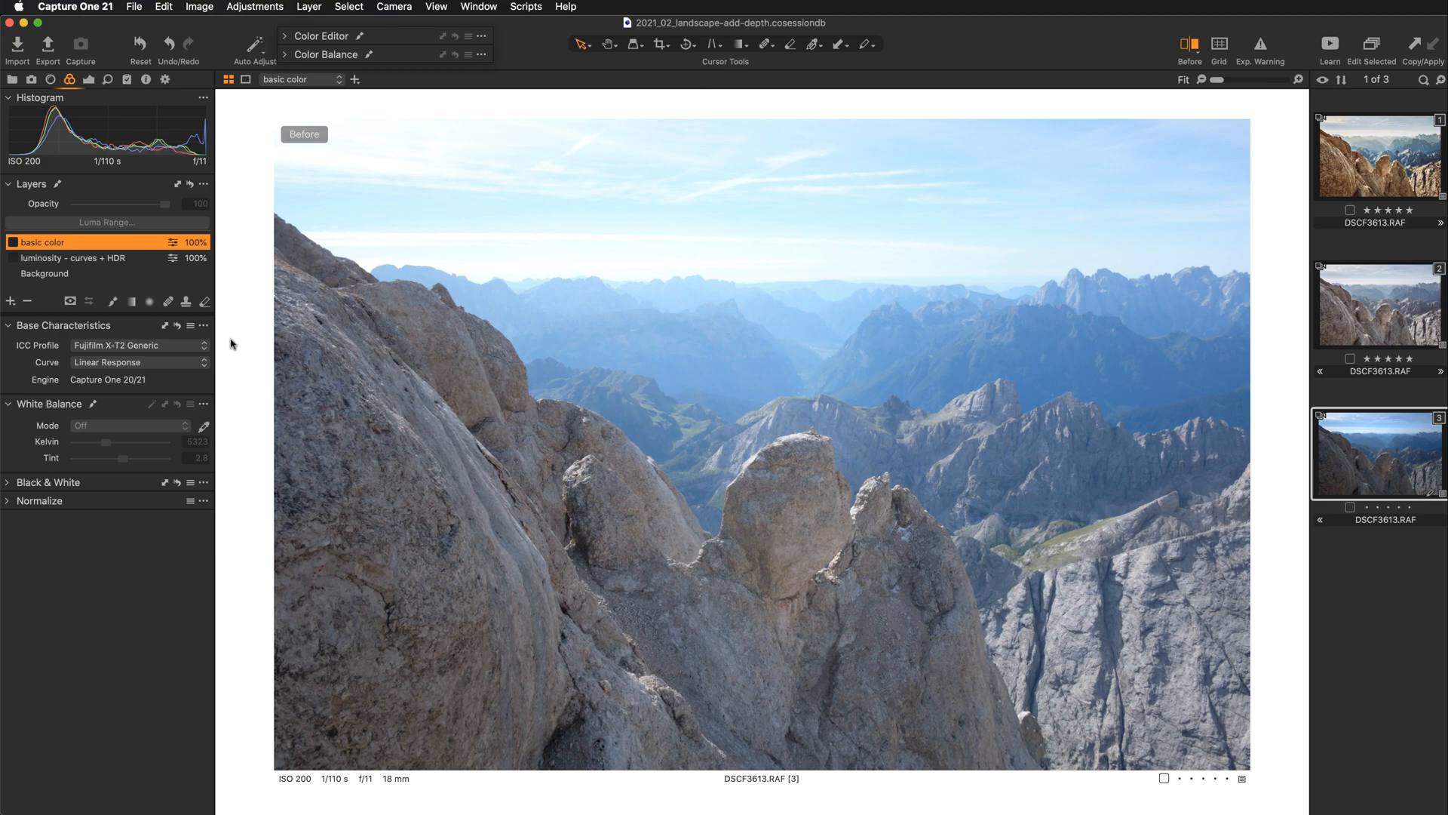
key("y")
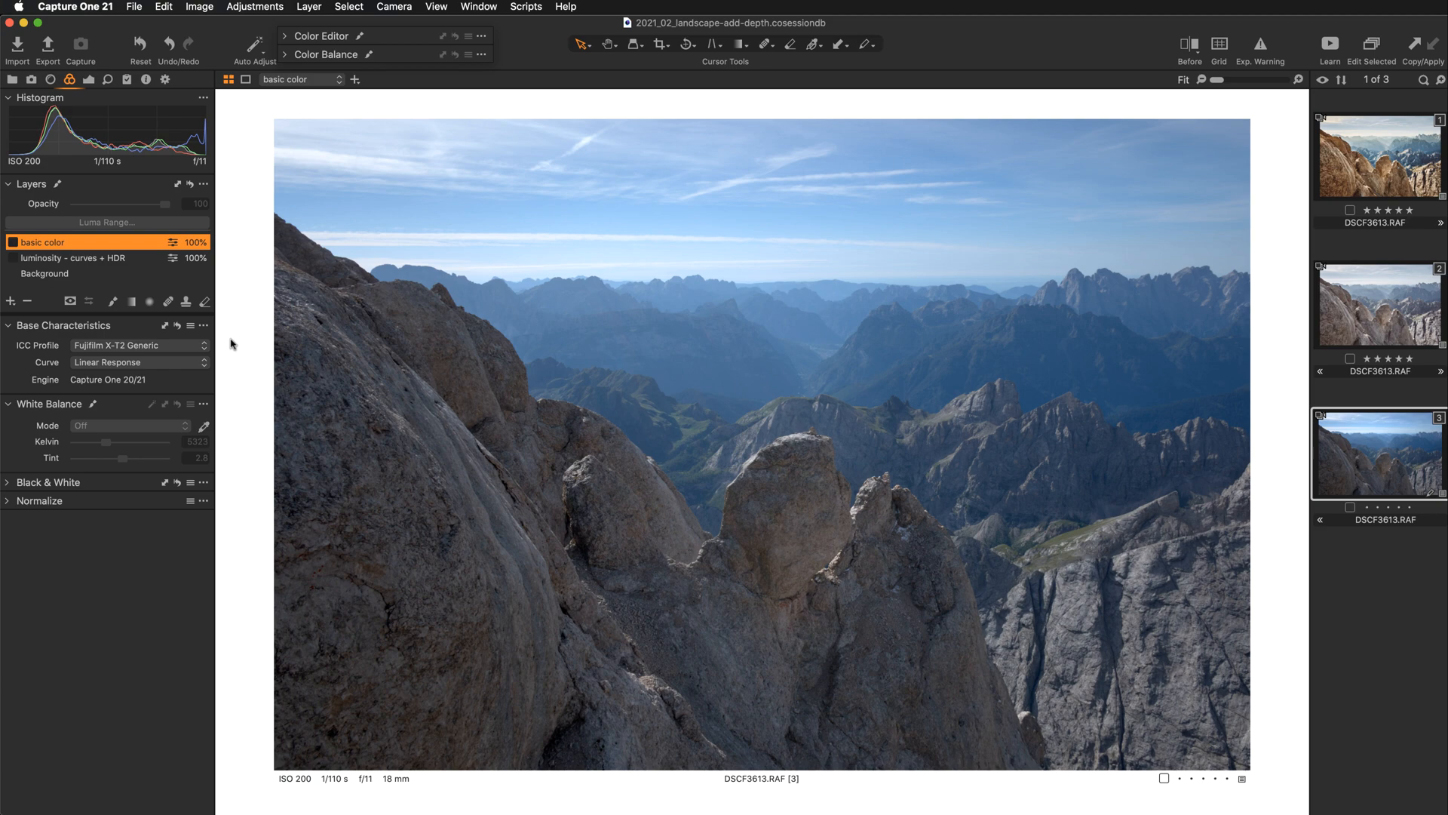
left_click(180, 365)
left_click(180, 365)
left_click(83, 261)
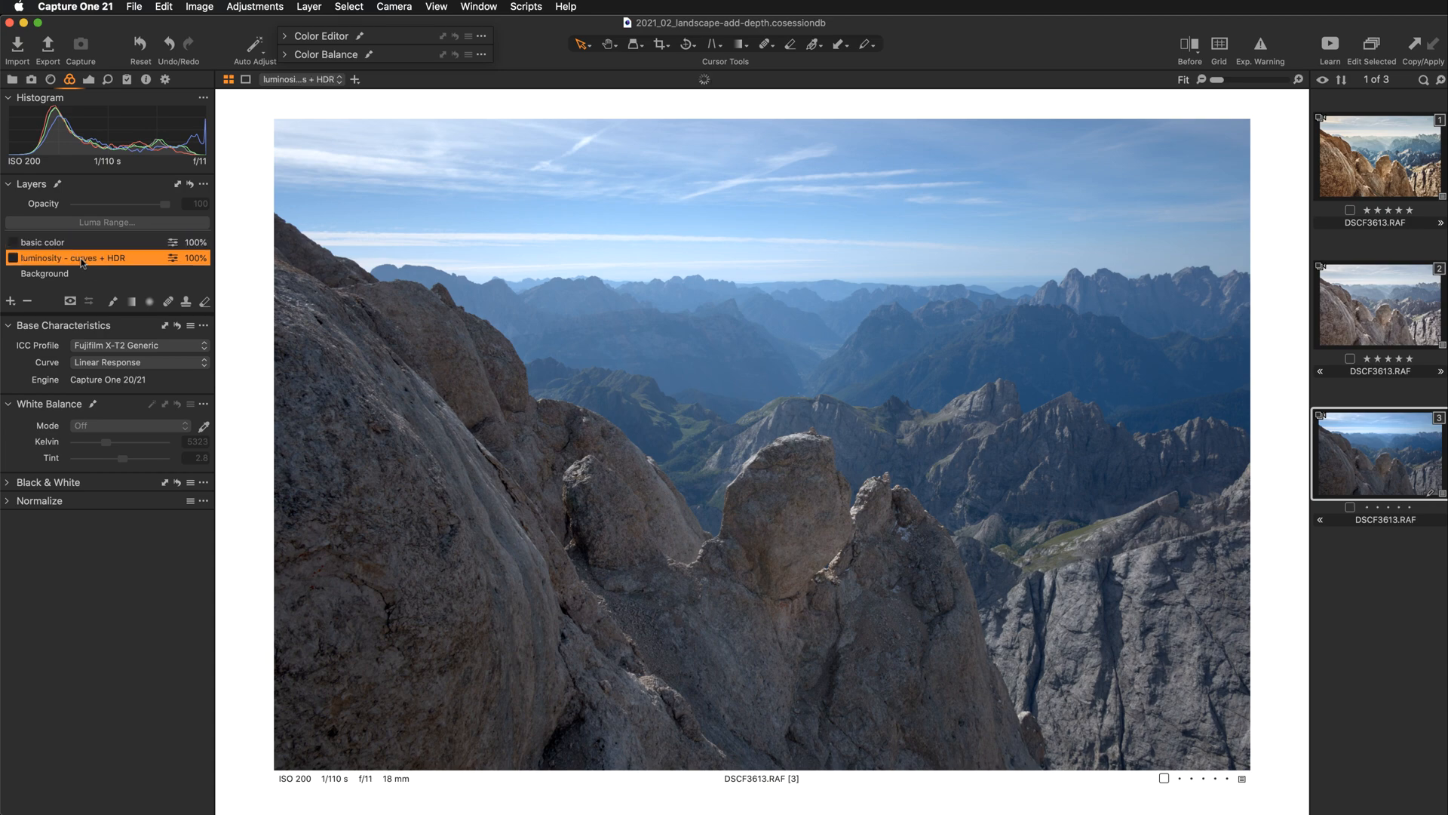
Re-enable the luminosity - curves + HDR layer and the basic color layer in turn, and compare the result with the first variant.
left_click(12, 258)
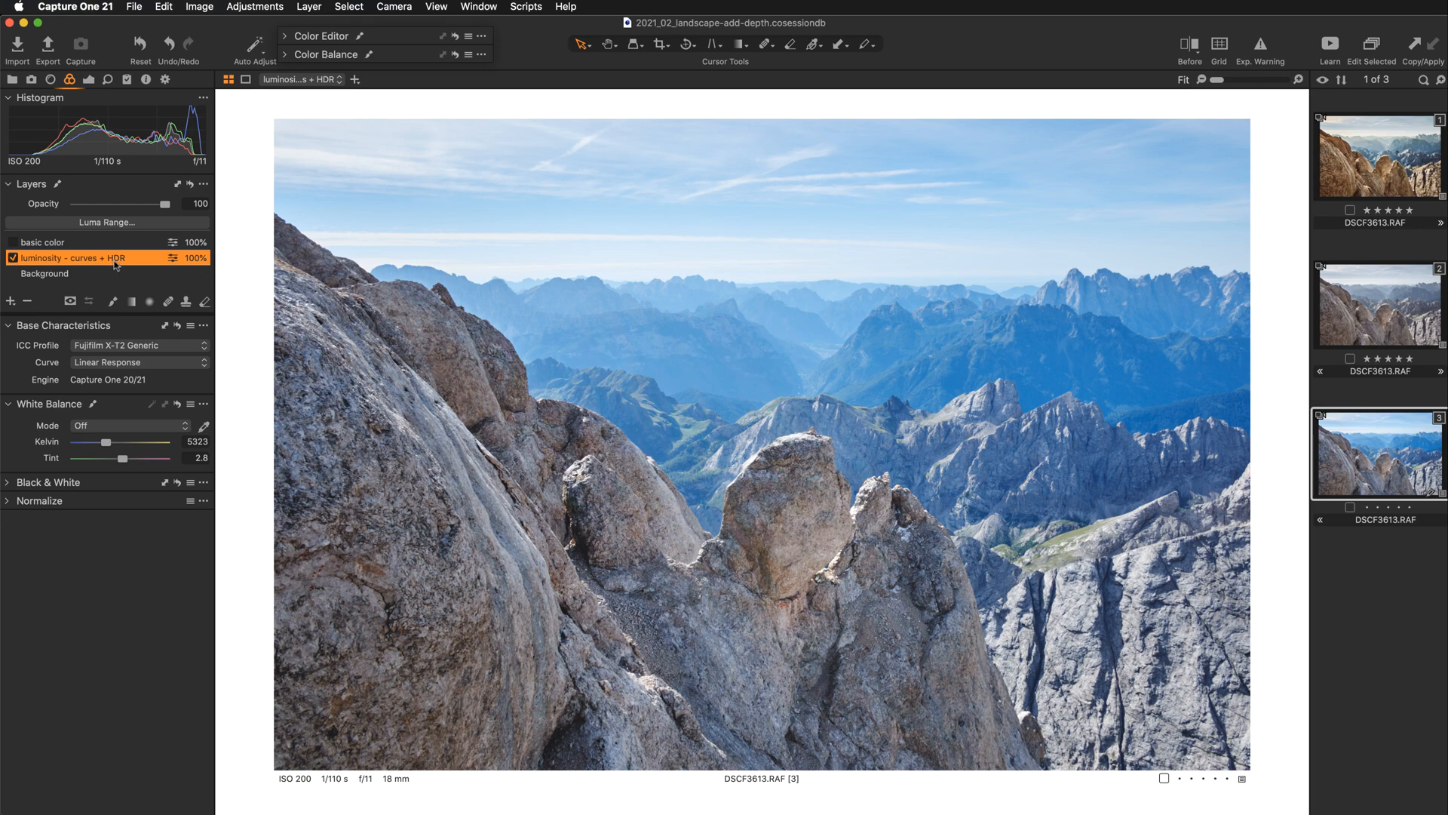
left_click(34, 243)
left_click(13, 243)
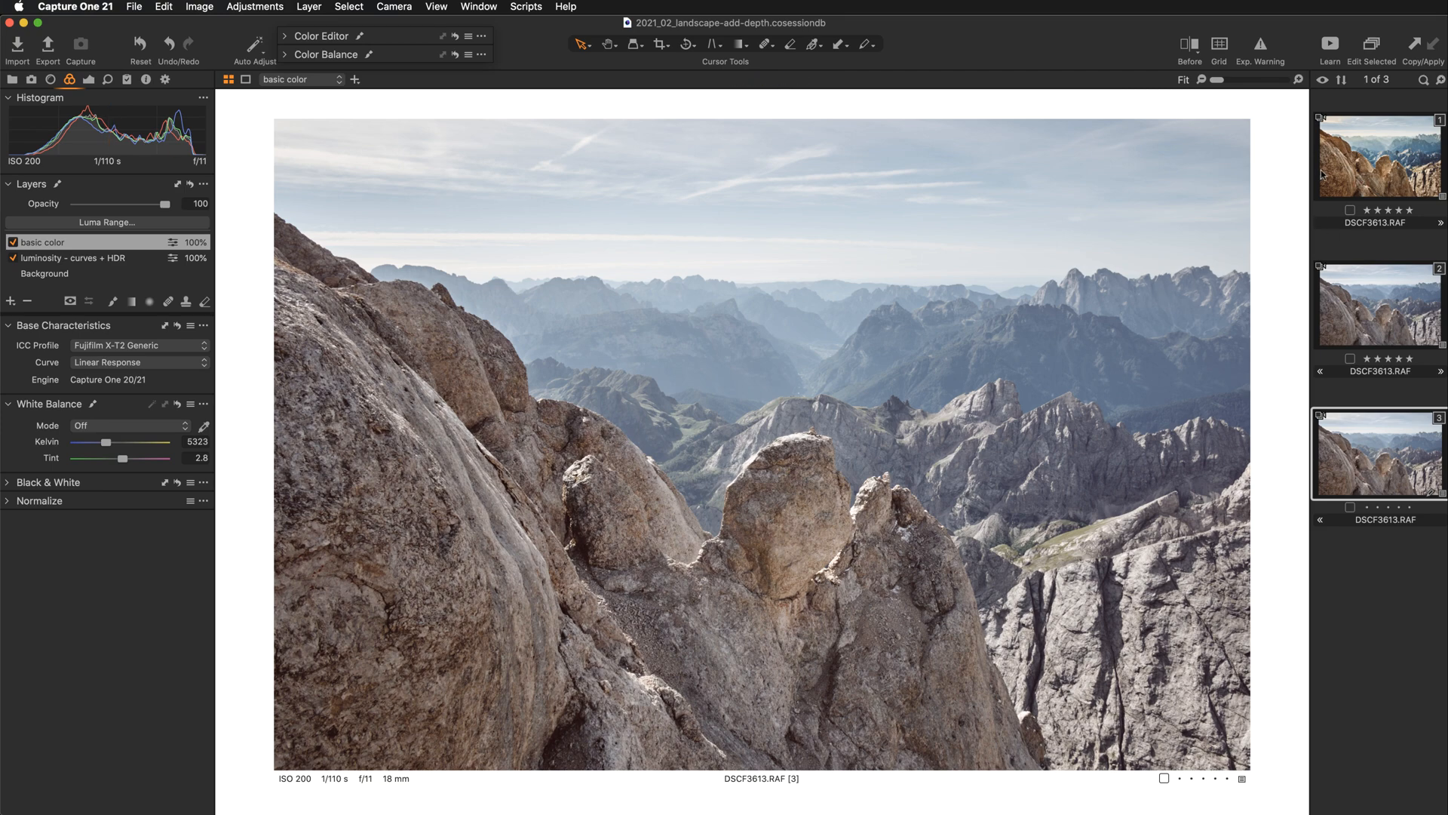
left_click(1344, 166)
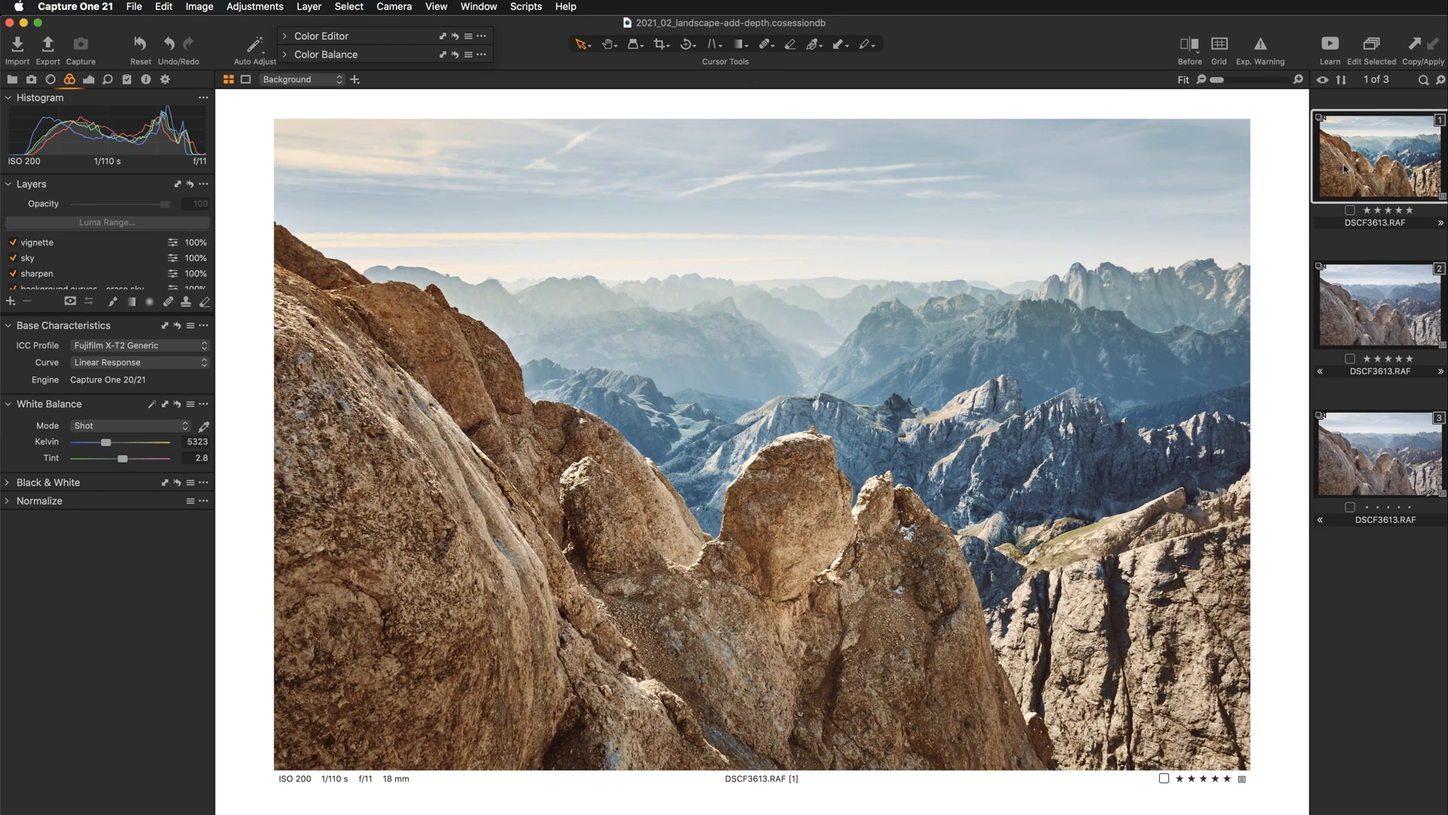